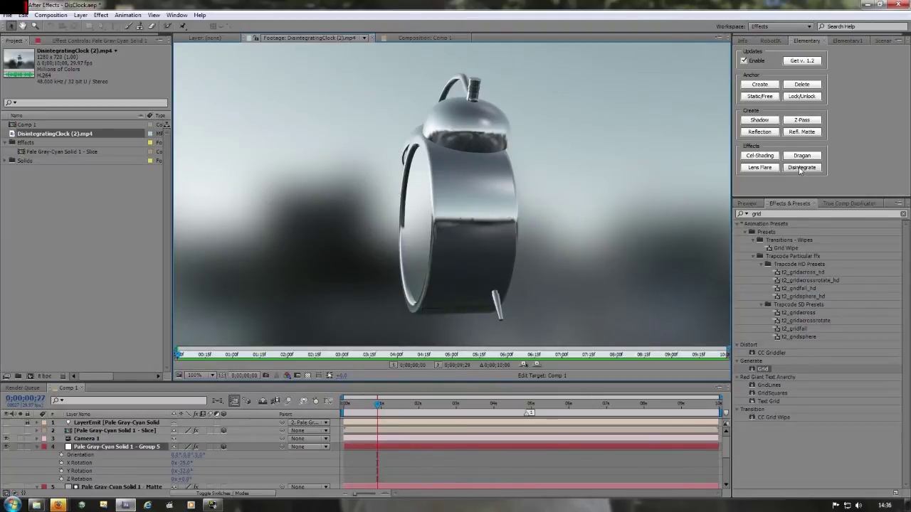
Step: Preview the disintegrating clock footage, and create a new composition named DisClock
{"action": "key", "text": "space"}
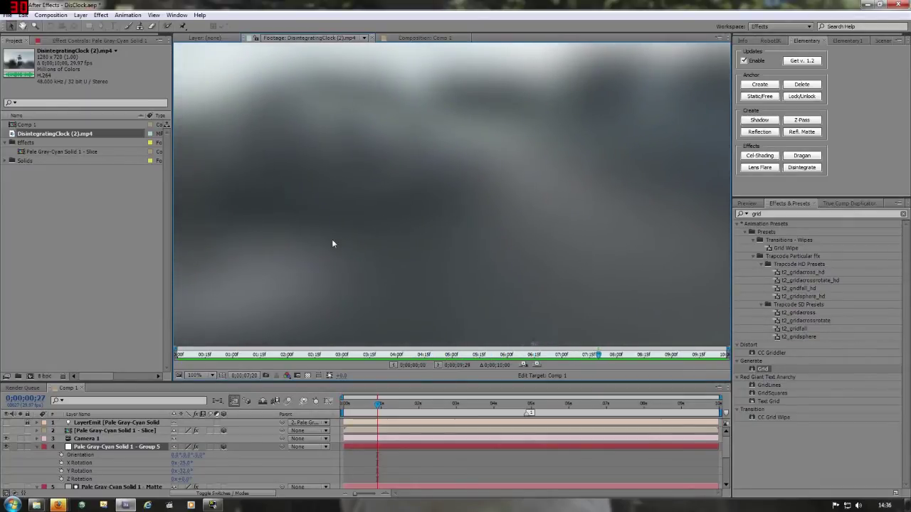
{"action": "key", "text": "ctrl+n"}
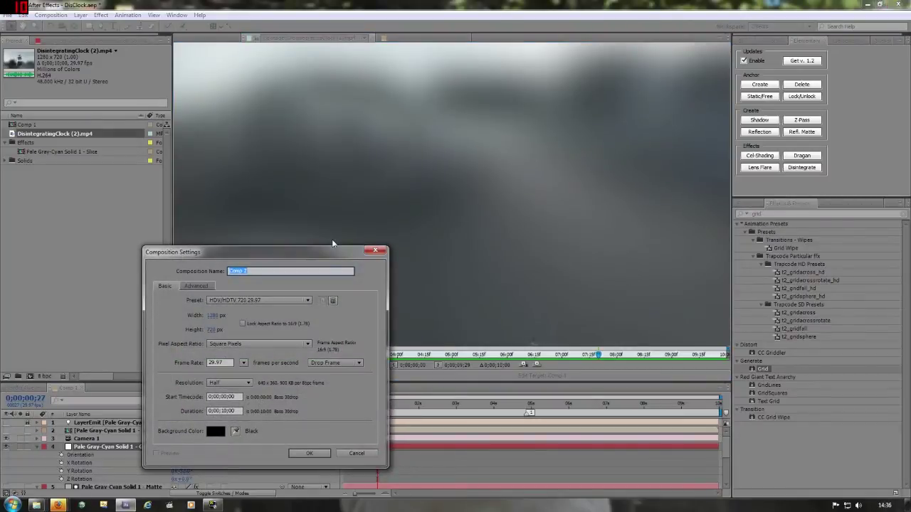
{"action": "type", "text": "DisClock"}
{"action": "left_click", "coordinate": [302, 453]}
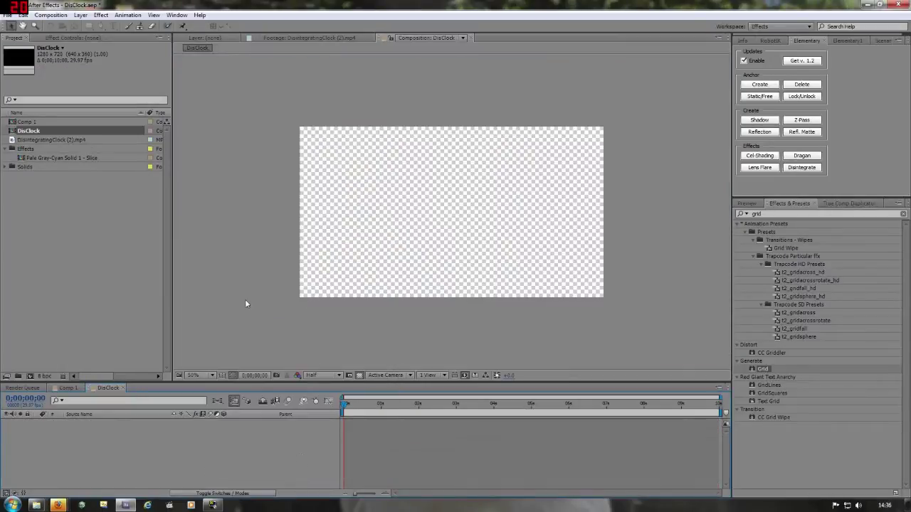
Step: Add a composition-sized solid named E3D to the DisClock composition
{"action": "key", "text": "ctrl+y"}
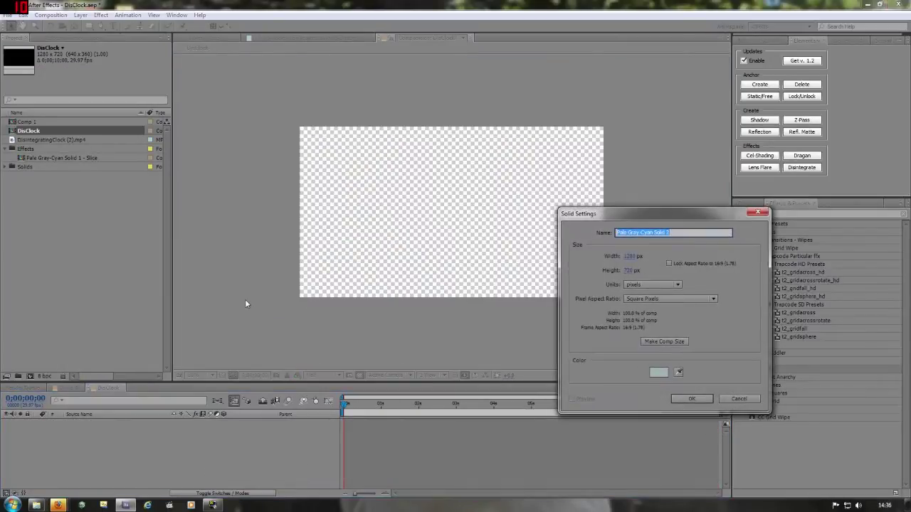
{"action": "type", "text": "E3D"}
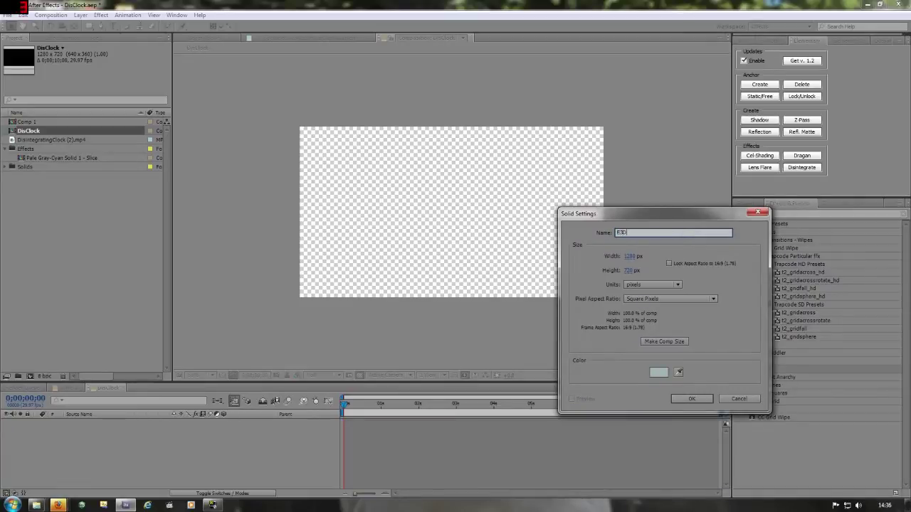
{"action": "left_click", "coordinate": [675, 342]}
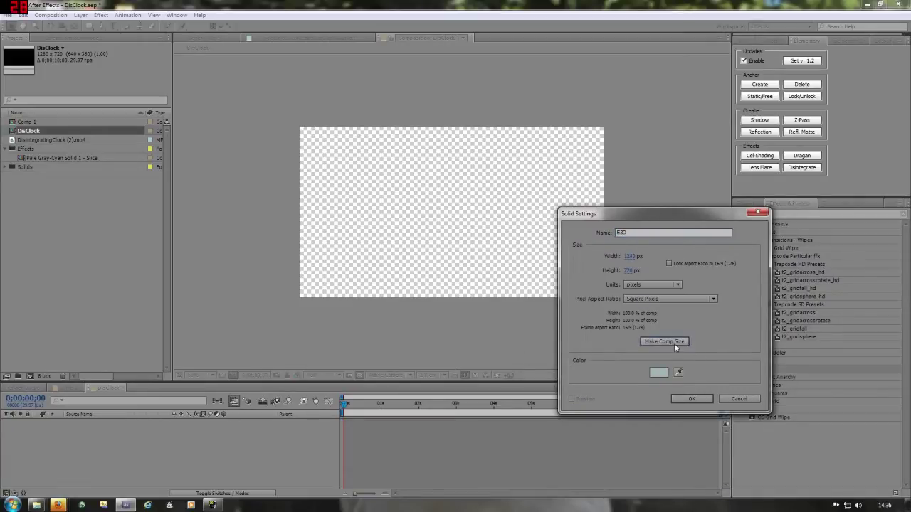
{"action": "left_click", "coordinate": [690, 400]}
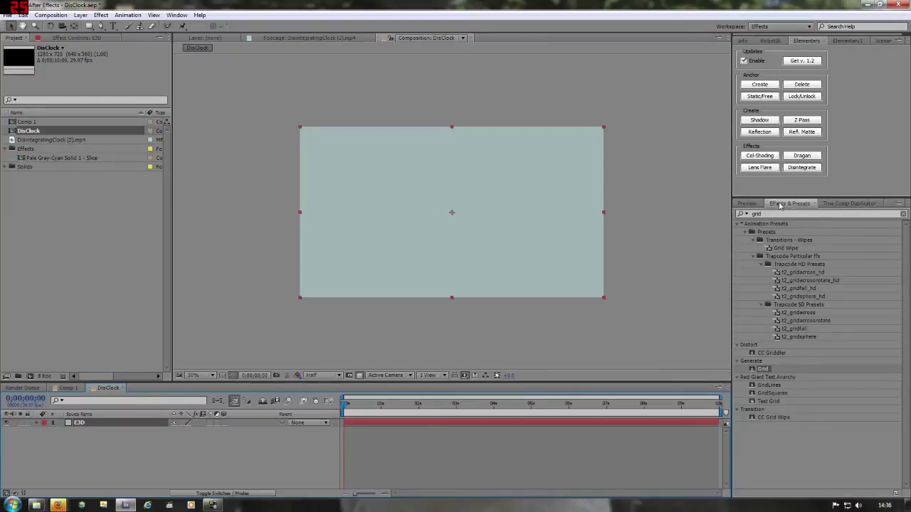
Step: Find the Video Copilot Element effect and apply it to the E3D solid
{"action": "left_click", "coordinate": [781, 205]}
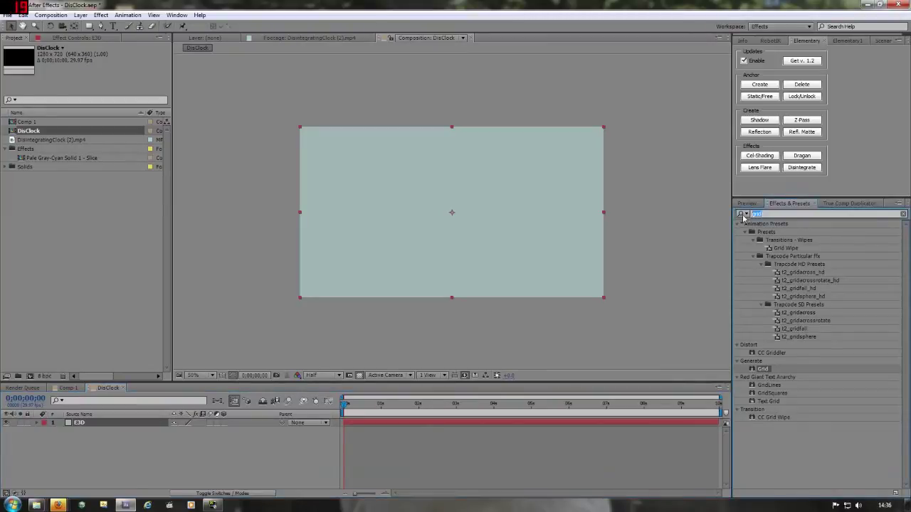
{"action": "type", "text": "ele"}
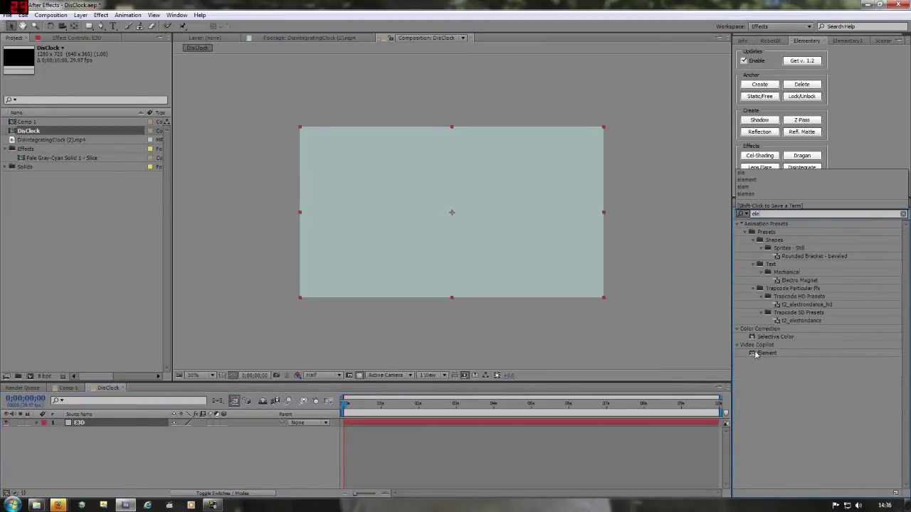
{"action": "left_click_drag", "start_coordinate": [756, 354], "coordinate": [491, 251]}
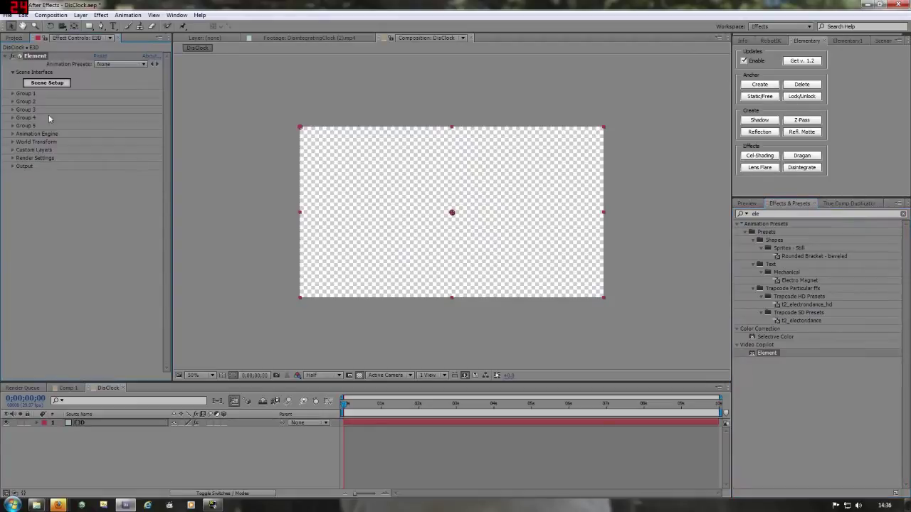
Step: Open Element's Scene Setup and add the alarm_clock model from the Starter_Pack folder to the scene
{"action": "left_click", "coordinate": [36, 83]}
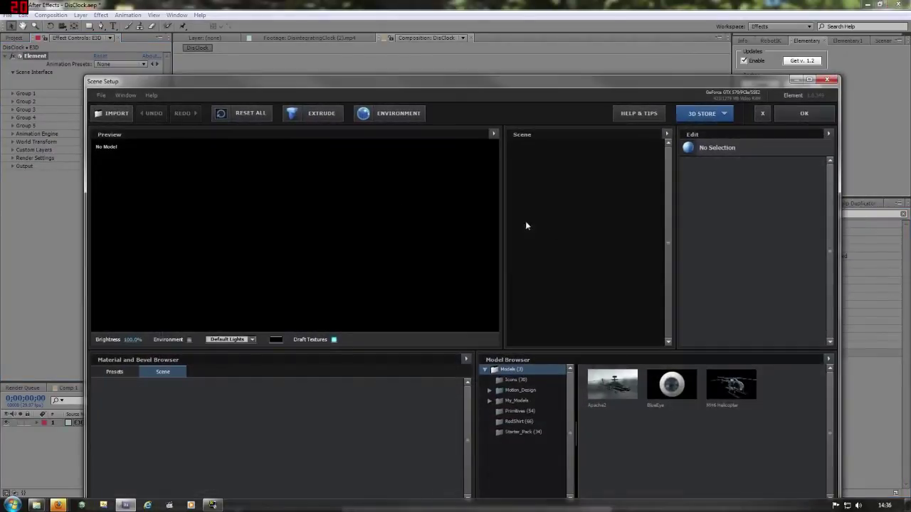
{"action": "left_click", "coordinate": [515, 431]}
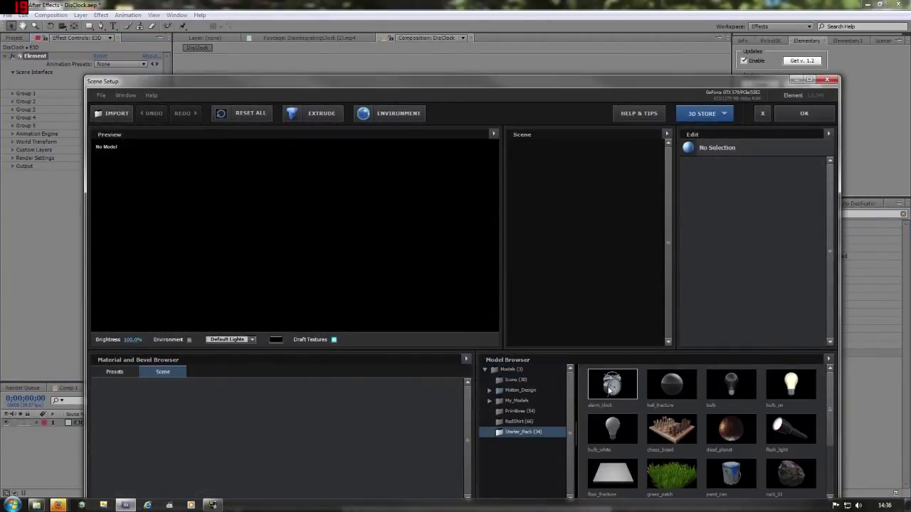
{"action": "double_click", "coordinate": [609, 388]}
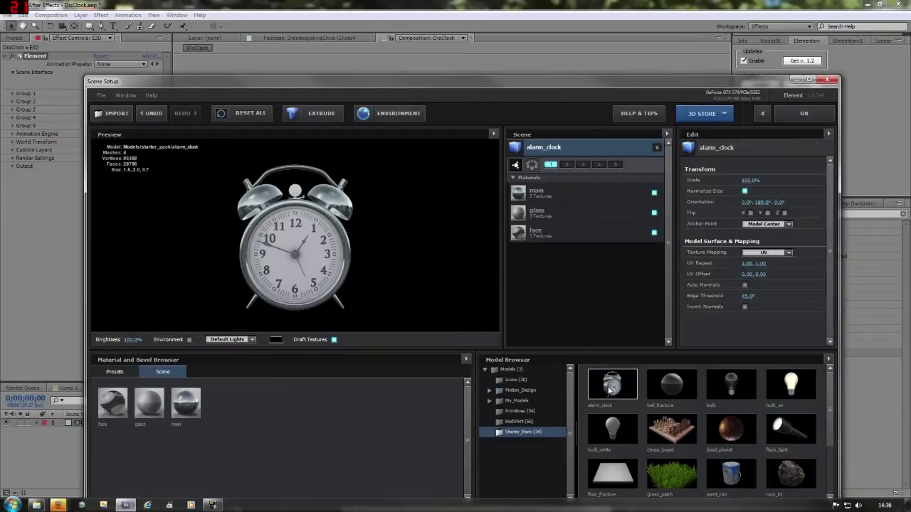
Step: Add the plane model from the Primitives folder to the scene
{"action": "left_click", "coordinate": [517, 411]}
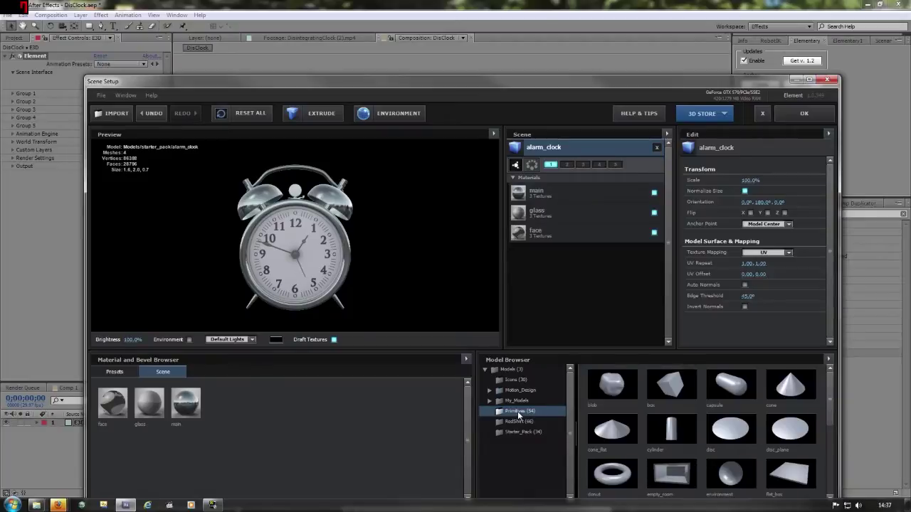
{"action": "left_click_drag", "start_coordinate": [828, 395], "coordinate": [828, 422]}
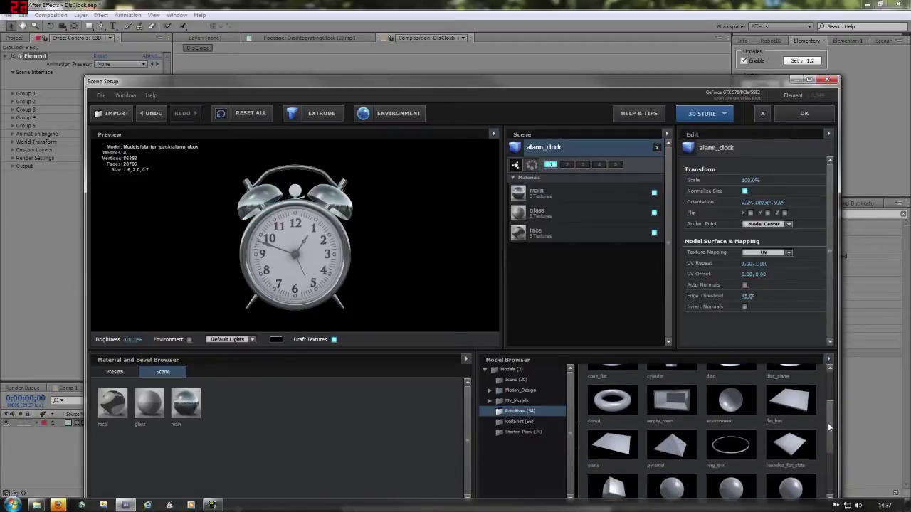
{"action": "left_click", "coordinate": [616, 448]}
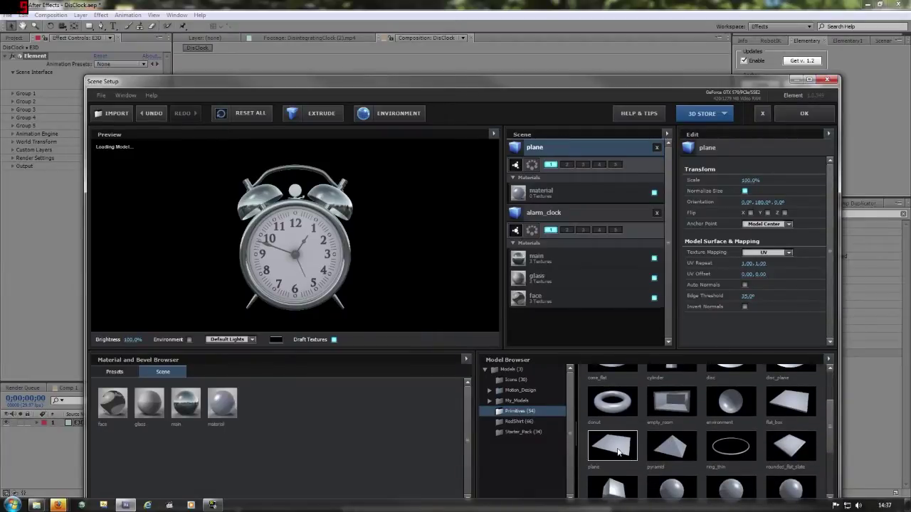
Step: Enable Matte Shadow on the plane's material, assign the plane to group 5, and accept the scene setup
{"action": "left_click", "coordinate": [539, 192]}
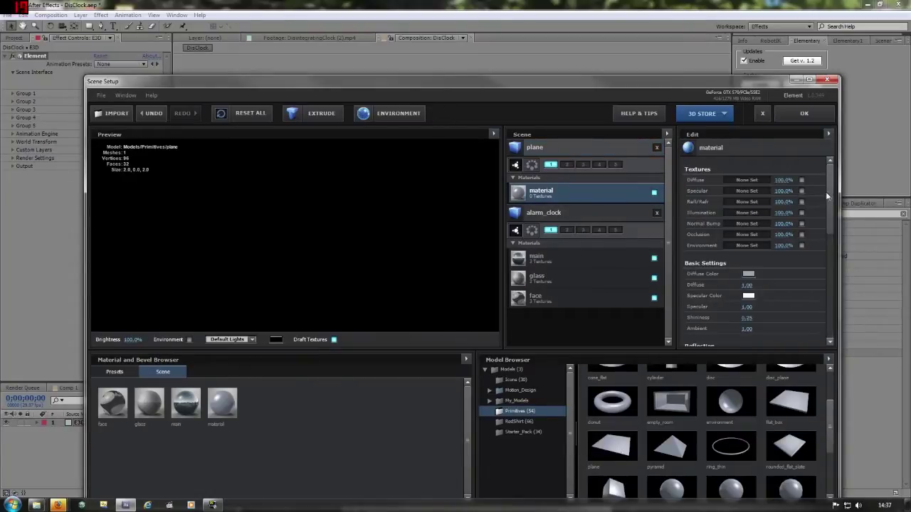
{"action": "left_click_drag", "start_coordinate": [829, 192], "coordinate": [830, 326]}
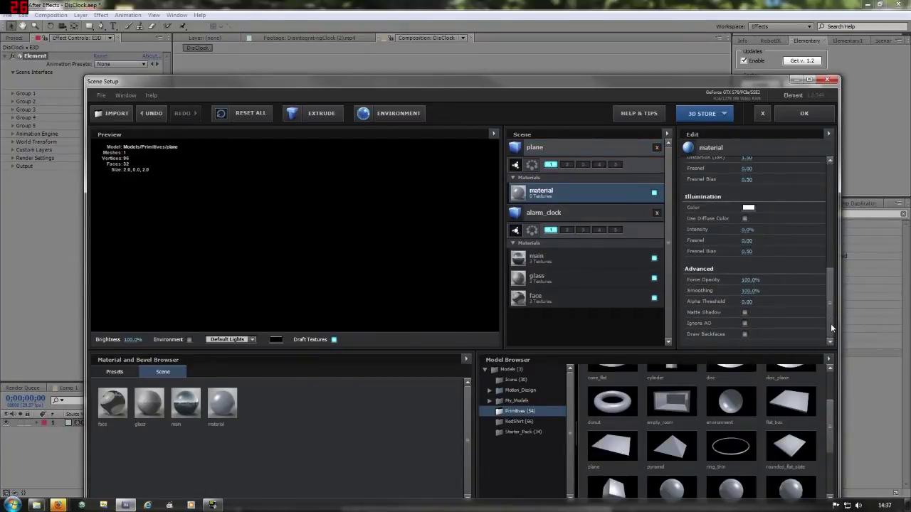
{"action": "left_click", "coordinate": [744, 313]}
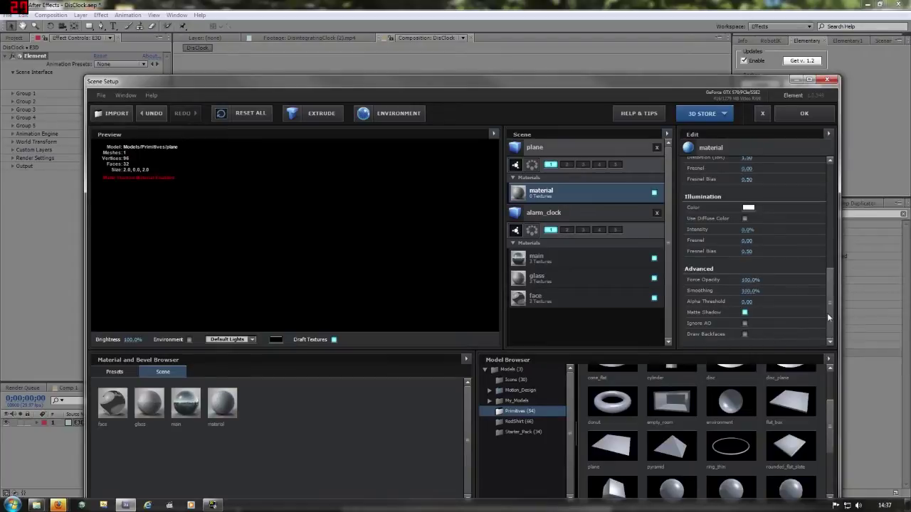
{"action": "left_click_drag", "start_coordinate": [830, 323], "coordinate": [825, 178]}
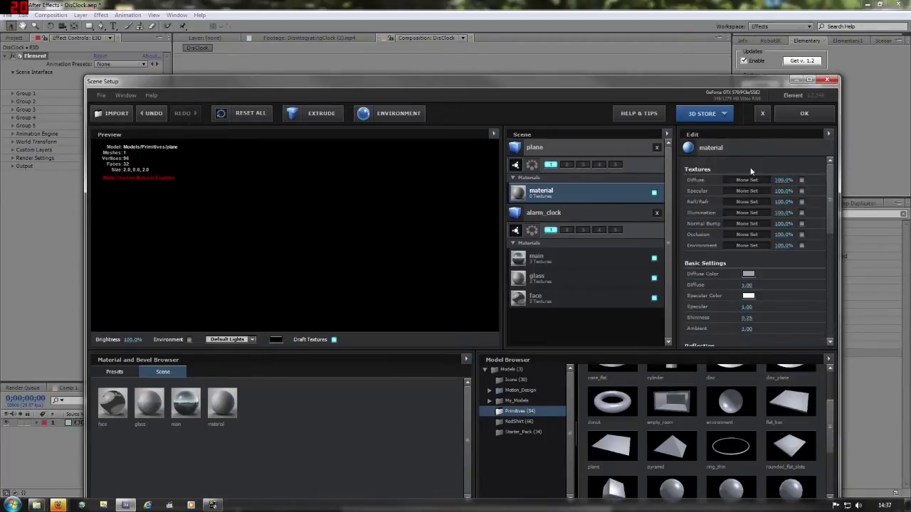
{"action": "left_click", "coordinate": [615, 164]}
{"action": "left_click", "coordinate": [791, 116]}
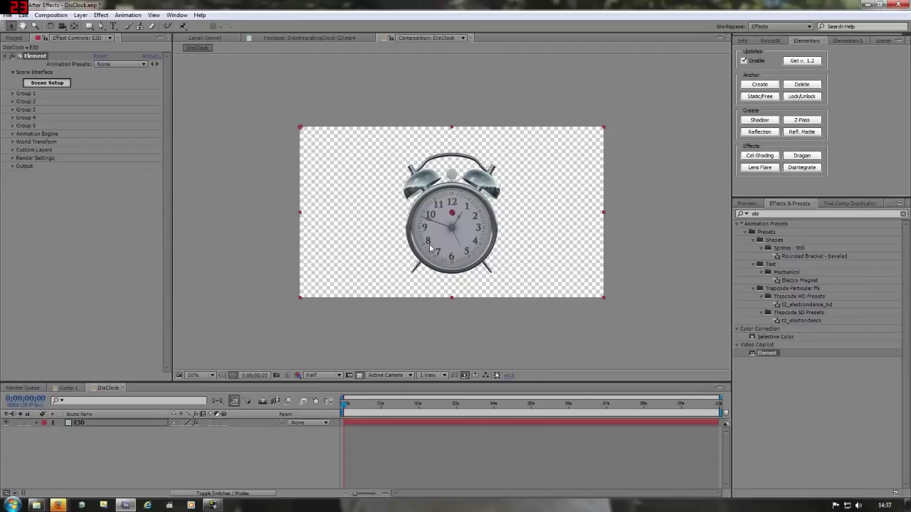
Step: Add a two-node 35mm camera and orbit it to an angled view of the clock from above
{"action": "key", "text": "ctrl+alt+shift+c"}
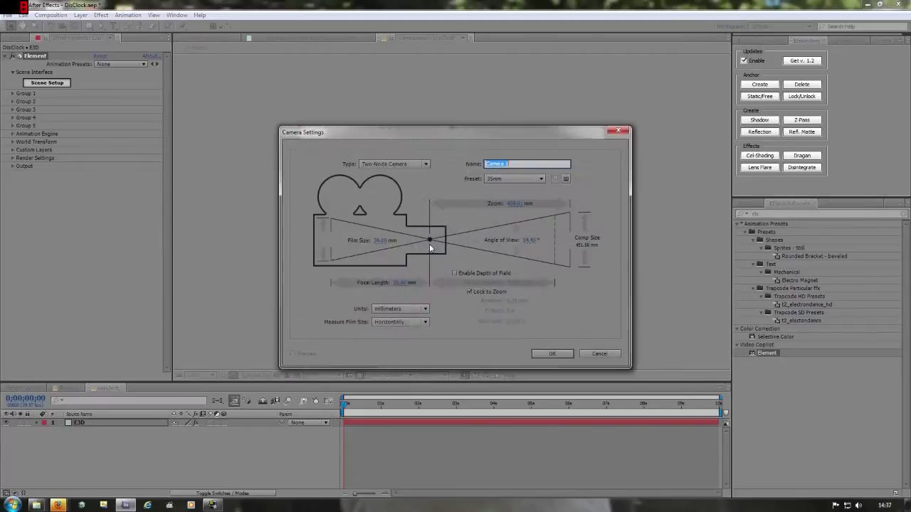
{"action": "left_click", "coordinate": [552, 354]}
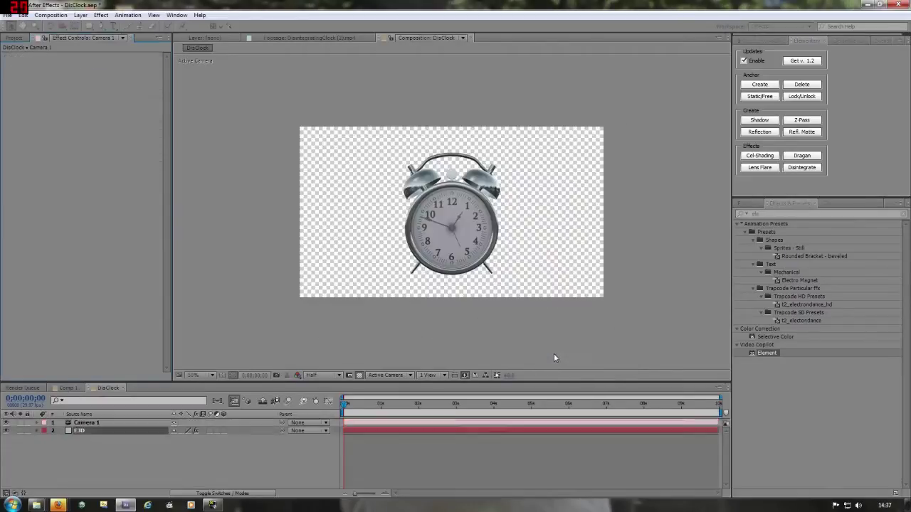
{"action": "key", "text": "c"}
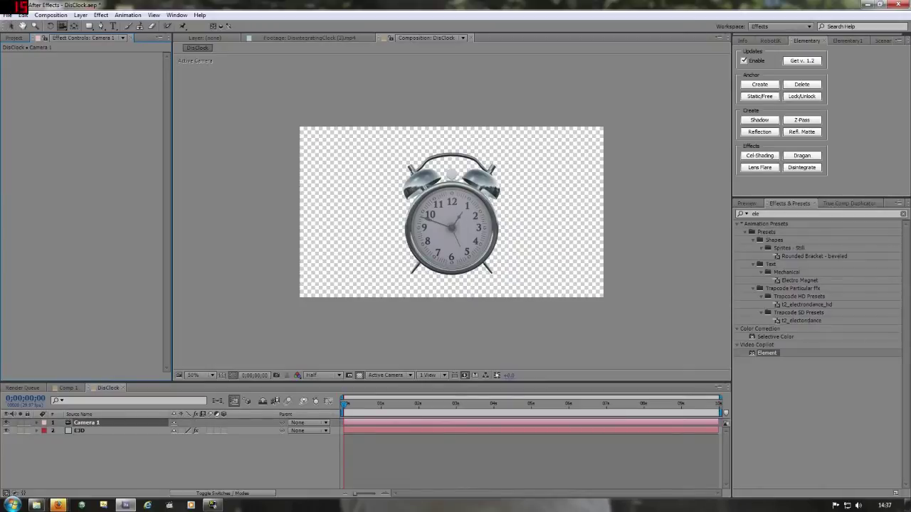
{"action": "left_click_drag", "start_coordinate": [410, 250], "coordinate": [477, 279]}
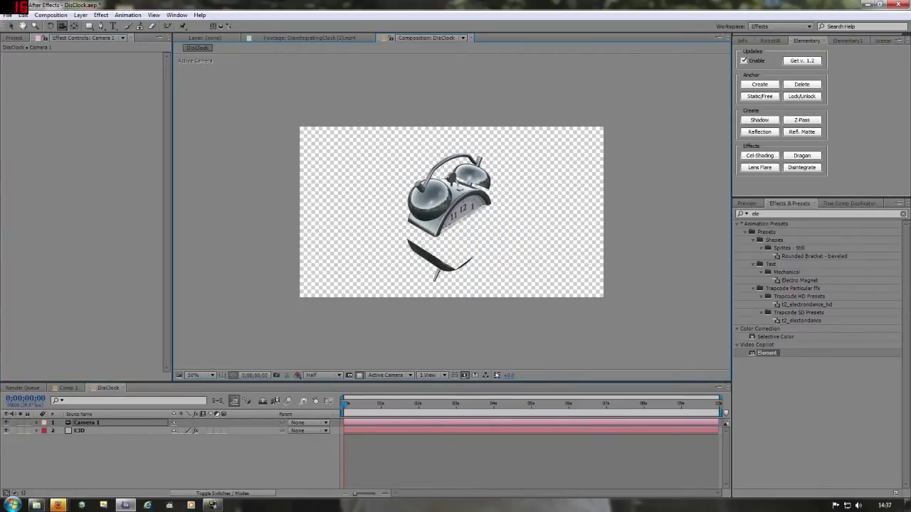
Step: Set the Particle Look size of Group 5 to 1000 in the E3D layer's Element effect
{"action": "left_click", "coordinate": [90, 431]}
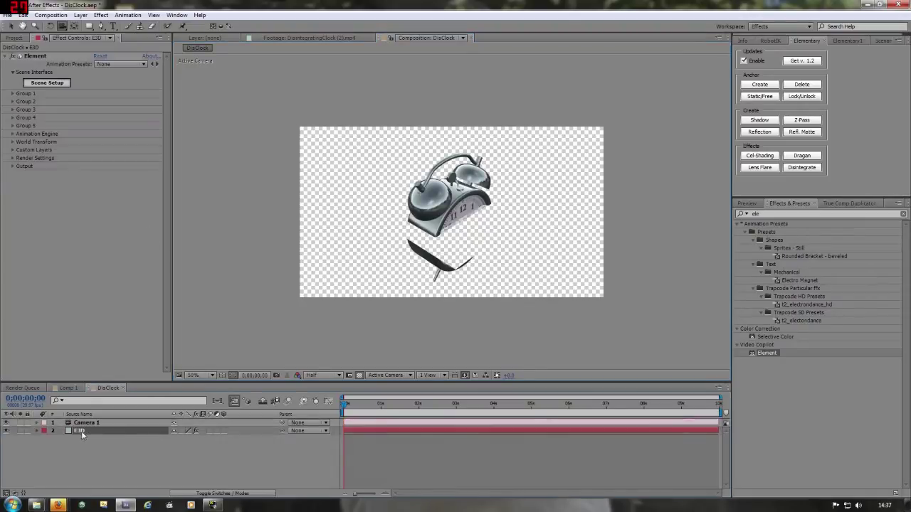
{"action": "left_click", "coordinate": [12, 125]}
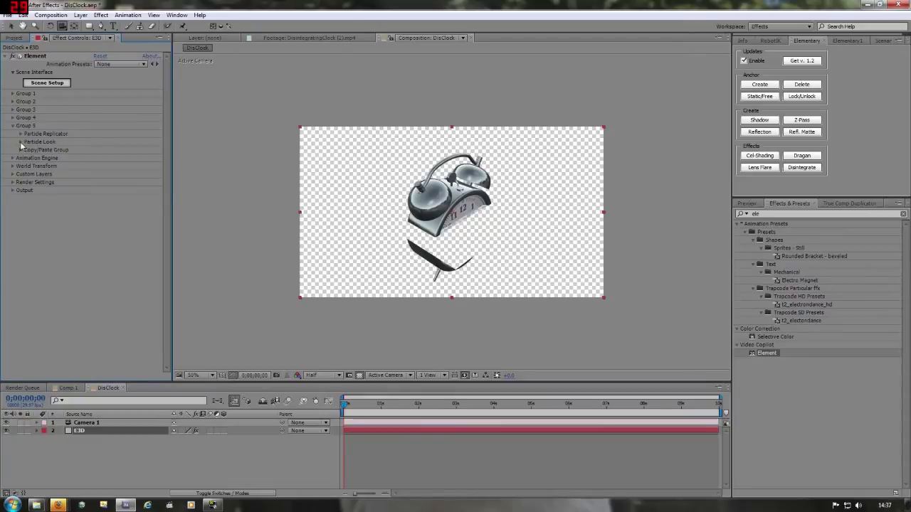
{"action": "left_click", "coordinate": [21, 142]}
{"action": "left_click", "coordinate": [100, 149]}
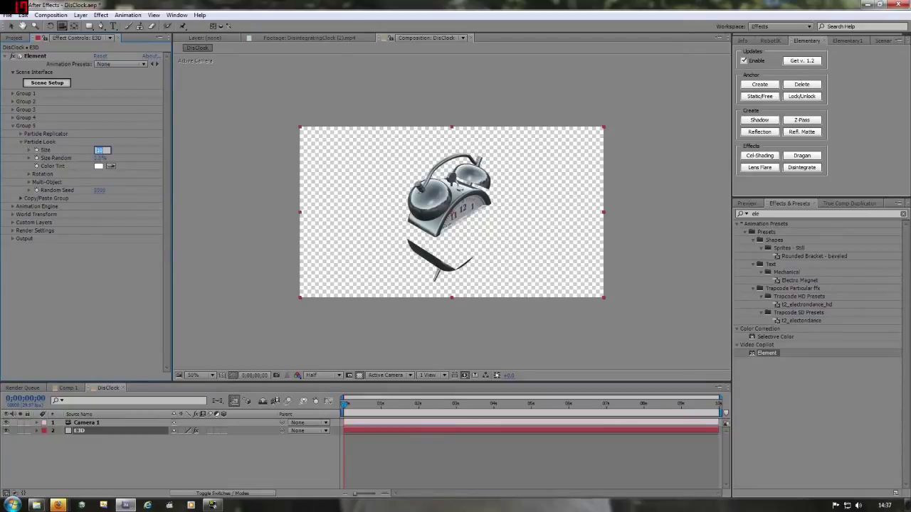
{"action": "type", "text": "1000"}
{"action": "key", "text": "Return"}
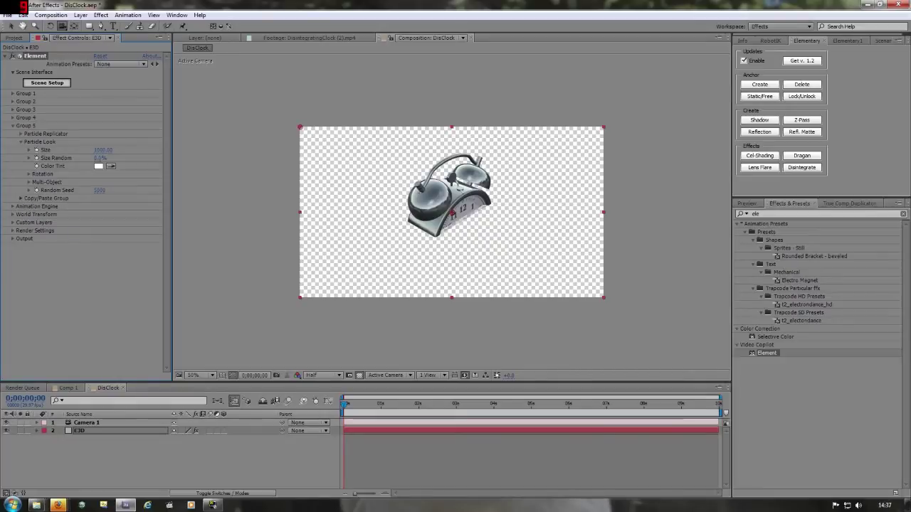
Step: Create an Elementary anchor null for the E3D layer, linked to Group 5
{"action": "left_click", "coordinate": [78, 431]}
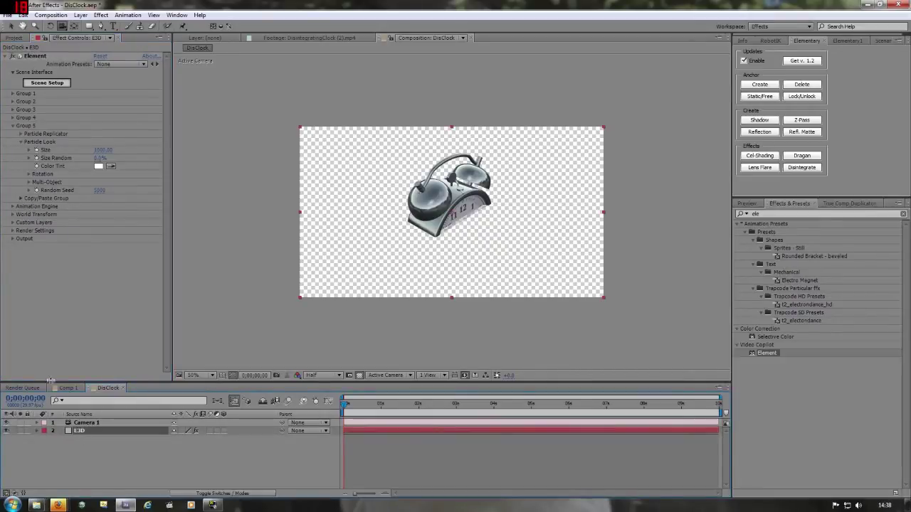
{"action": "left_click", "coordinate": [12, 125]}
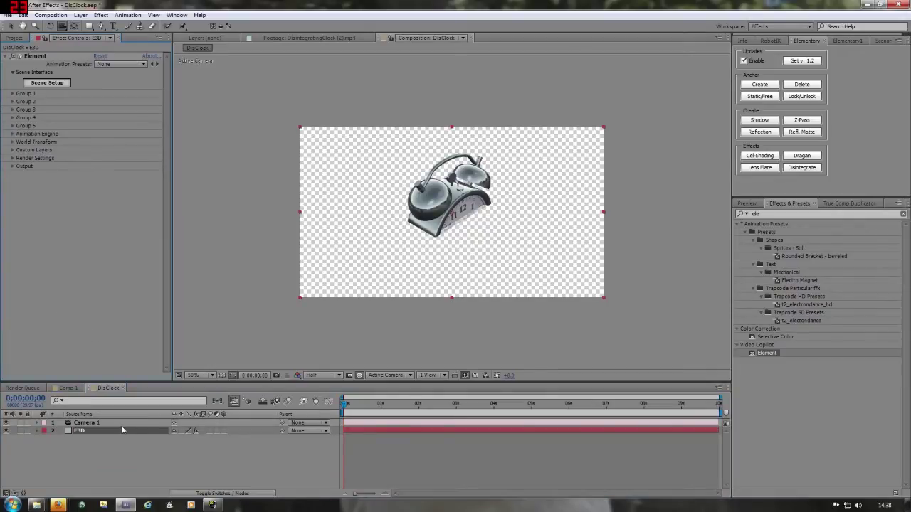
{"action": "left_click", "coordinate": [757, 87]}
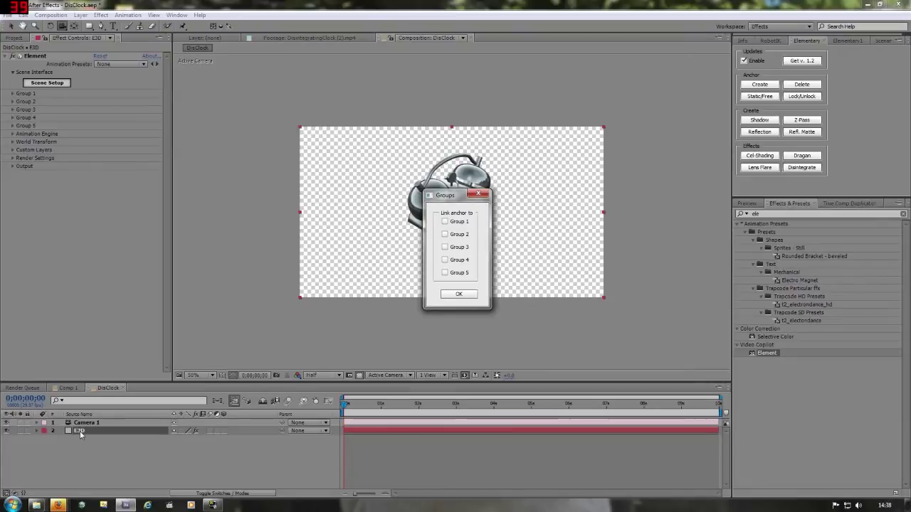
{"action": "left_click", "coordinate": [445, 272]}
{"action": "left_click", "coordinate": [456, 295]}
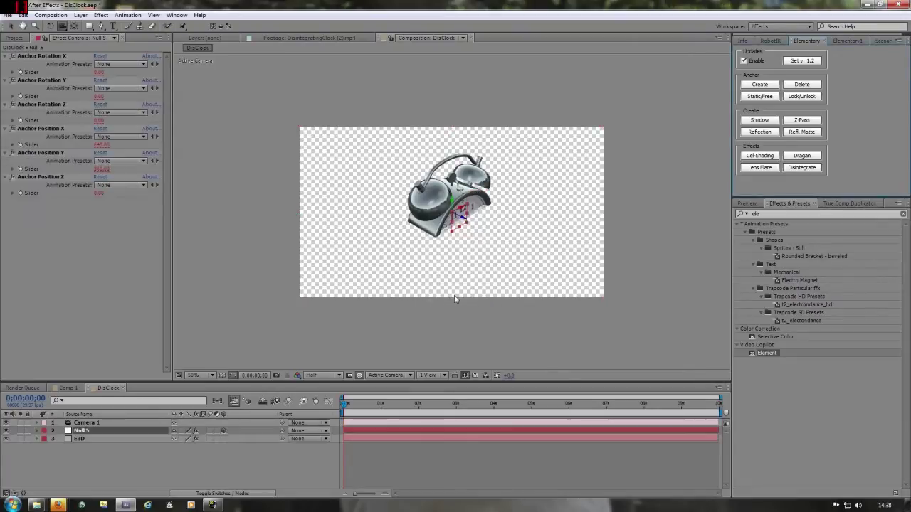
Step: Show layer names in the timeline and set the Group 5 anchor null's X rotation to about 5°
{"action": "left_click", "coordinate": [88, 415]}
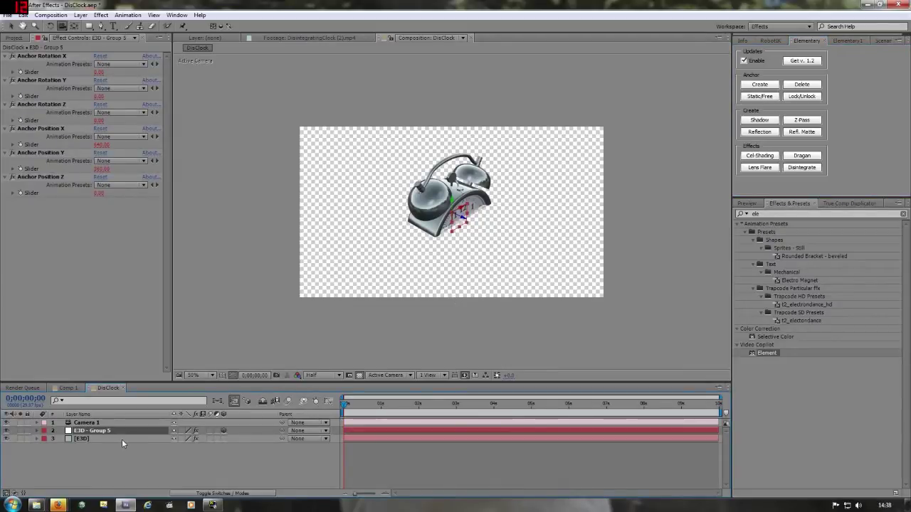
{"action": "key", "text": "r"}
{"action": "mouse_move", "coordinate": [185, 447]}
{"action": "left_mouse_down"}
{"action": "mouse_move", "coordinate": [126, 447]}
{"action": "mouse_move", "coordinate": [191, 447]}
{"action": "left_mouse_up"}
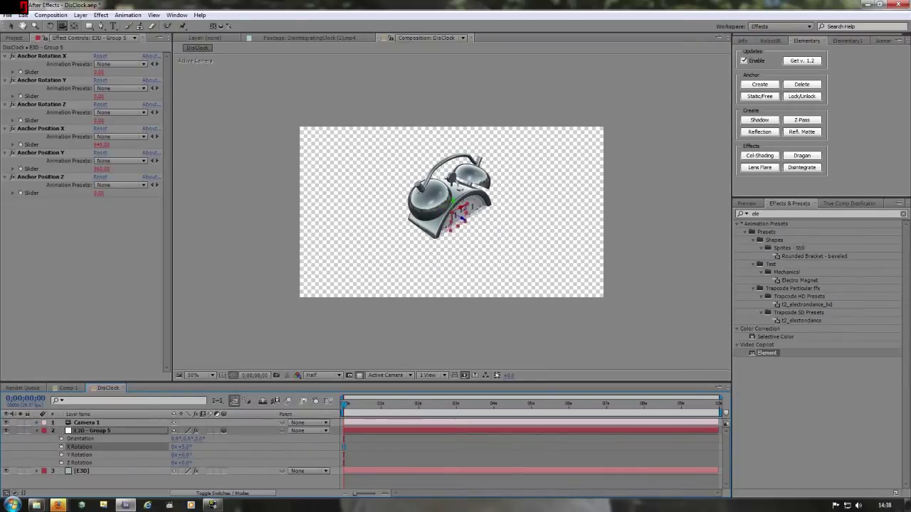
Step: Undo the Group 5 anchor null's last rotation change and apply Elementary's Disintegrate effect to that anchor
{"action": "key", "text": "ctrl+z"}
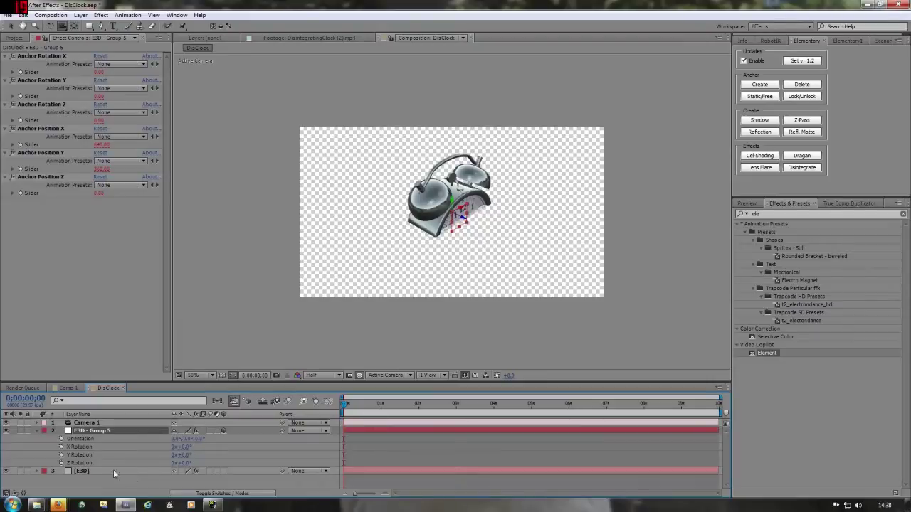
{"action": "left_click", "coordinate": [37, 431]}
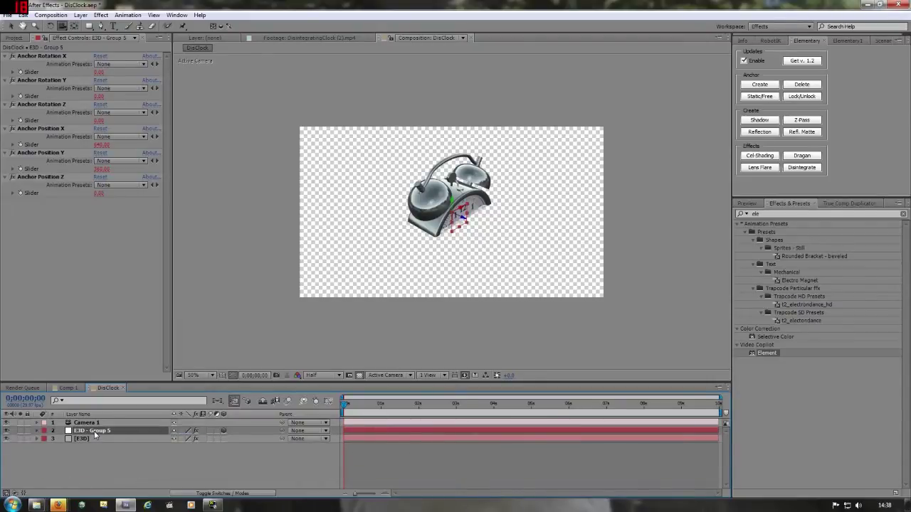
{"action": "left_click", "coordinate": [801, 167]}
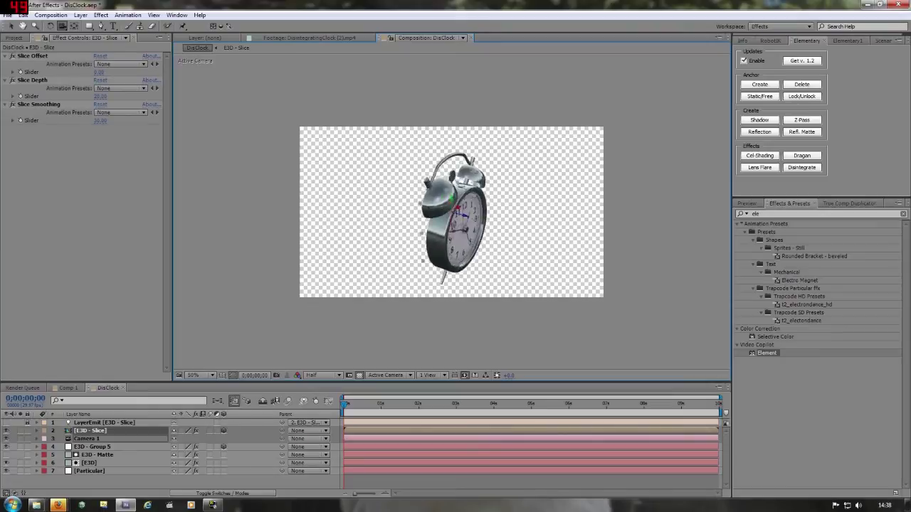
{"action": "left_click_drag", "start_coordinate": [451, 212], "coordinate": [491, 216]}
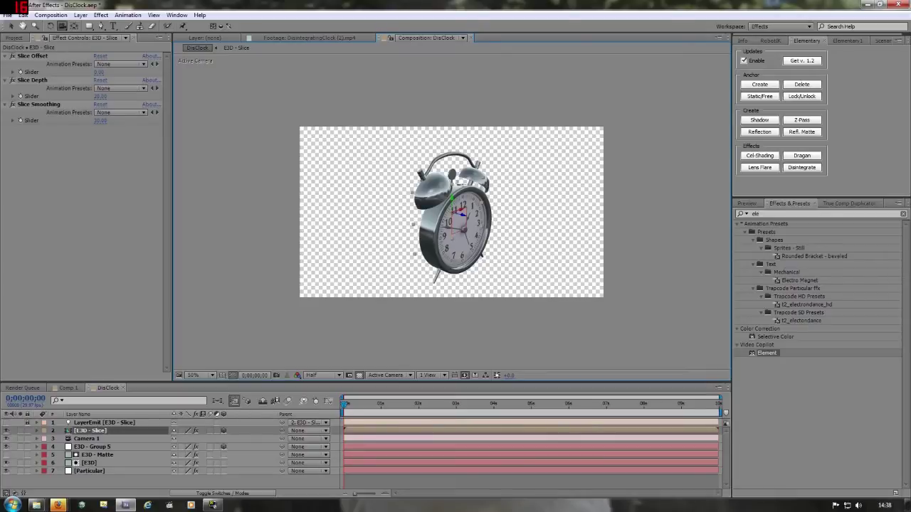
Step: Create a 3D solid named Grid and move it to the bottom of the layer stack
{"action": "key", "text": "ctrl+y"}
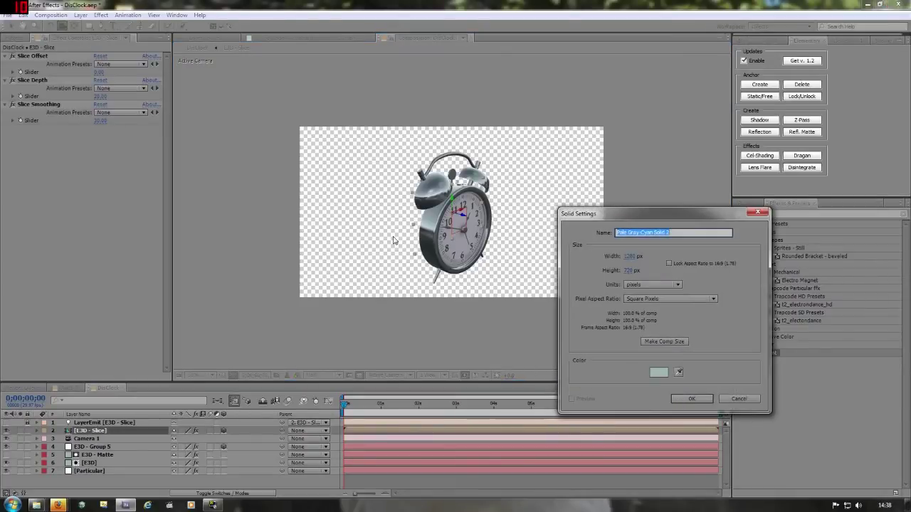
{"action": "type", "text": "Grid"}
{"action": "key", "text": "Return"}
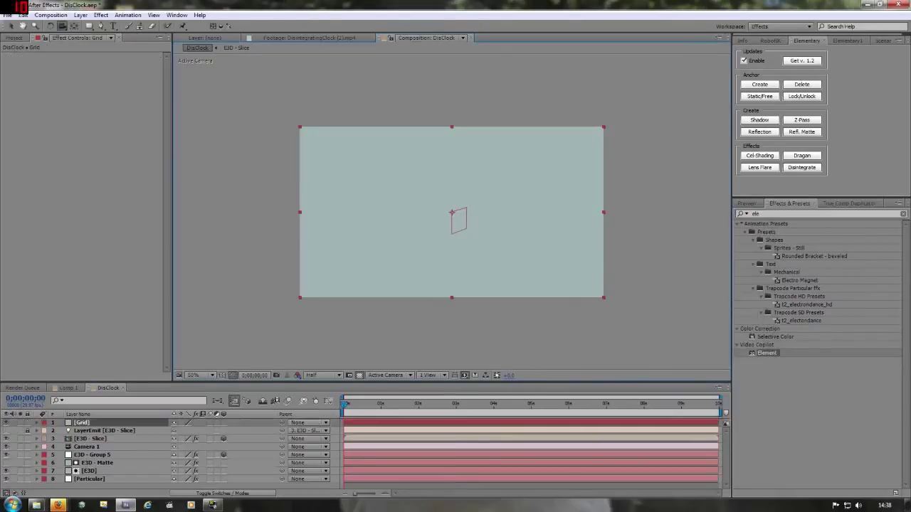
{"action": "left_click", "coordinate": [223, 422]}
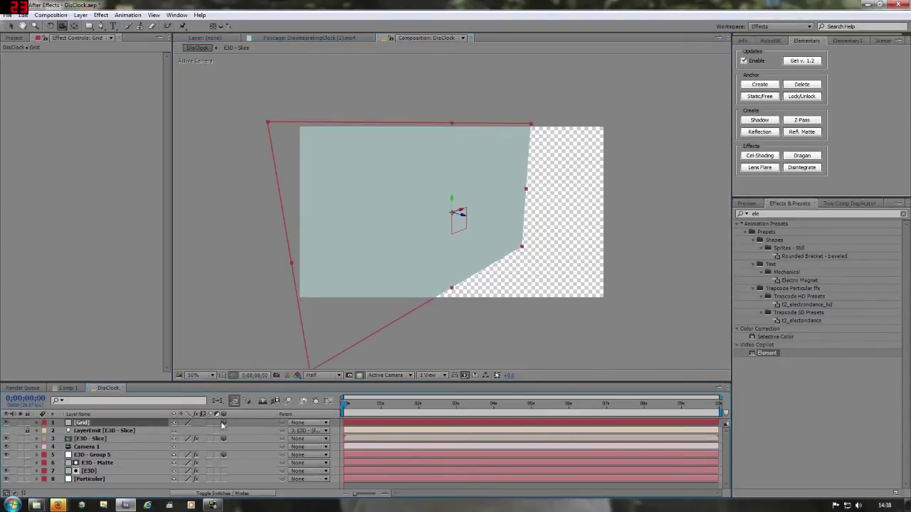
{"action": "left_click_drag", "start_coordinate": [87, 424], "coordinate": [106, 485]}
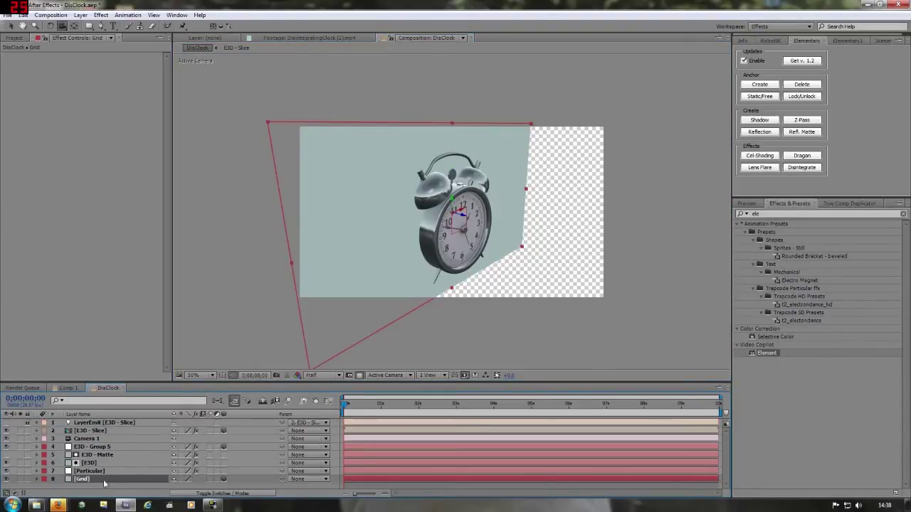
{"action": "left_click_drag", "start_coordinate": [181, 386], "coordinate": [180, 326]}
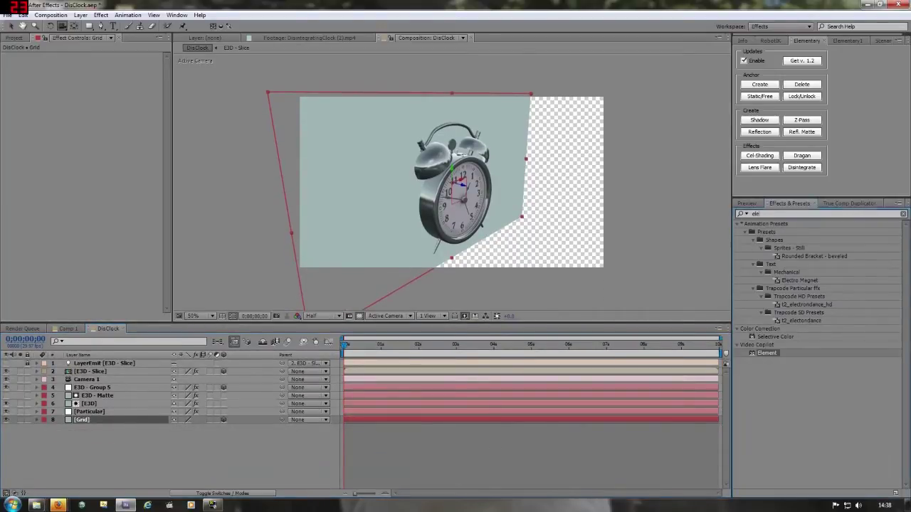
Step: Find the Grid effect under Generate and apply it to the Grid layer
{"action": "key", "text": "BackSpace"}
{"action": "key", "text": "BackSpace"}
{"action": "key", "text": "BackSpace"}
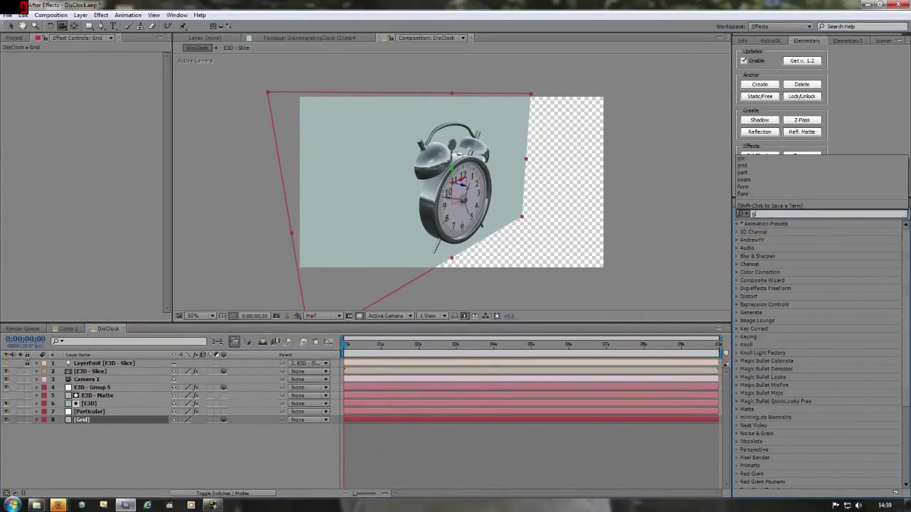
{"action": "type", "text": "grid"}
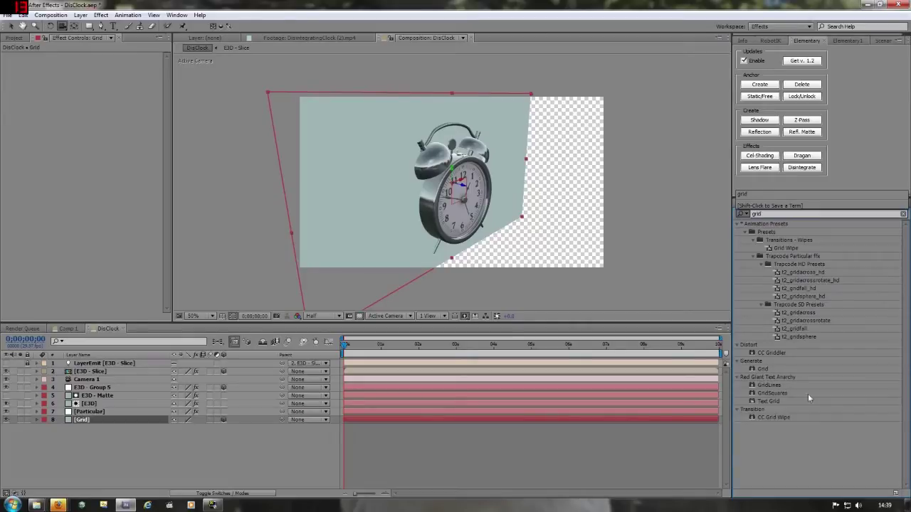
{"action": "left_click", "coordinate": [754, 369]}
{"action": "left_click_drag", "start_coordinate": [752, 371], "coordinate": [83, 420]}
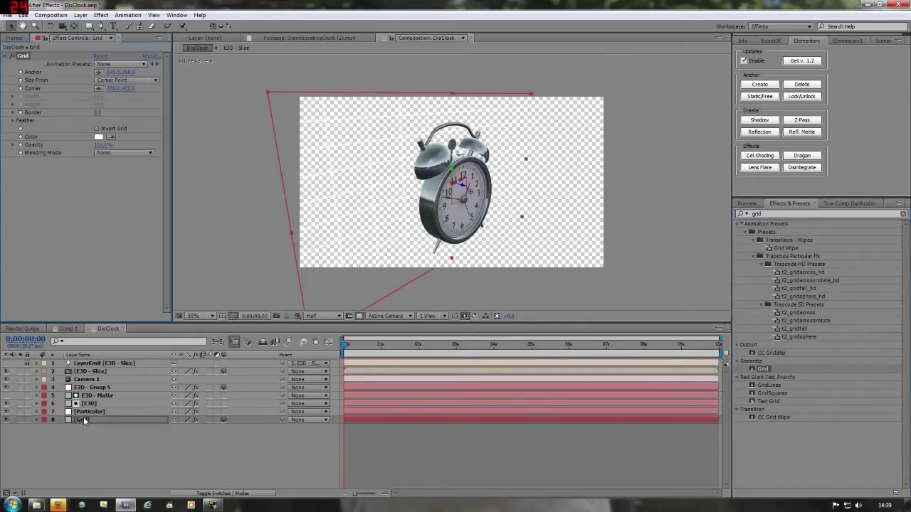
Step: Set the Grid effect's color to pure green (00FF00)
{"action": "left_click", "coordinate": [98, 137]}
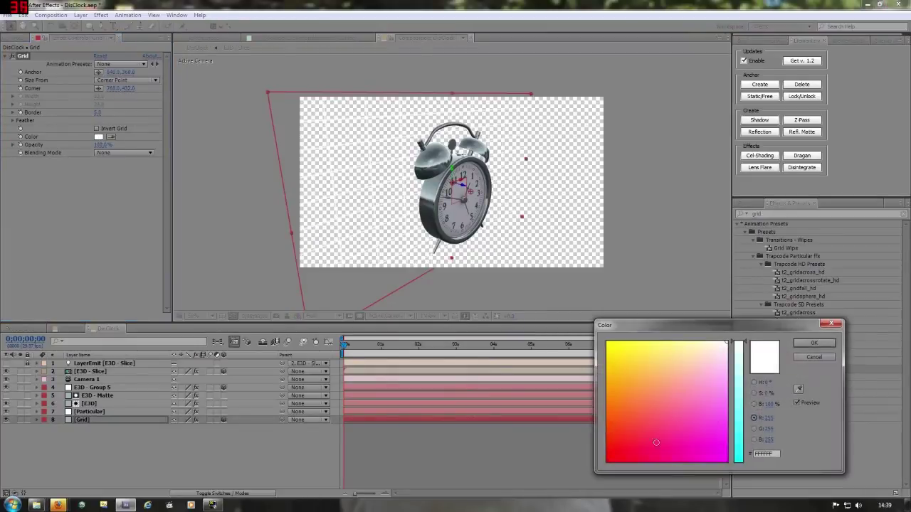
{"action": "left_click_drag", "start_coordinate": [655, 420], "coordinate": [592, 332]}
{"action": "left_click_drag", "start_coordinate": [742, 413], "coordinate": [740, 461]}
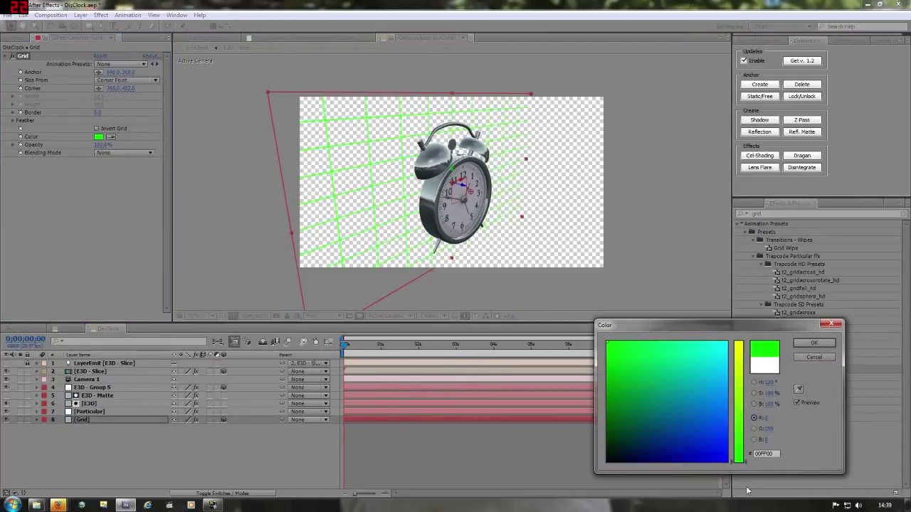
{"action": "left_click", "coordinate": [813, 343]}
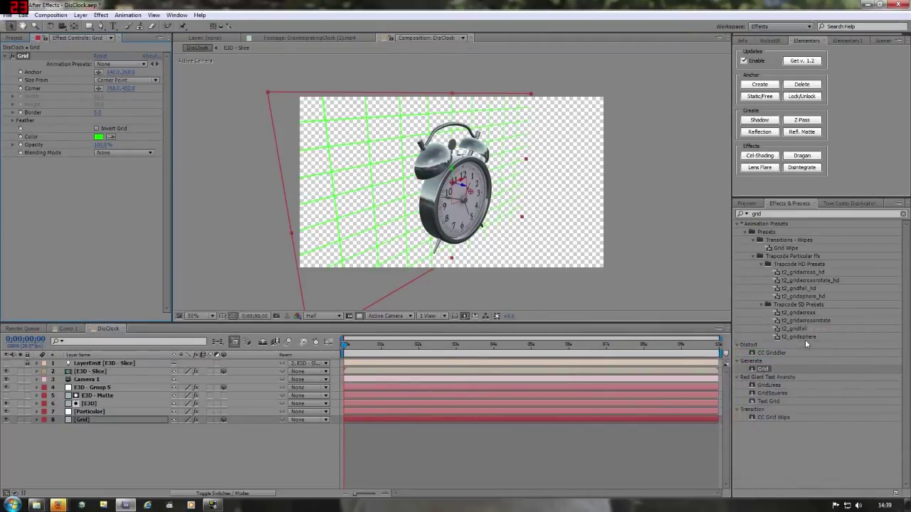
Step: Set the Grid effect's opacity to 50% and turn off the composition's transparency checkerboard
{"action": "left_click", "coordinate": [101, 146]}
{"action": "type", "text": "50"}
{"action": "key", "text": "Return"}
{"action": "left_click", "coordinate": [359, 316]}
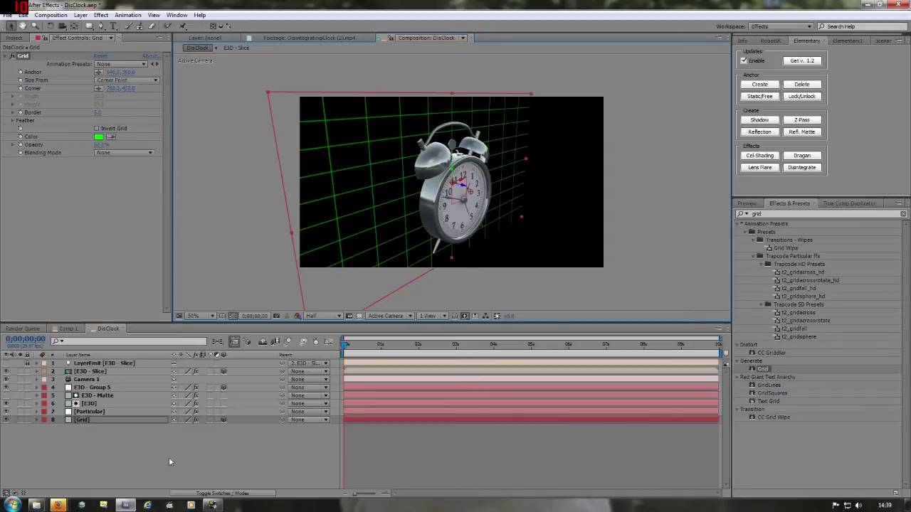
Step: Parent the Grid layer to the E3D - Group 5 null and check its position values
{"action": "left_click", "coordinate": [81, 420]}
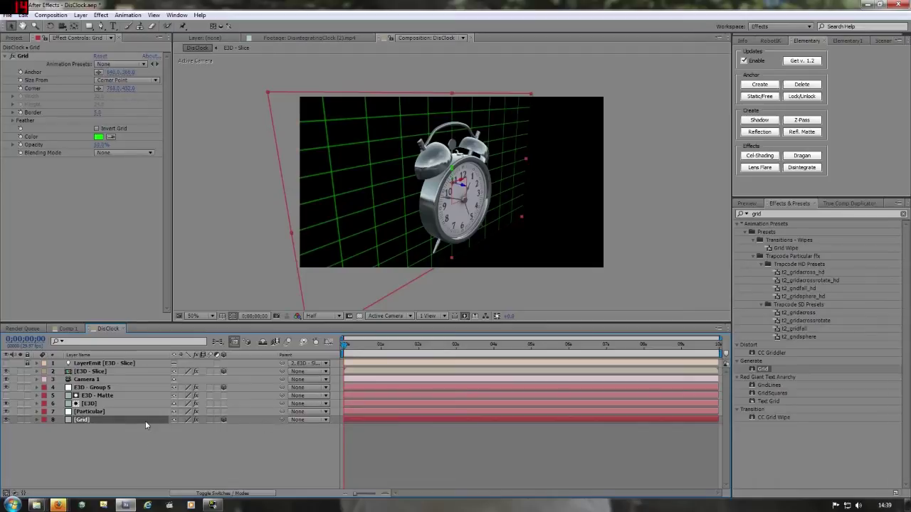
{"action": "left_click_drag", "start_coordinate": [281, 420], "coordinate": [105, 390]}
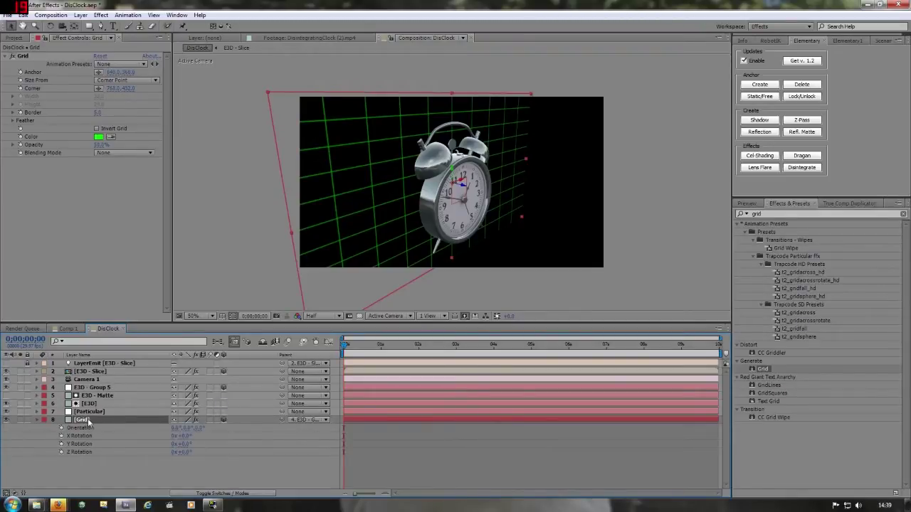
{"action": "key", "text": "p"}
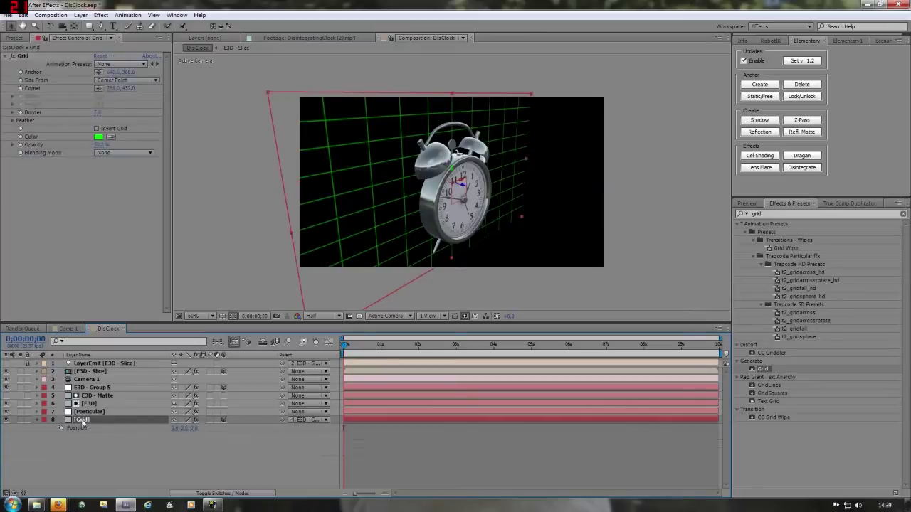
{"action": "key", "text": "p"}
Step: Try an X rotation of about -1° on the E3D - Group 5 anchor null and undo it
{"action": "left_click", "coordinate": [98, 389]}
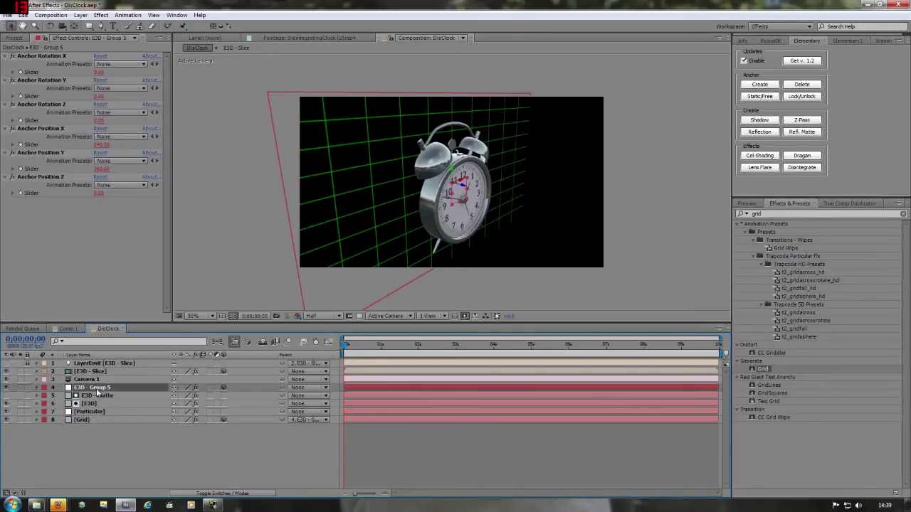
{"action": "key", "text": "r"}
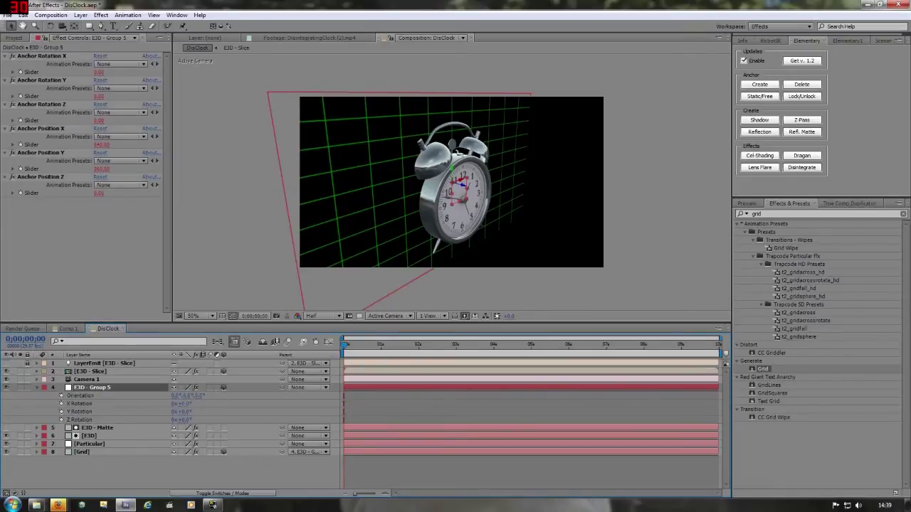
{"action": "mouse_move", "coordinate": [183, 403]}
{"action": "left_mouse_down"}
{"action": "mouse_move", "coordinate": [206, 403]}
{"action": "mouse_move", "coordinate": [146, 403]}
{"action": "mouse_move", "coordinate": [181, 403]}
{"action": "left_mouse_up"}
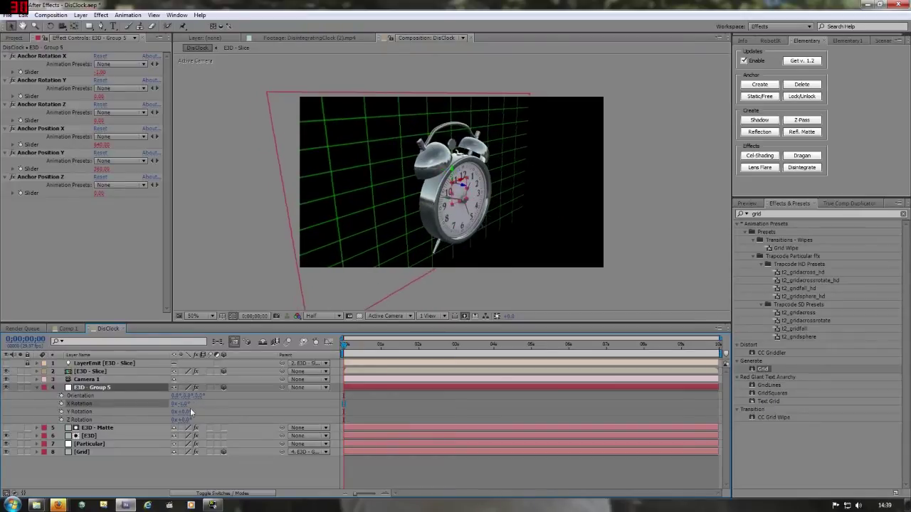
{"action": "key", "text": "ctrl+z"}
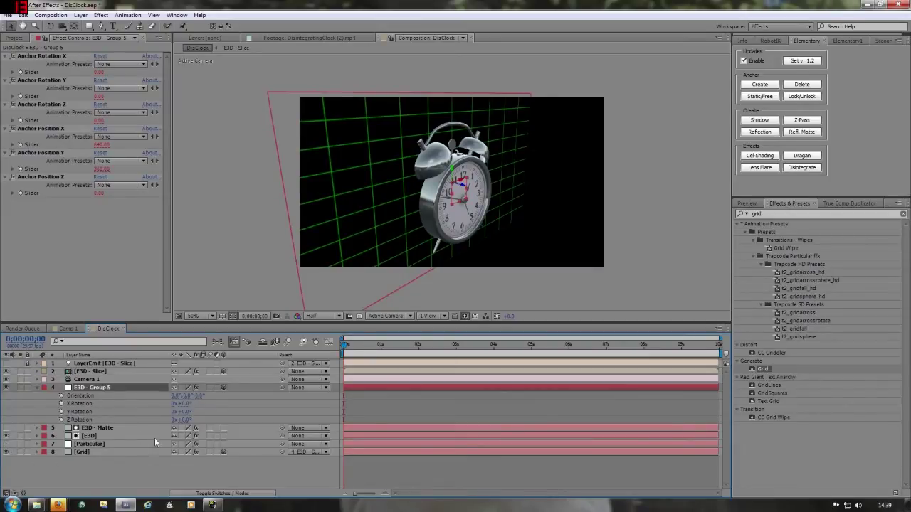
Step: Set the Particular layer's emitter to 100000 particles per second
{"action": "left_click", "coordinate": [96, 445]}
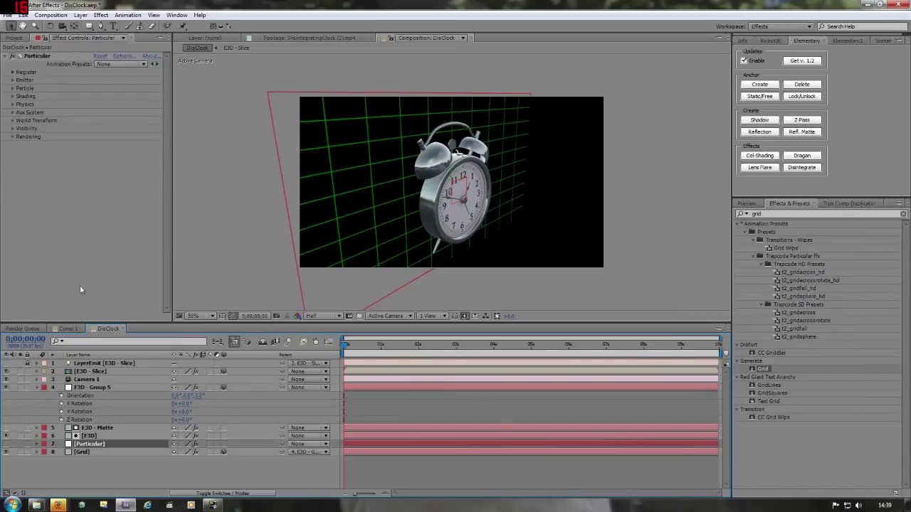
{"action": "left_click", "coordinate": [13, 80]}
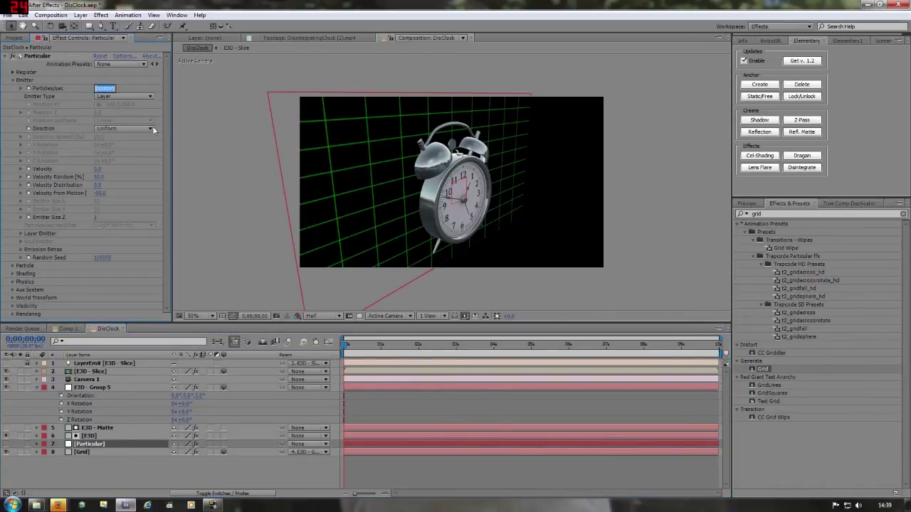
{"action": "type", "text": "100000"}
{"action": "key", "text": "Return"}
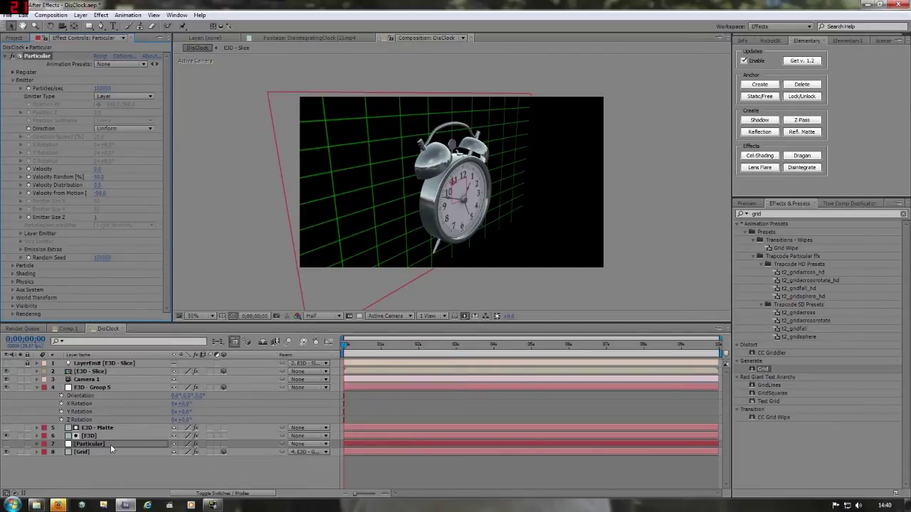
Step: Rotate the E3D - Group 5 anchor null to about -24° in X and -34° in Y
{"action": "left_click", "coordinate": [88, 389]}
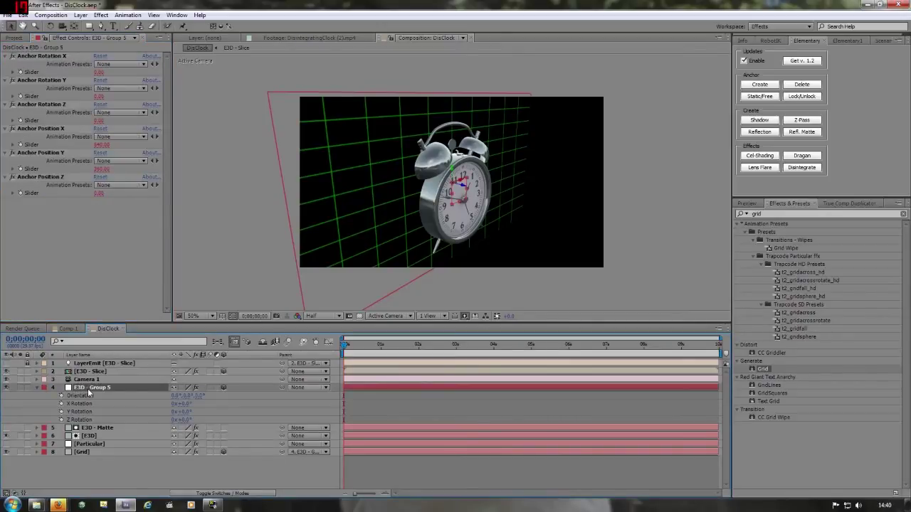
{"action": "left_click", "coordinate": [184, 403]}
{"action": "left_click", "coordinate": [213, 414]}
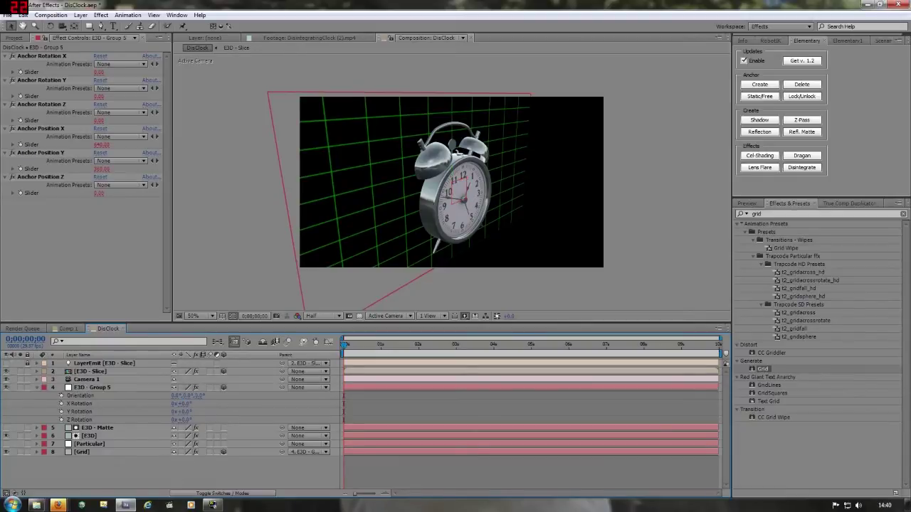
{"action": "left_click_drag", "start_coordinate": [184, 412], "coordinate": [170, 411]}
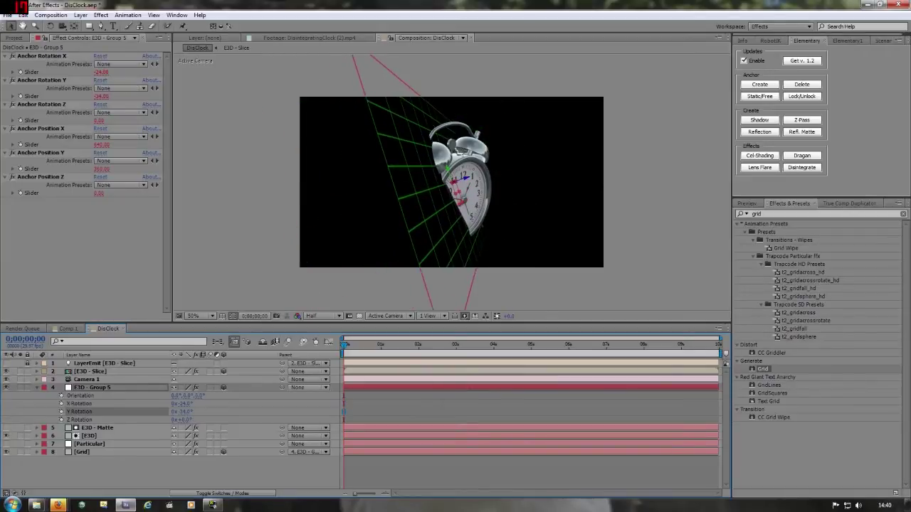
Step: Check the anchor rotation in Comp 1 and set the DisClock Group 5 anchor null's X rotation to -25° and Y rotation to -32°
{"action": "left_click", "coordinate": [67, 329]}
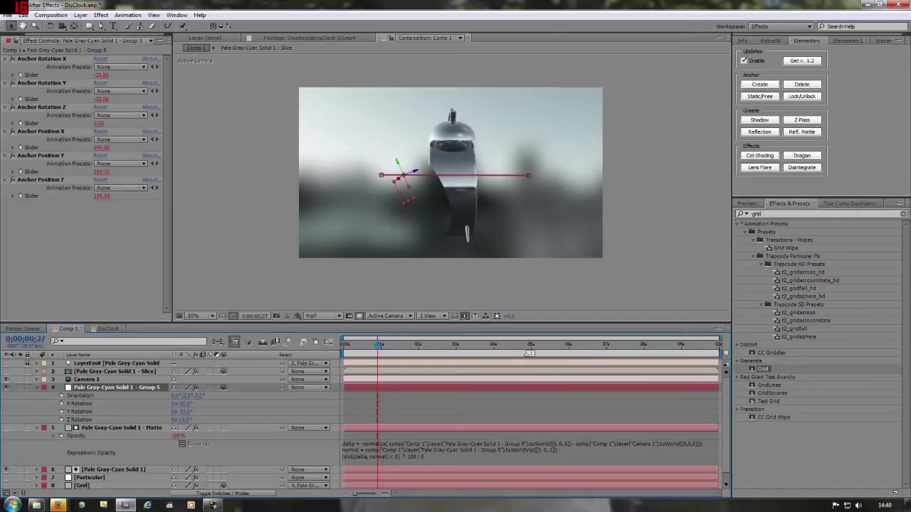
{"action": "left_click", "coordinate": [108, 328]}
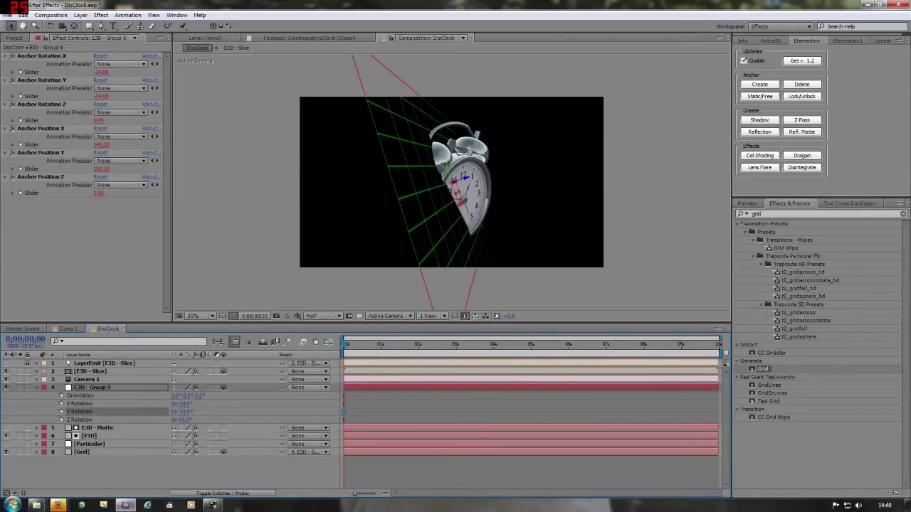
{"action": "left_click", "coordinate": [184, 404]}
{"action": "type", "text": "-25"}
{"action": "key", "text": "Return"}
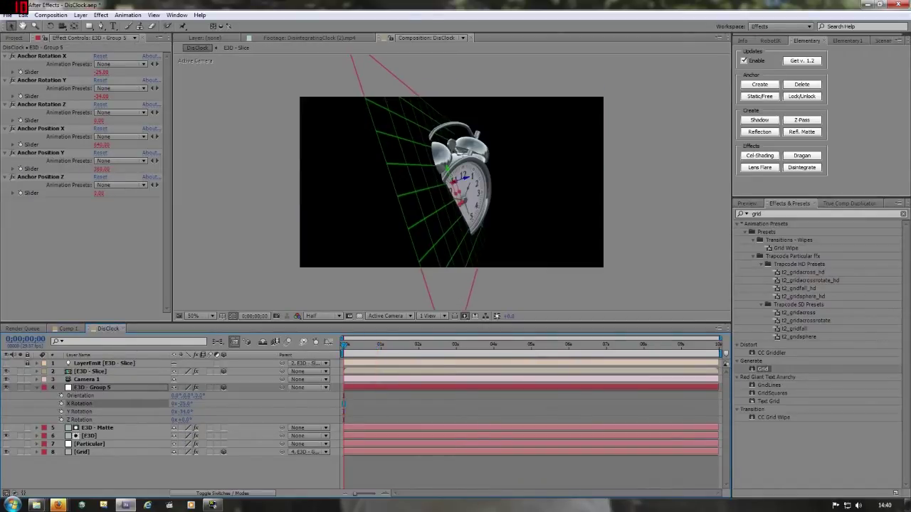
{"action": "left_click", "coordinate": [187, 411]}
{"action": "type", "text": "-32"}
{"action": "key", "text": "Return"}
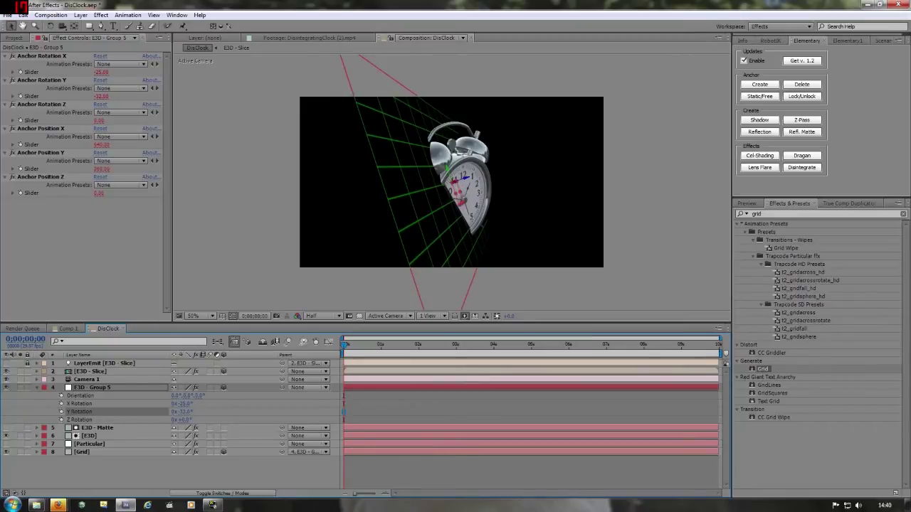
Step: Add a position keyframe to the E3D - Group 5 anchor null at the start of the timeline
{"action": "left_click", "coordinate": [104, 388]}
{"action": "key", "text": "p"}
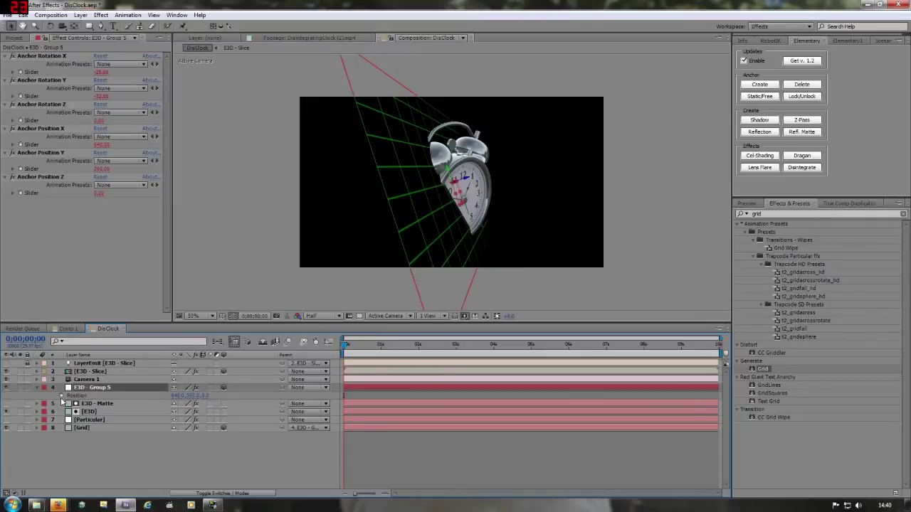
{"action": "left_click", "coordinate": [61, 396]}
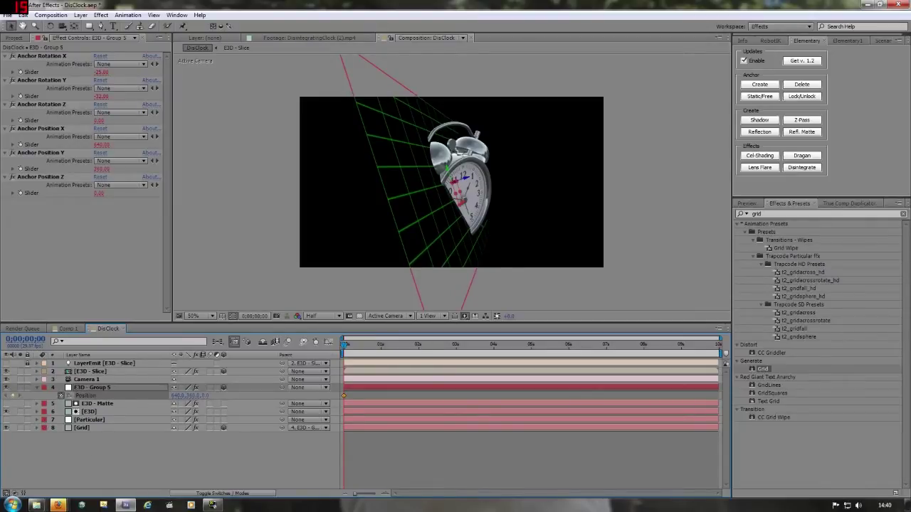
Step: Move the E3D - Group 5 anchor null's starting Z position to about 352 so the slicing plane clears the clock
{"action": "left_click_drag", "start_coordinate": [205, 395], "coordinate": [382, 343]}
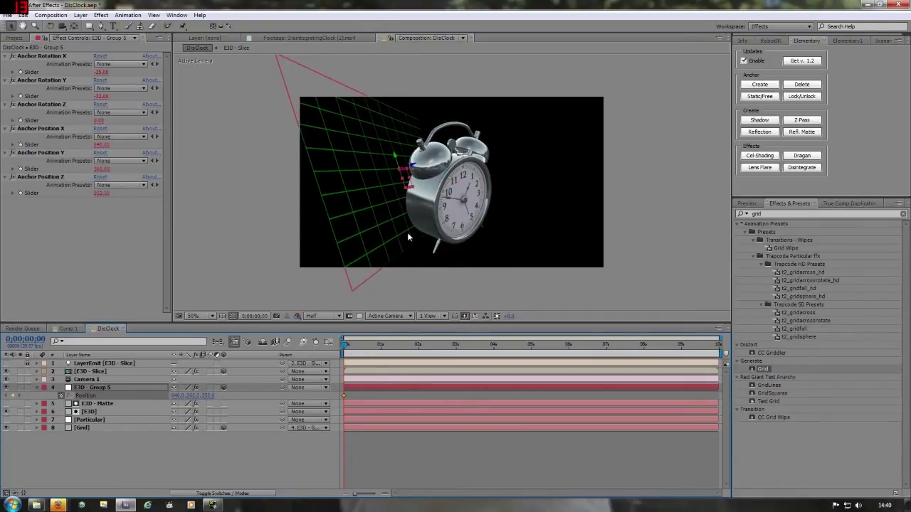
{"action": "key", "text": "c"}
{"action": "left_click_drag", "start_coordinate": [407, 238], "coordinate": [435, 238]}
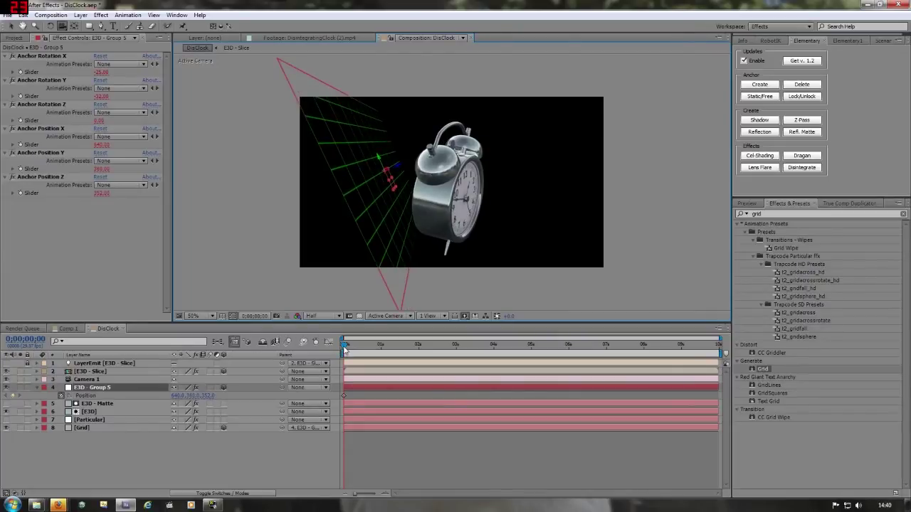
Step: Keyframe the E3D - Group 5 anchor null at 0;00;06;01 with its Z position at about -380, past the clock's far side
{"action": "left_click_drag", "start_coordinate": [345, 348], "coordinate": [574, 356]}
{"action": "left_click_drag", "start_coordinate": [209, 395], "coordinate": [0, 407]}
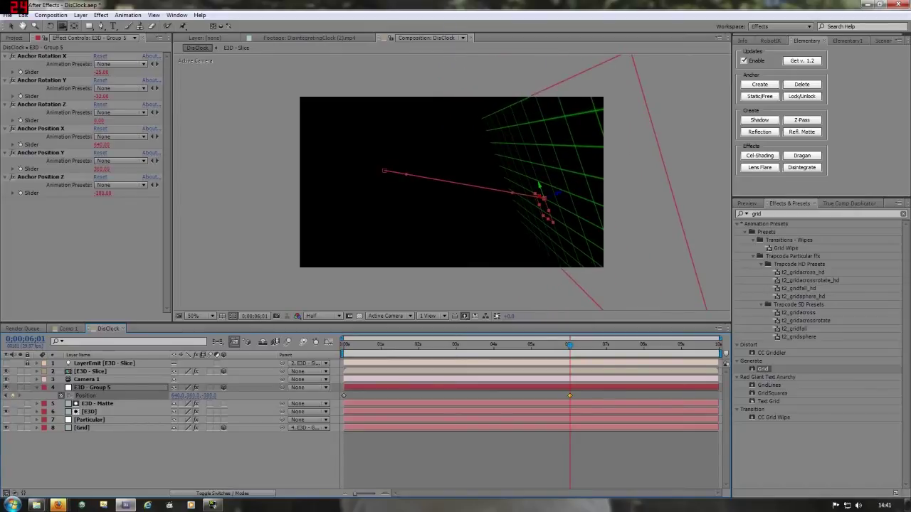
{"action": "mouse_move", "coordinate": [451, 183]}
{"action": "left_mouse_down"}
{"action": "mouse_move", "coordinate": [399, 206]}
{"action": "mouse_move", "coordinate": [434, 185]}
{"action": "left_mouse_up"}
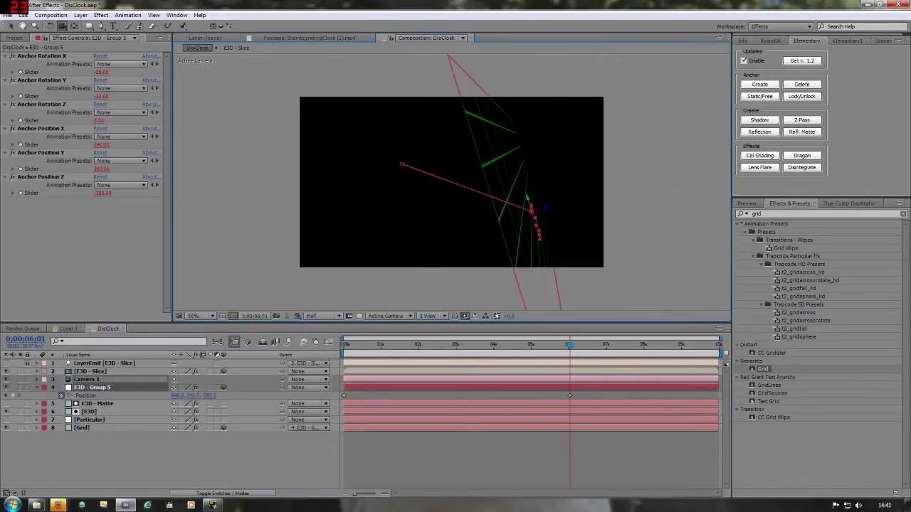
{"action": "left_click", "coordinate": [86, 379], "text": "ctrl"}
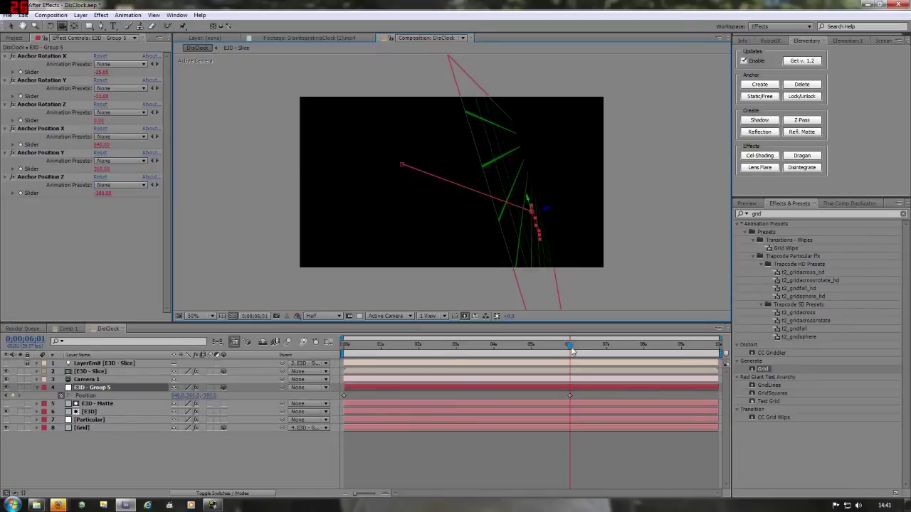
Step: Add a position keyframe to the E3D - Group 5 anchor null at 0;00;09;29 and set its Z position to -381
{"action": "left_click_drag", "start_coordinate": [571, 350], "coordinate": [723, 350]}
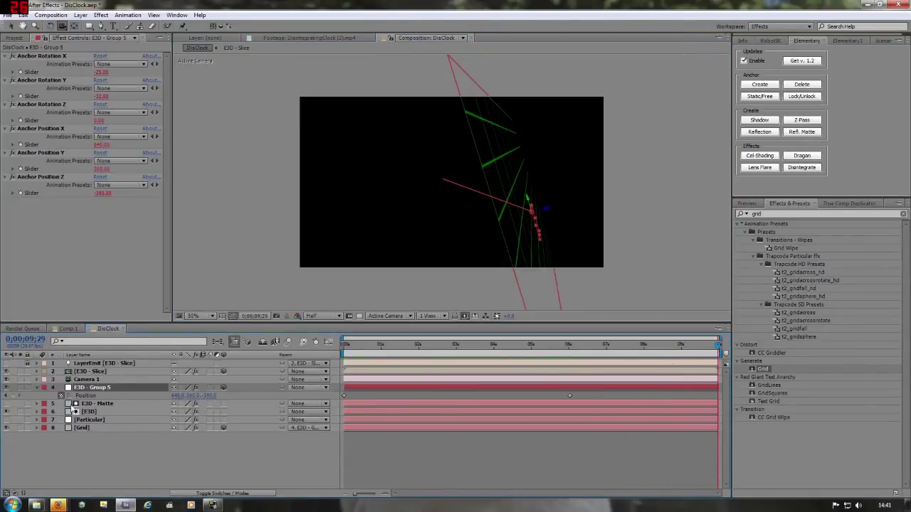
{"action": "left_click", "coordinate": [12, 395]}
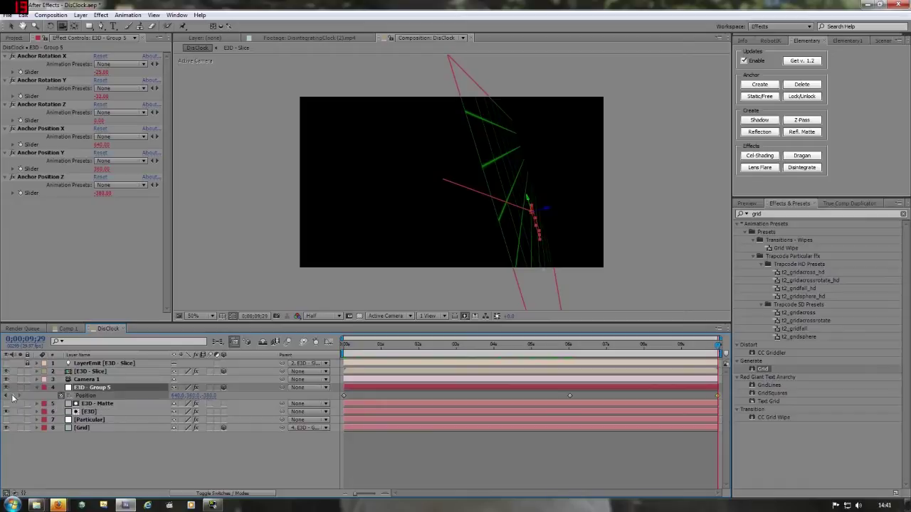
{"action": "left_click", "coordinate": [210, 395]}
{"action": "type", "text": "-"}
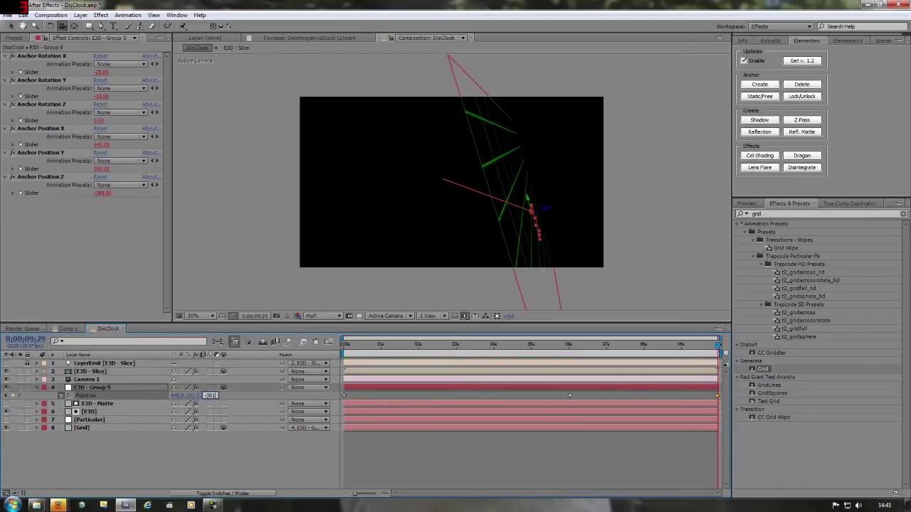
{"action": "type", "text": "381"}
{"action": "key", "text": "Return"}
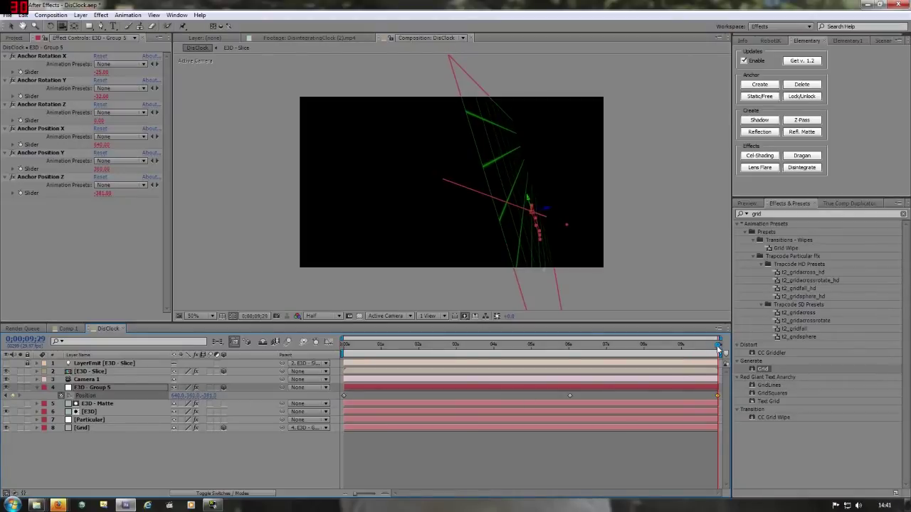
Step: Check how the slicing plane cuts through the clock from the start to 0;00;02;21 and from several camera angles
{"action": "left_click_drag", "start_coordinate": [718, 350], "coordinate": [329, 370]}
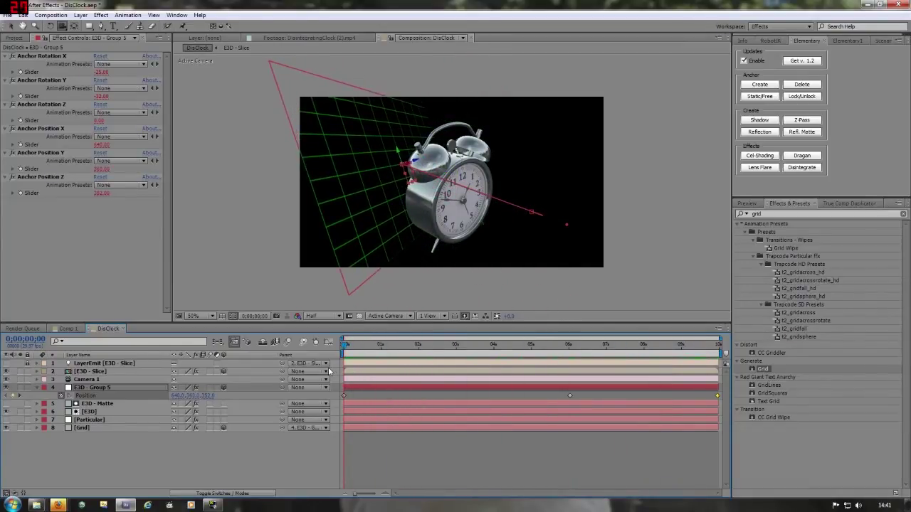
{"action": "left_click_drag", "start_coordinate": [342, 347], "coordinate": [444, 347]}
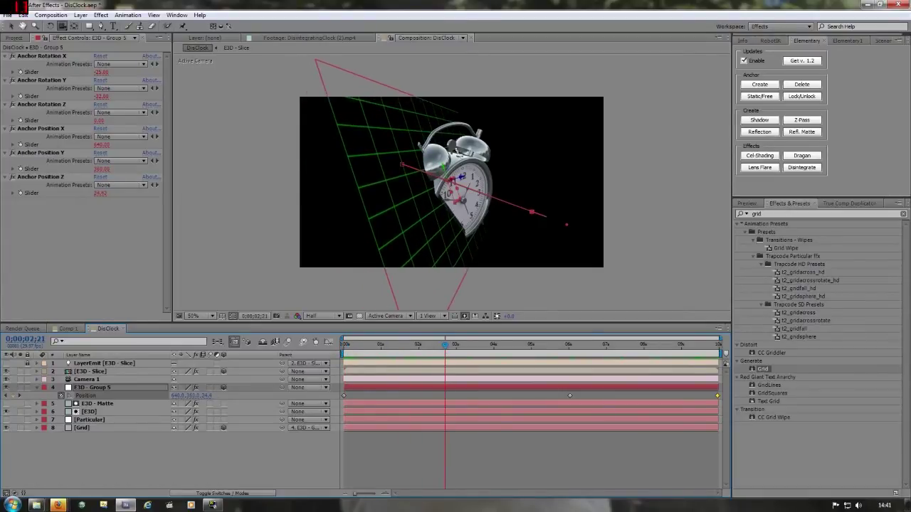
{"action": "left_click_drag", "start_coordinate": [451, 182], "coordinate": [567, 214]}
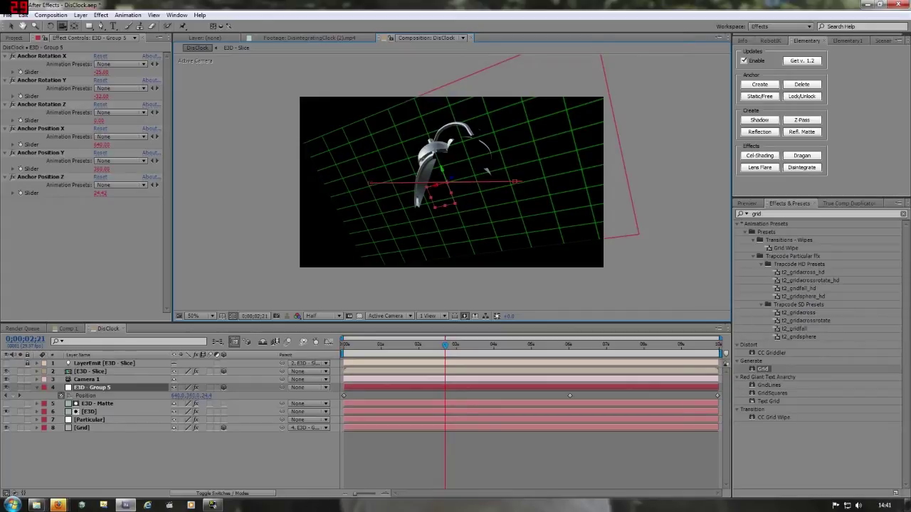
{"action": "left_click_drag", "start_coordinate": [467, 130], "coordinate": [527, 150]}
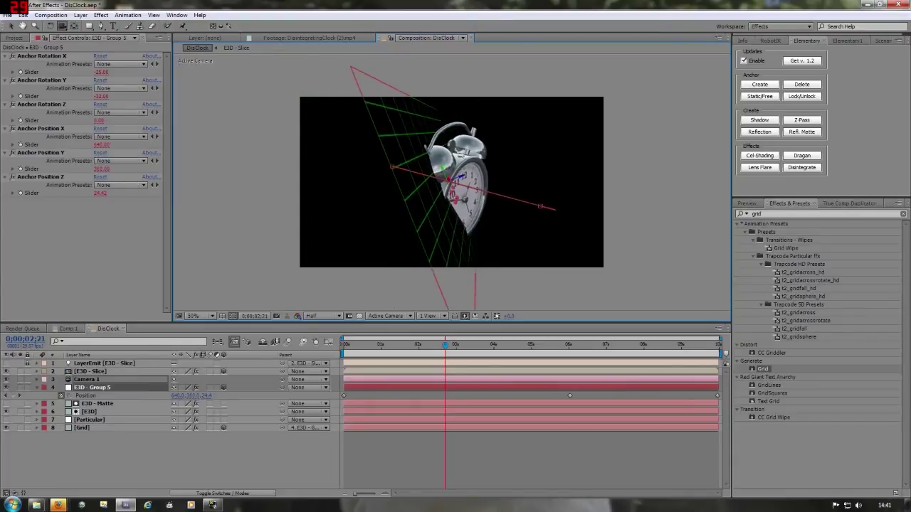
{"action": "left_click_drag", "start_coordinate": [409, 136], "coordinate": [395, 137]}
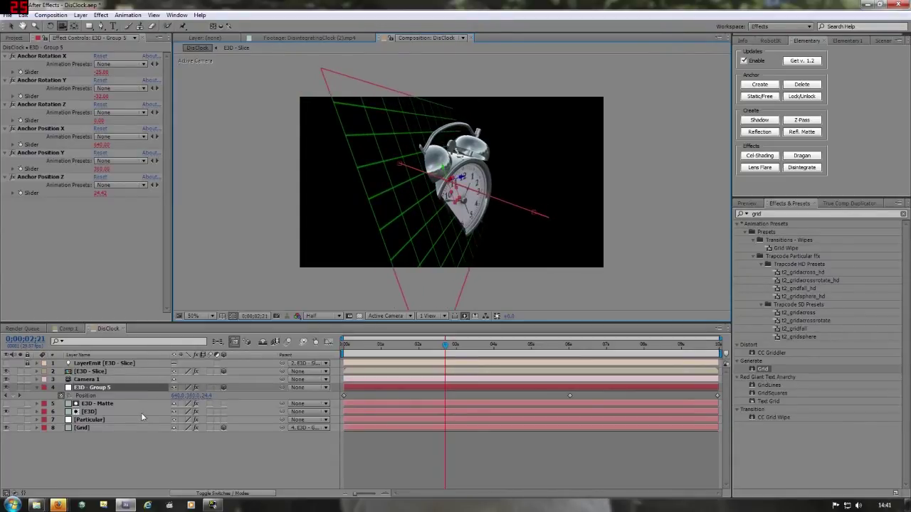
Step: Preview the clock's disintegration with the Particular layer visible against the transparency grid
{"action": "left_click", "coordinate": [84, 421]}
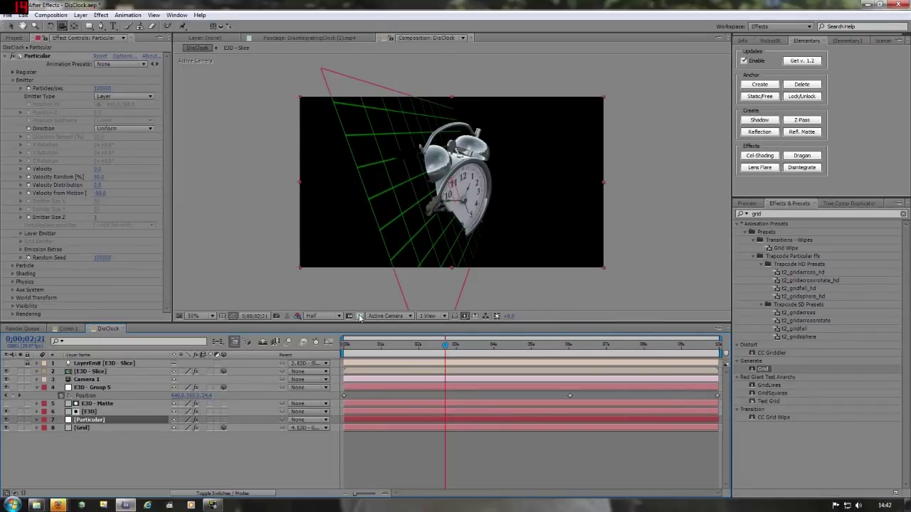
{"action": "left_click", "coordinate": [359, 316]}
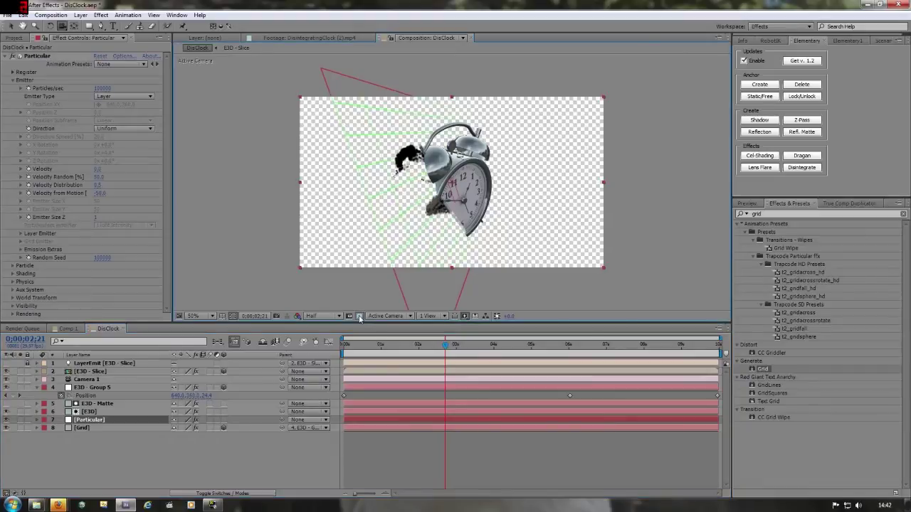
{"action": "key", "text": "KP_0"}
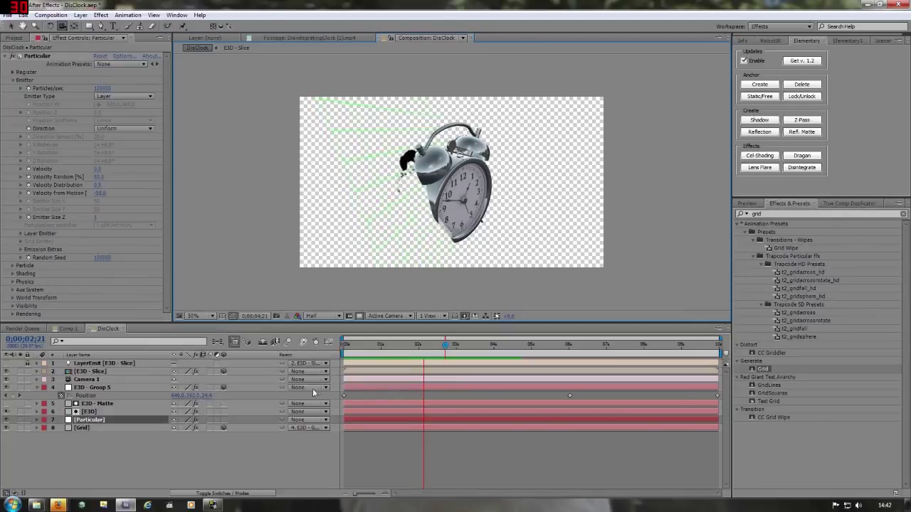
{"action": "key", "text": "space"}
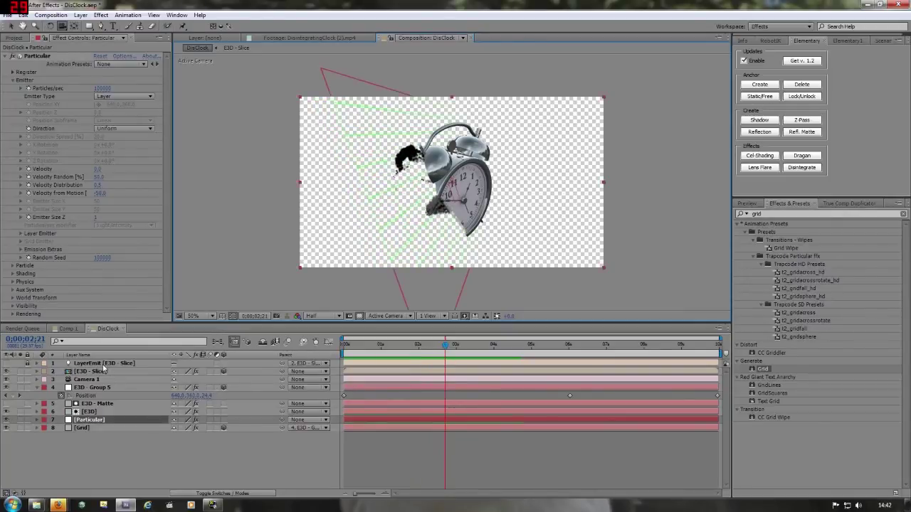
Step: Hide the Particular and E3D layers and set the E3D - Slice layer's opacity to 100%
{"action": "left_click", "coordinate": [91, 372]}
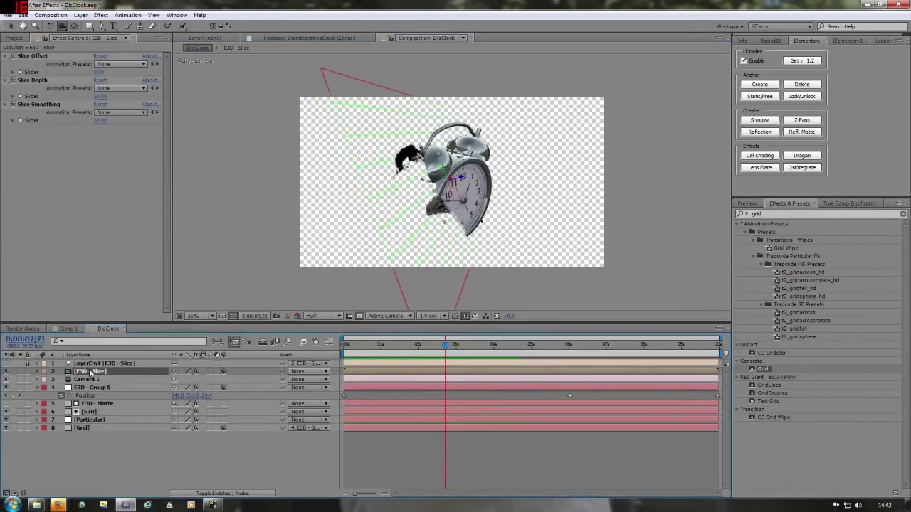
{"action": "left_click", "coordinate": [7, 419]}
{"action": "left_click", "coordinate": [7, 411]}
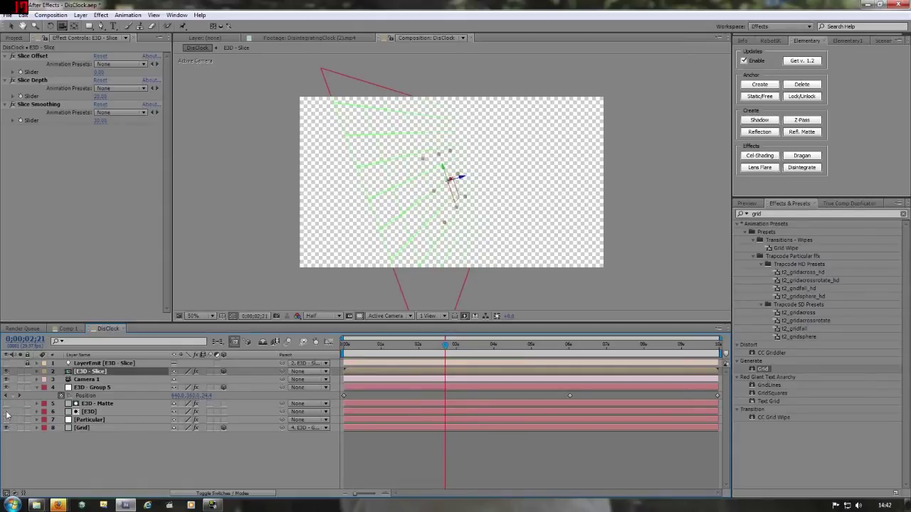
{"action": "key", "text": "t"}
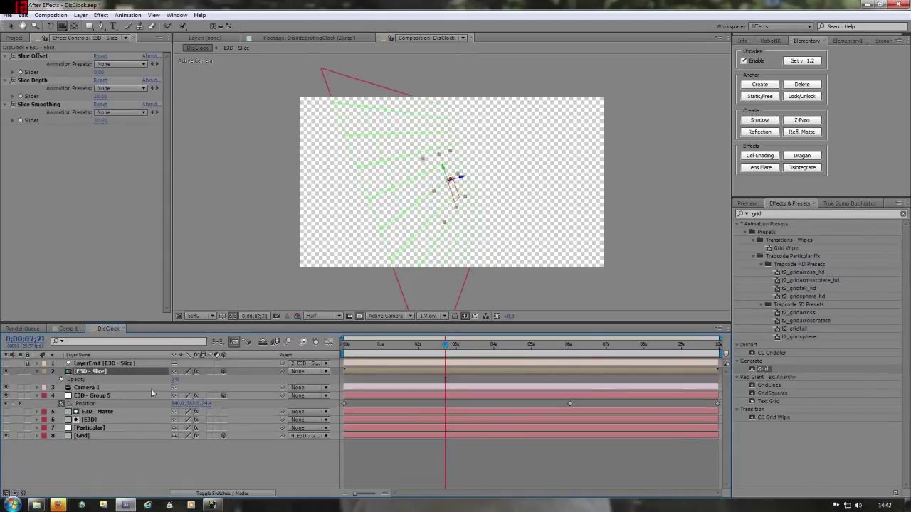
{"action": "left_click_drag", "start_coordinate": [175, 379], "coordinate": [346, 382]}
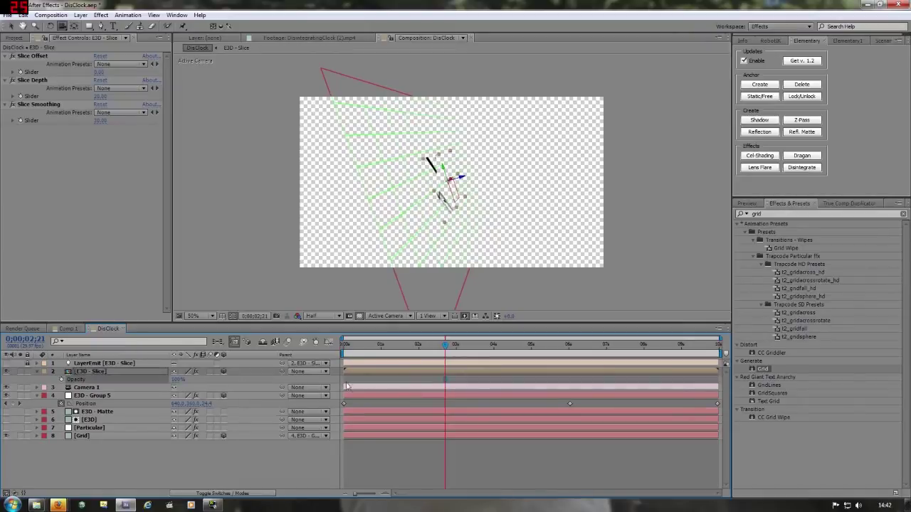
Step: Turn off the transparency grid, hide the Grid layer and examine the isolated slice at different times
{"action": "left_click_drag", "start_coordinate": [445, 347], "coordinate": [494, 346]}
{"action": "left_click", "coordinate": [359, 316]}
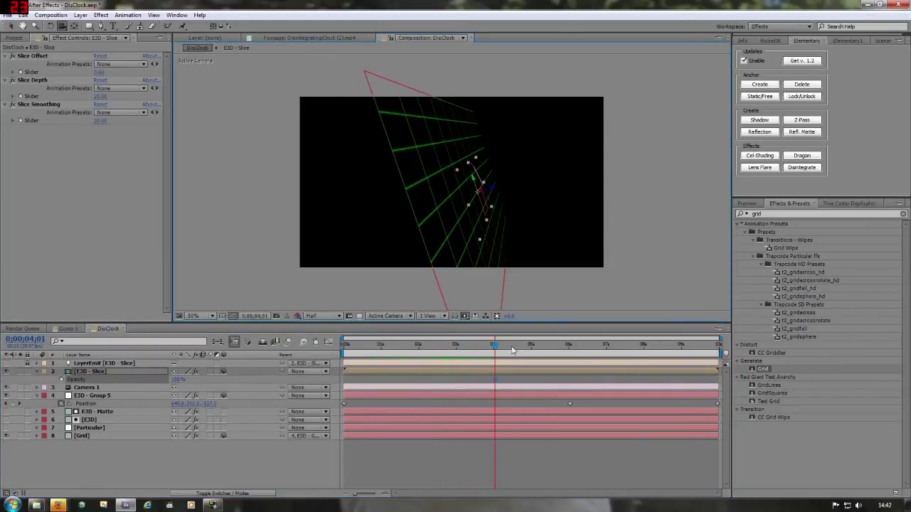
{"action": "left_click_drag", "start_coordinate": [495, 346], "coordinate": [399, 349]}
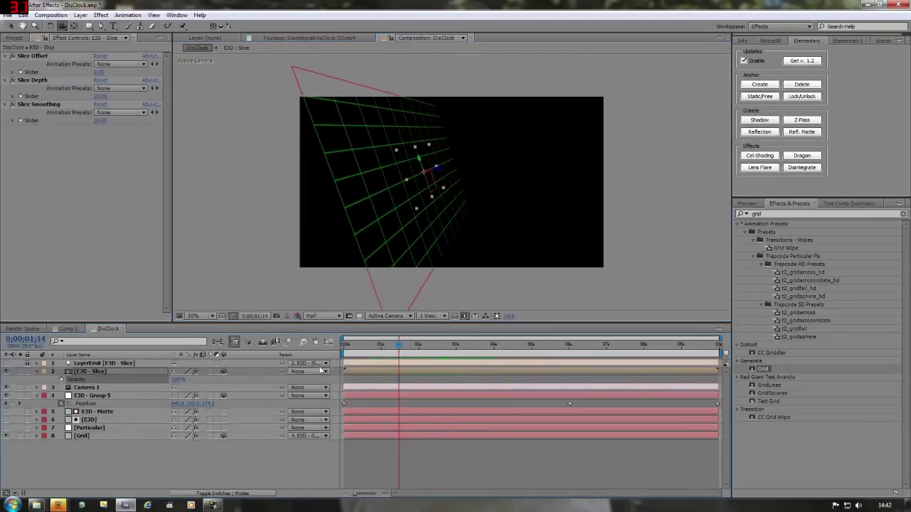
{"action": "left_click", "coordinate": [5, 436]}
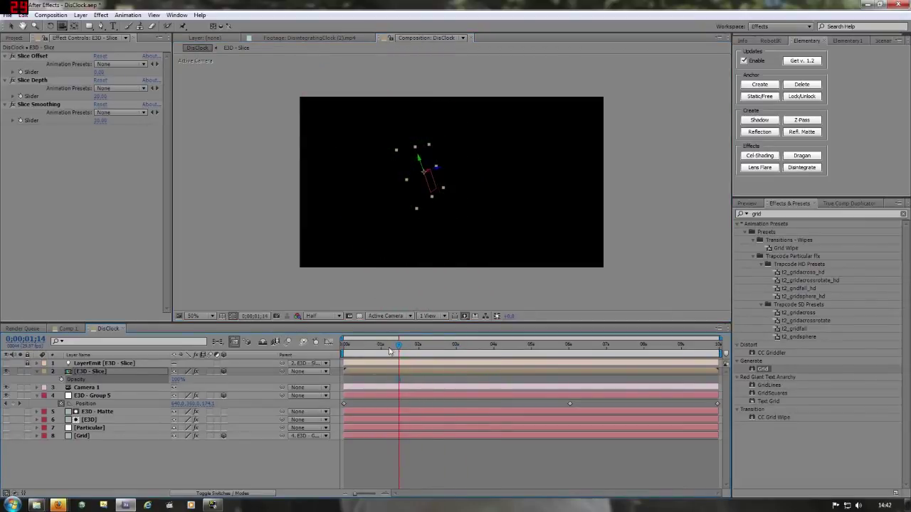
{"action": "left_click_drag", "start_coordinate": [399, 348], "coordinate": [436, 347]}
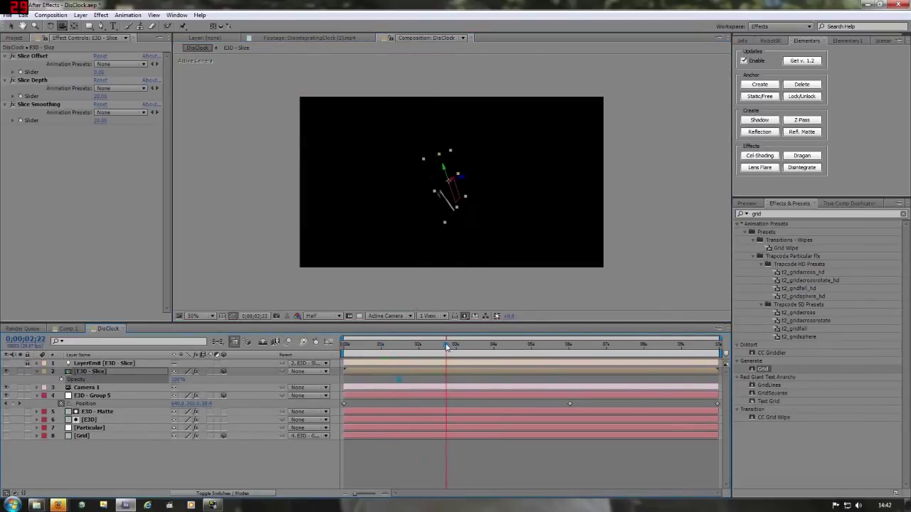
{"action": "mouse_move", "coordinate": [447, 346]}
{"action": "left_mouse_down"}
{"action": "mouse_move", "coordinate": [525, 345]}
{"action": "mouse_move", "coordinate": [443, 346]}
{"action": "left_mouse_up"}
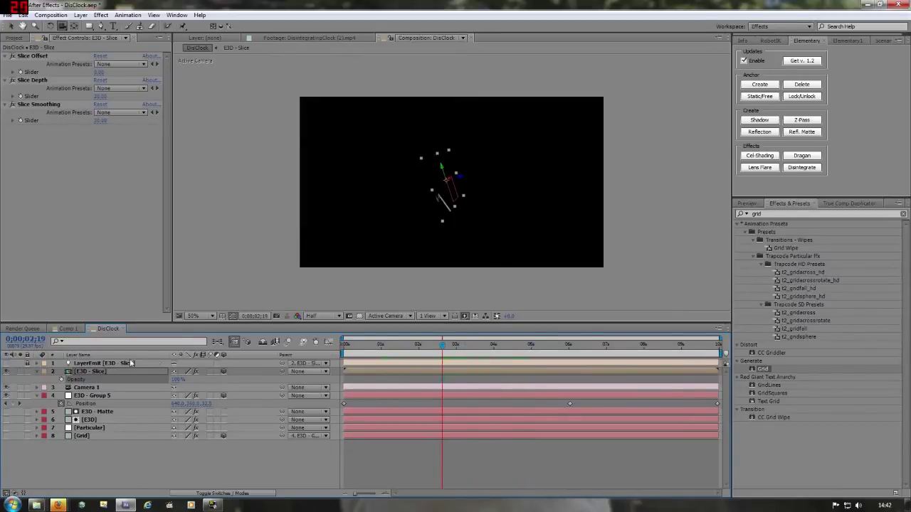
Step: Open the E3D - Slice precomp in a second, locked viewer beside the DisClock composition
{"action": "double_click", "coordinate": [90, 370]}
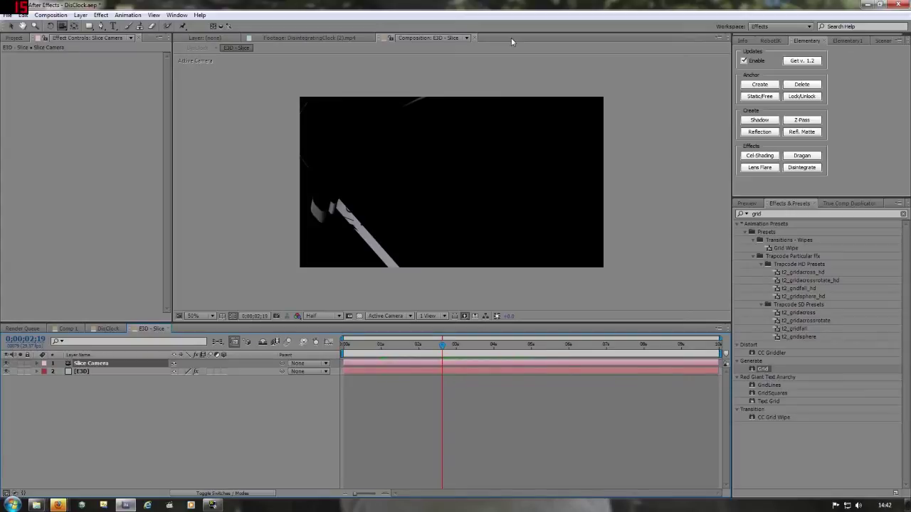
{"action": "left_click", "coordinate": [417, 39]}
{"action": "left_click", "coordinate": [416, 53]}
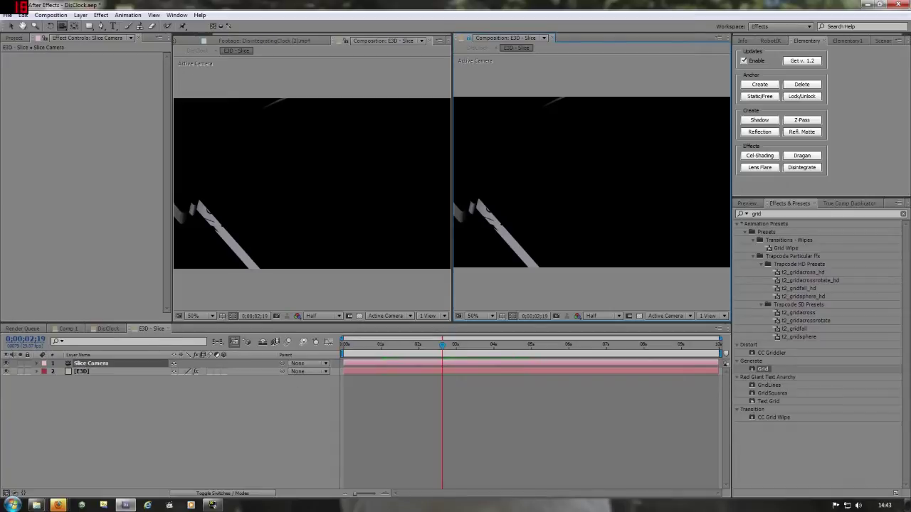
{"action": "left_click", "coordinate": [111, 329]}
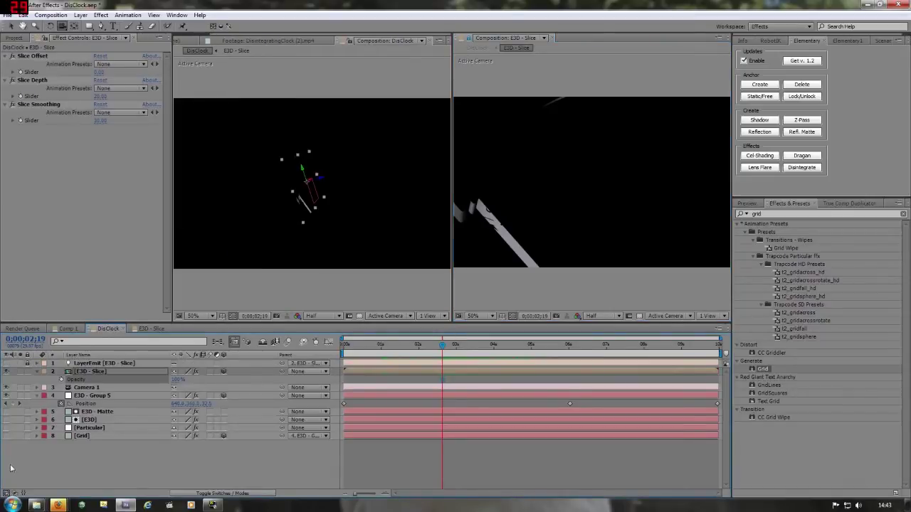
Step: Hide the E3D - Slice layer, show the E3D layer and compare the cut clock with its slice around 0;00;02;22
{"action": "left_click", "coordinate": [6, 371]}
{"action": "left_click", "coordinate": [6, 420]}
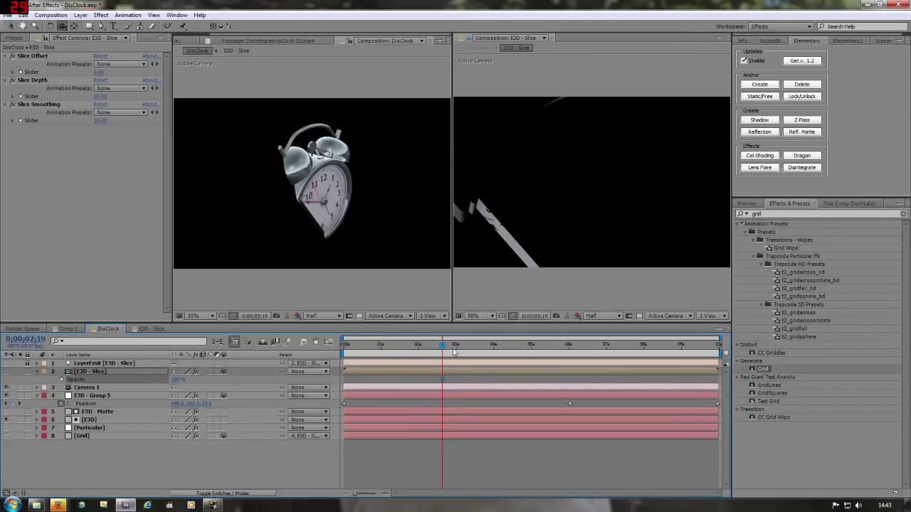
{"action": "left_click_drag", "start_coordinate": [450, 353], "coordinate": [491, 354]}
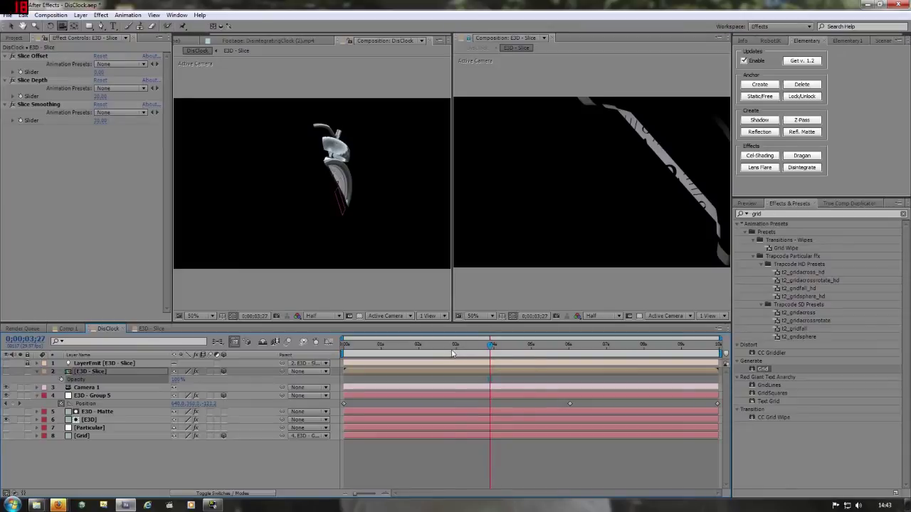
{"action": "left_click", "coordinate": [447, 350]}
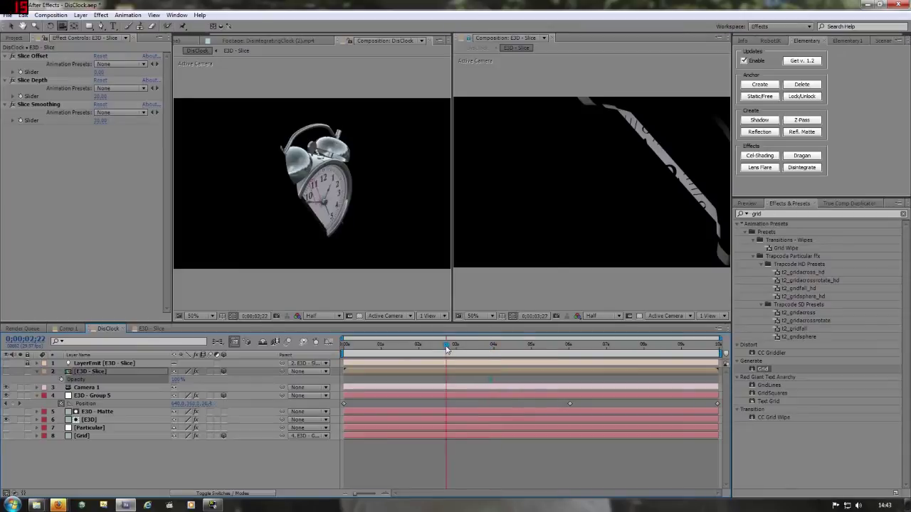
Step: Try Slice Smoothing values of 20 and 10 on the E3D - Slice layer
{"action": "left_click", "coordinate": [30, 108]}
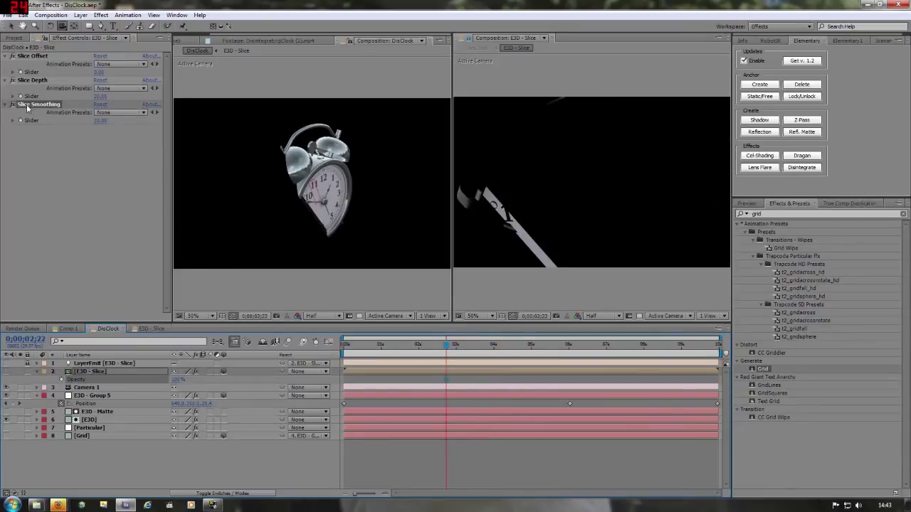
{"action": "left_click", "coordinate": [100, 121]}
{"action": "type", "text": "20"}
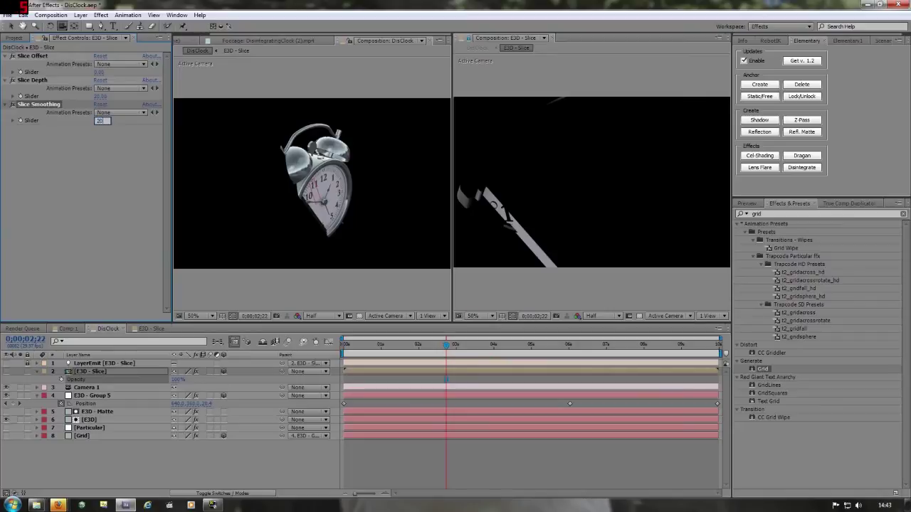
{"action": "key", "text": "Return"}
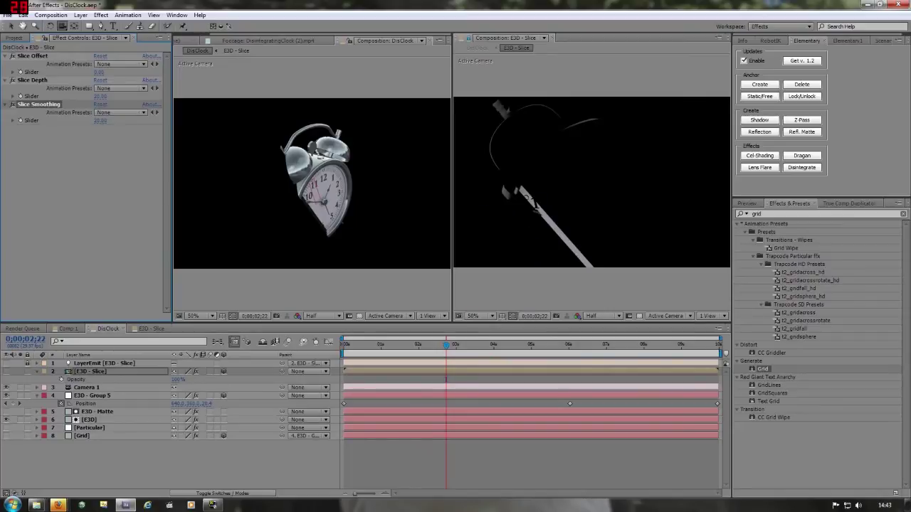
{"action": "left_click", "coordinate": [100, 121]}
{"action": "type", "text": "10"}
{"action": "key", "text": "Return"}
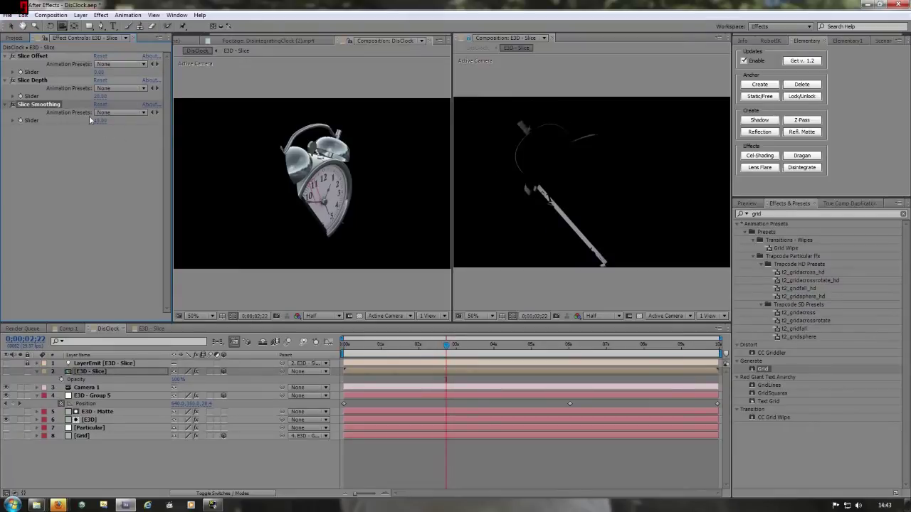
{"action": "left_click", "coordinate": [100, 120]}
{"action": "key", "text": "Return"}
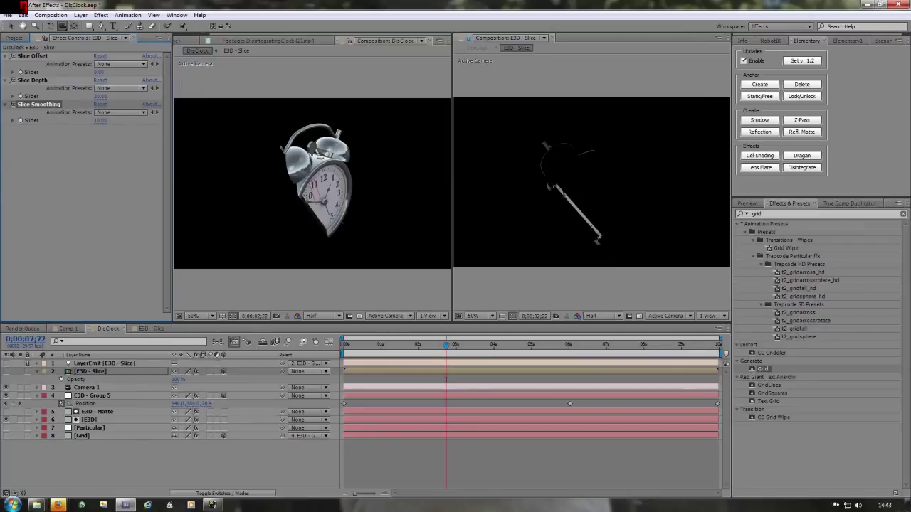
Step: Set the E3D - Slice layer's Slice Smoothing to 12
{"action": "left_click", "coordinate": [100, 121]}
{"action": "type", "text": "12"}
{"action": "key", "text": "Return"}
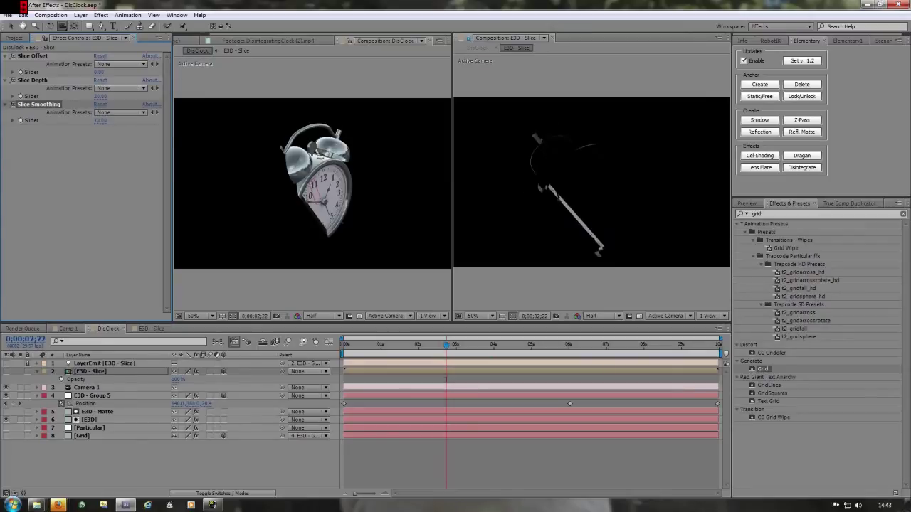
Step: Compare the cut clock with its slice at several times between 0;00;01;15 and 0;00;04;28
{"action": "left_click", "coordinate": [418, 349]}
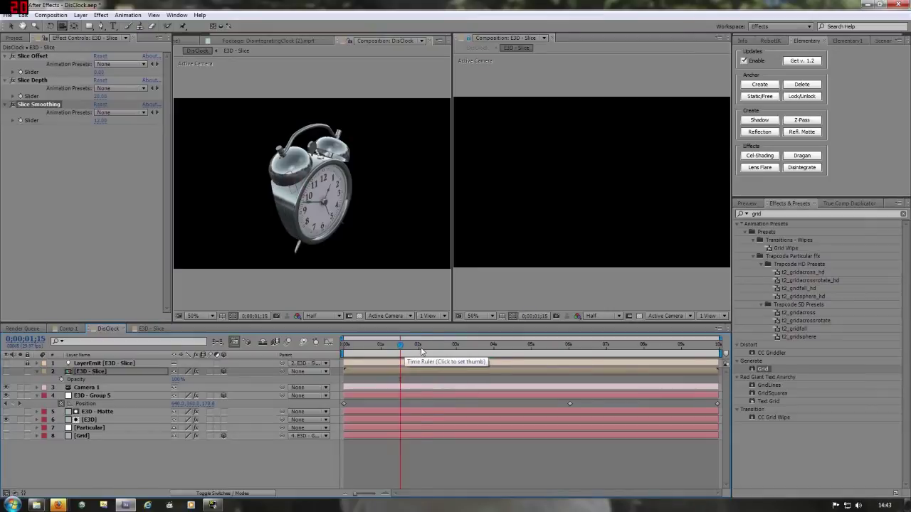
{"action": "left_click", "coordinate": [420, 348]}
{"action": "left_click", "coordinate": [436, 348]}
{"action": "left_click", "coordinate": [454, 349]}
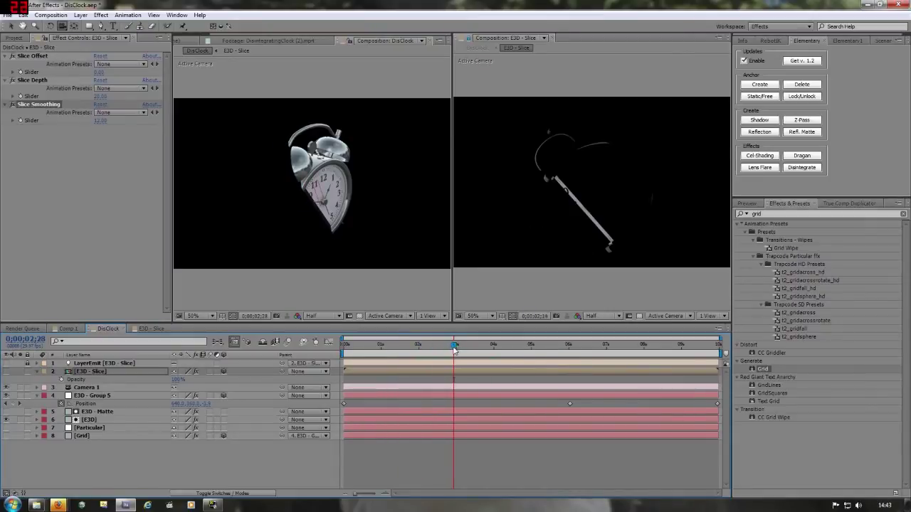
{"action": "left_click", "coordinate": [474, 349]}
{"action": "left_click", "coordinate": [498, 348]}
{"action": "left_click", "coordinate": [530, 349]}
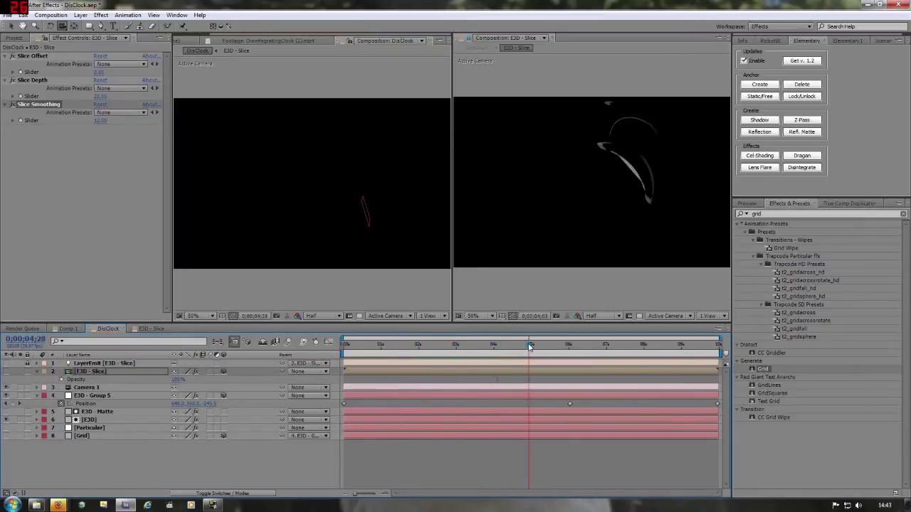
Step: Go back to 0;00;03;03, show the Particular layer and preview the clock's disintegration
{"action": "left_click_drag", "start_coordinate": [530, 349], "coordinate": [459, 365]}
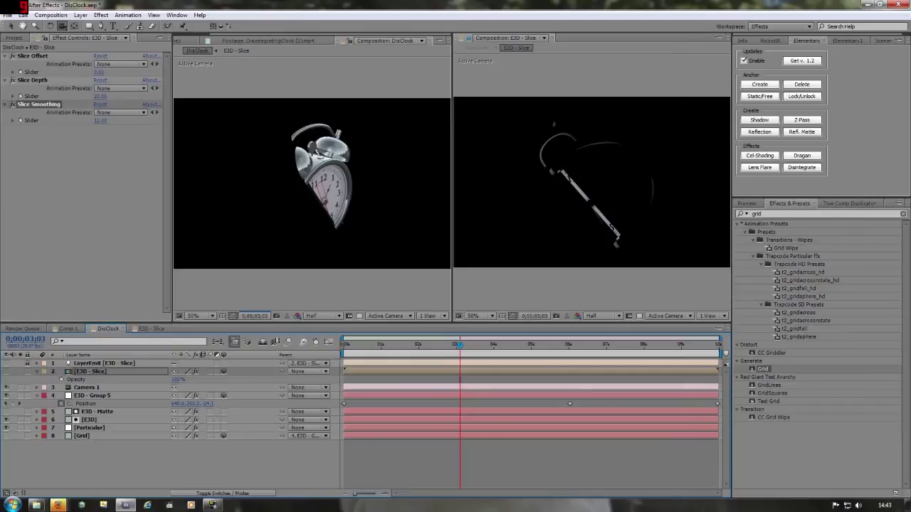
{"action": "key", "text": "KP_0"}
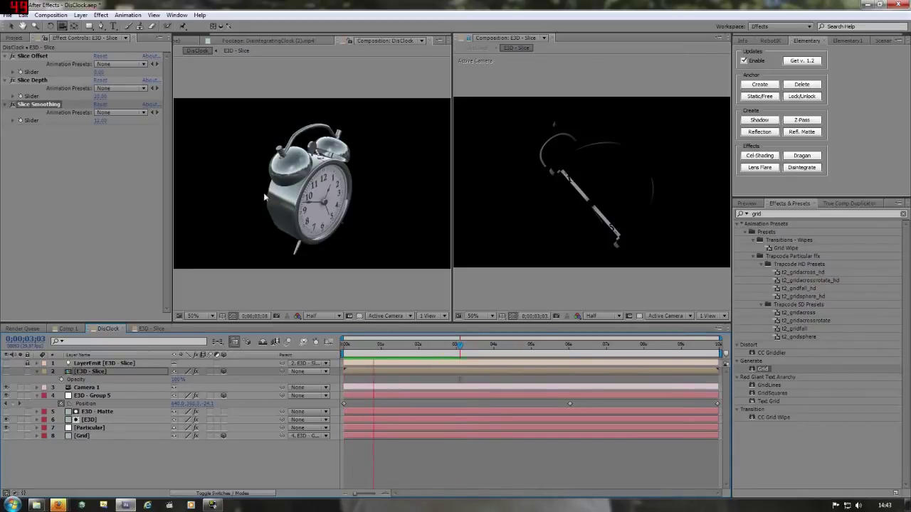
{"action": "key", "text": "space"}
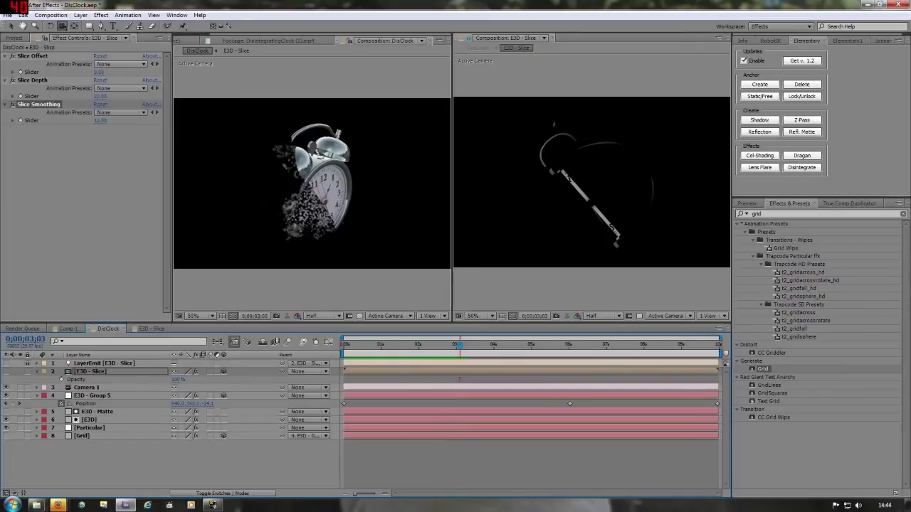
Step: Open the Element scene setup of the E3D layer in the E3D - Slice precomp and enable Draw Backfaces for the clock's main material
{"action": "double_click", "coordinate": [87, 373]}
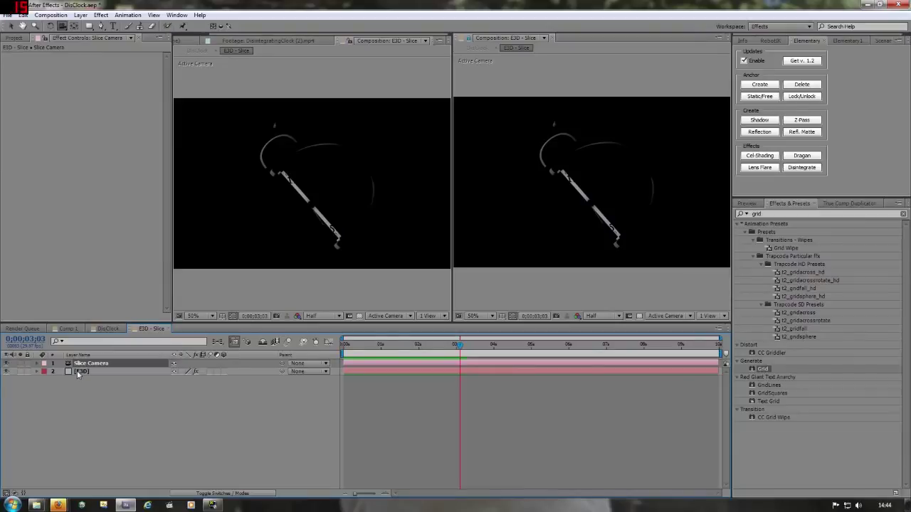
{"action": "double_click", "coordinate": [76, 373]}
{"action": "left_click", "coordinate": [42, 82]}
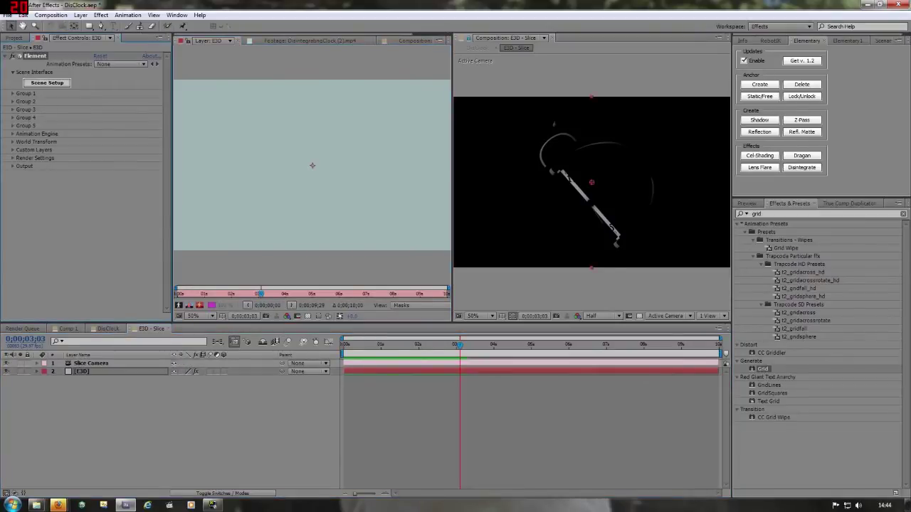
{"action": "left_click", "coordinate": [541, 258]}
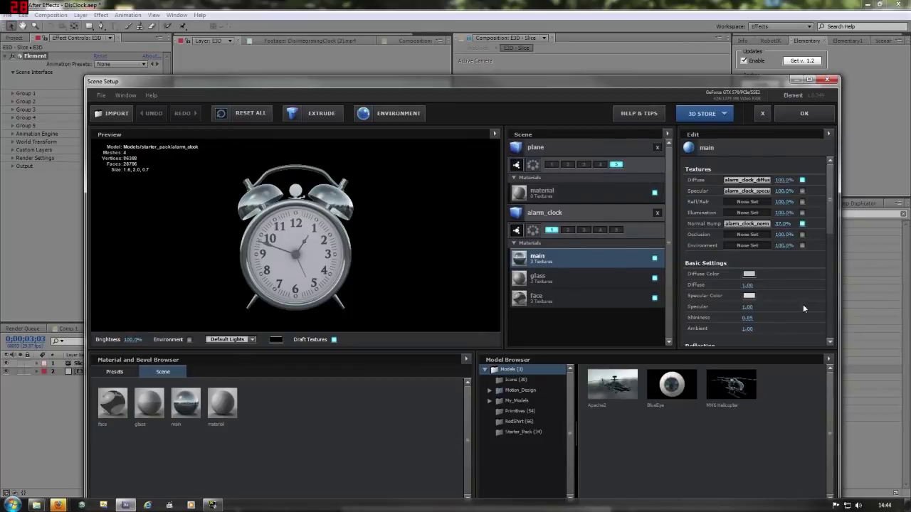
{"action": "left_click_drag", "start_coordinate": [831, 216], "coordinate": [833, 334]}
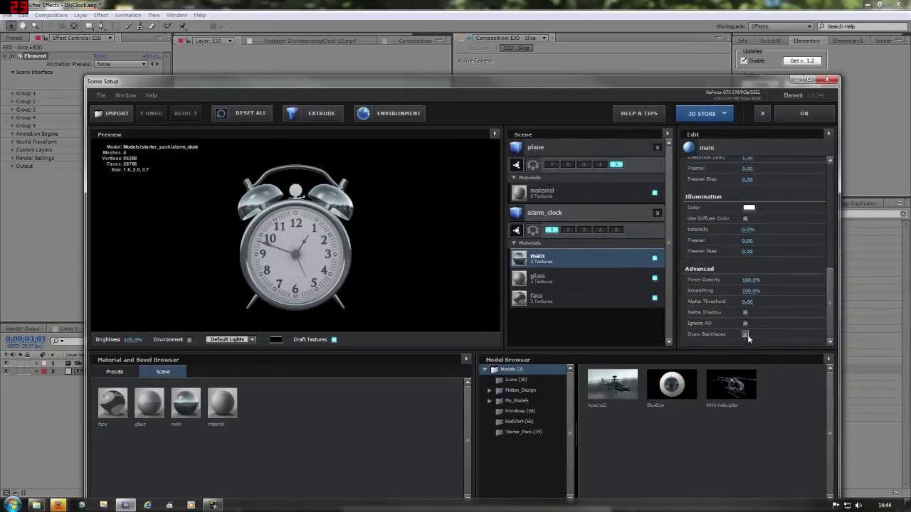
{"action": "left_click", "coordinate": [745, 333]}
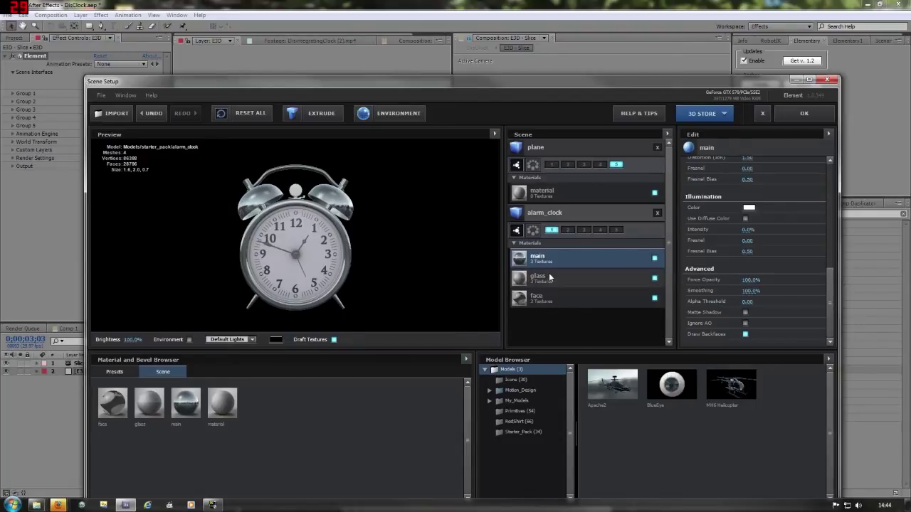
Step: Disable the clock's glass material, enable Draw Backfaces for the face material and accept the scene
{"action": "left_click", "coordinate": [614, 277]}
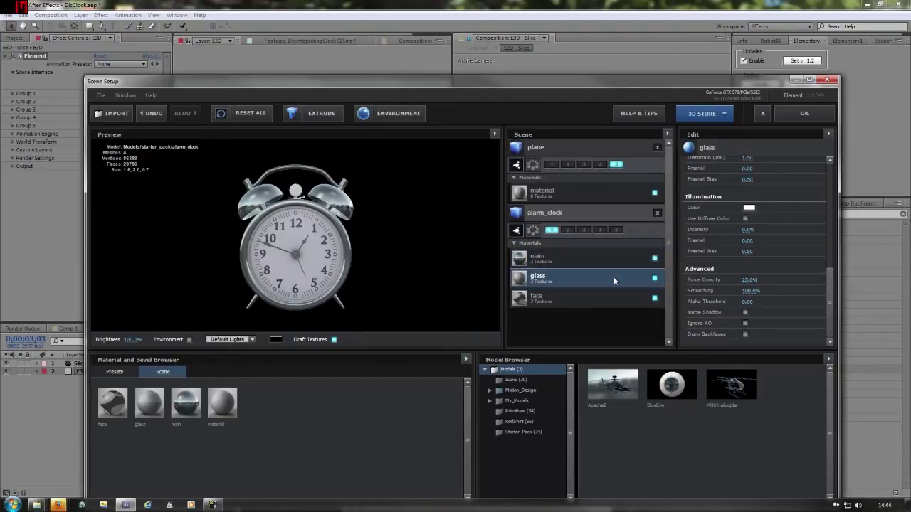
{"action": "left_click", "coordinate": [655, 278]}
{"action": "left_click", "coordinate": [584, 303]}
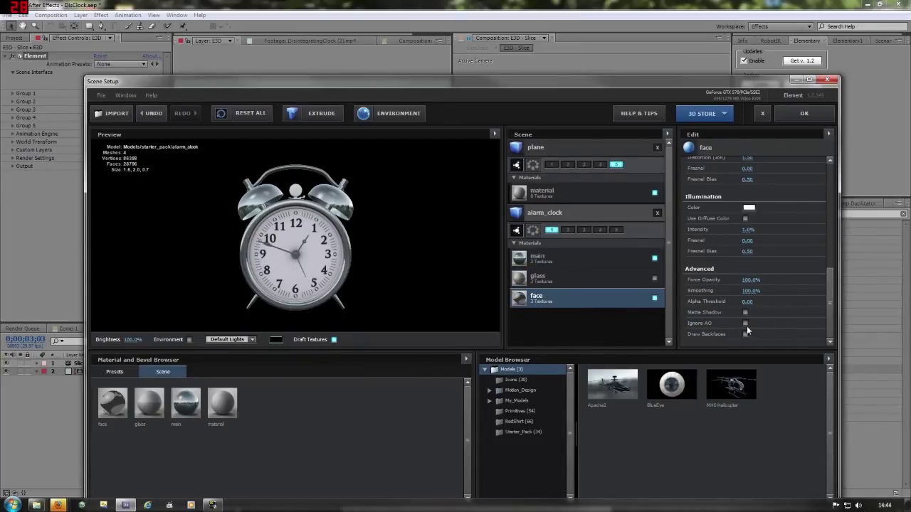
{"action": "left_click", "coordinate": [819, 114]}
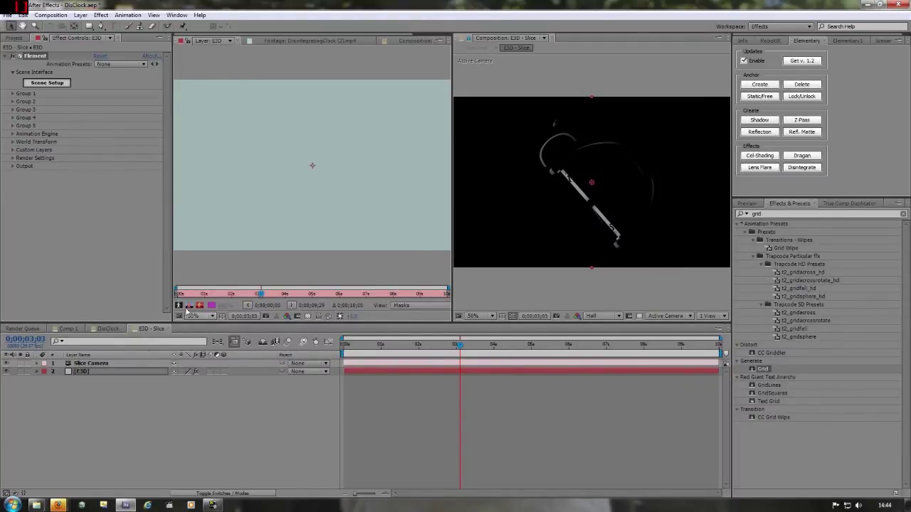
Step: Return to the DisClock composition, preview the particles and inspect the Particular emitter settings at 0;00;01;24
{"action": "left_click", "coordinate": [109, 328]}
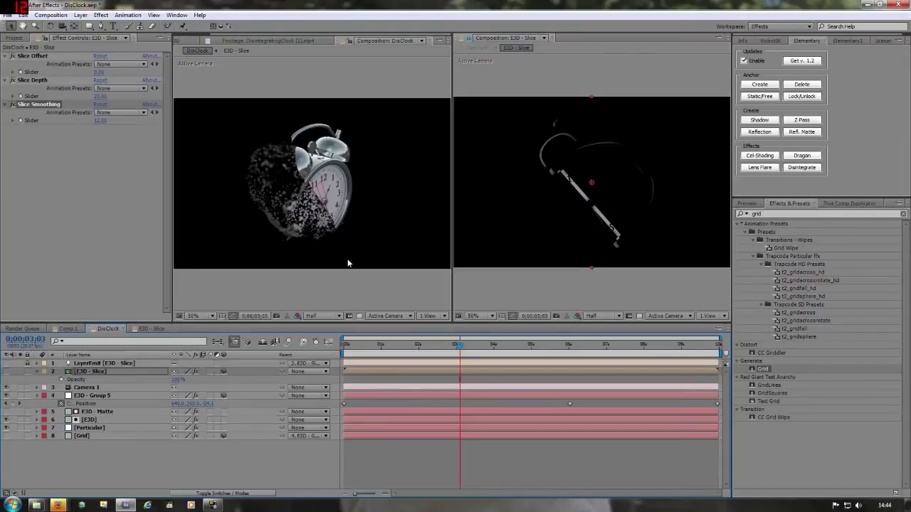
{"action": "key", "text": "KP_0"}
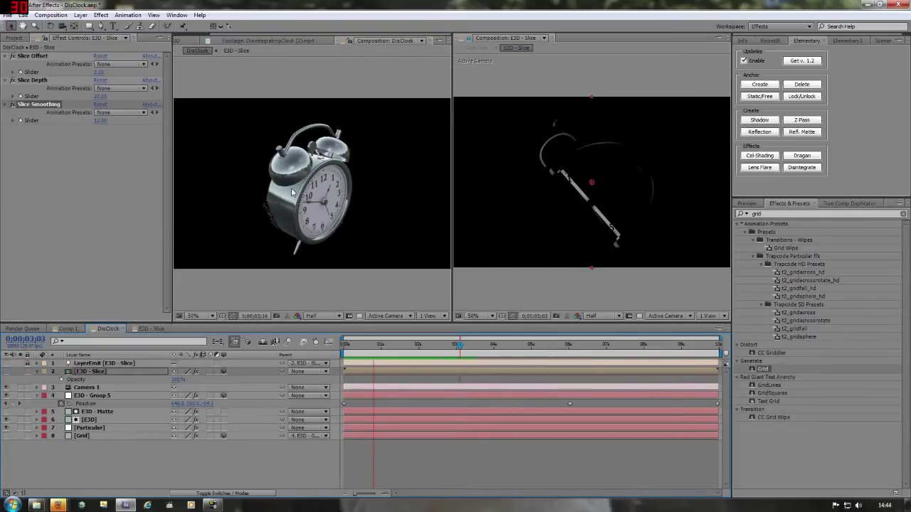
{"action": "left_click", "coordinate": [84, 427]}
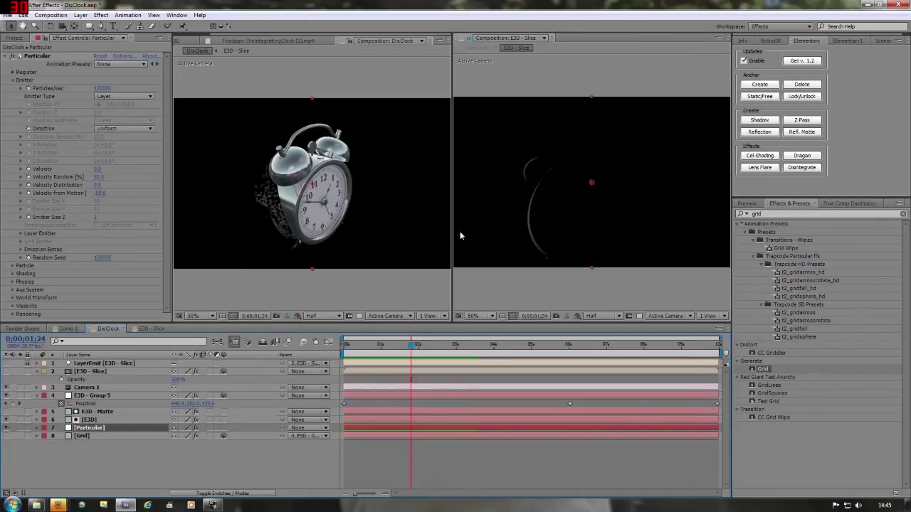
Step: Set the E3D - Slice layer's Slice Depth to 50 and preview the disintegration
{"action": "left_click", "coordinate": [94, 371]}
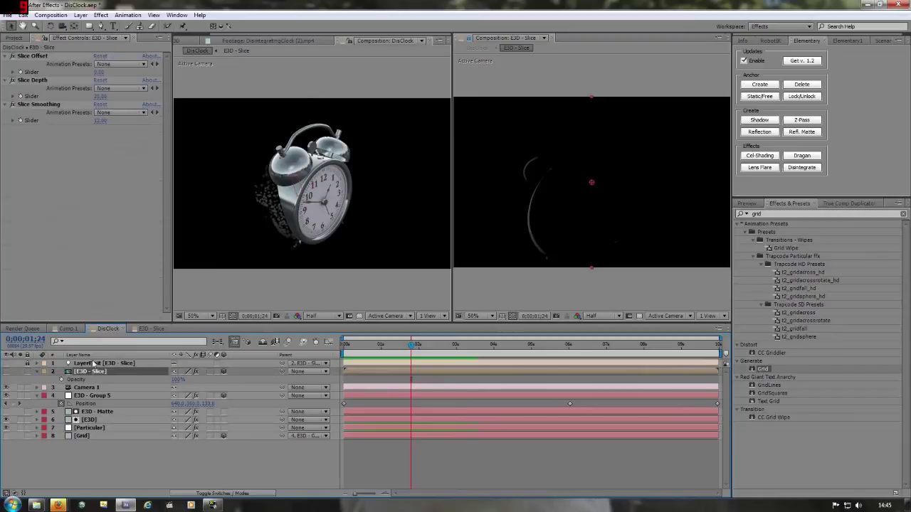
{"action": "left_click", "coordinate": [100, 96]}
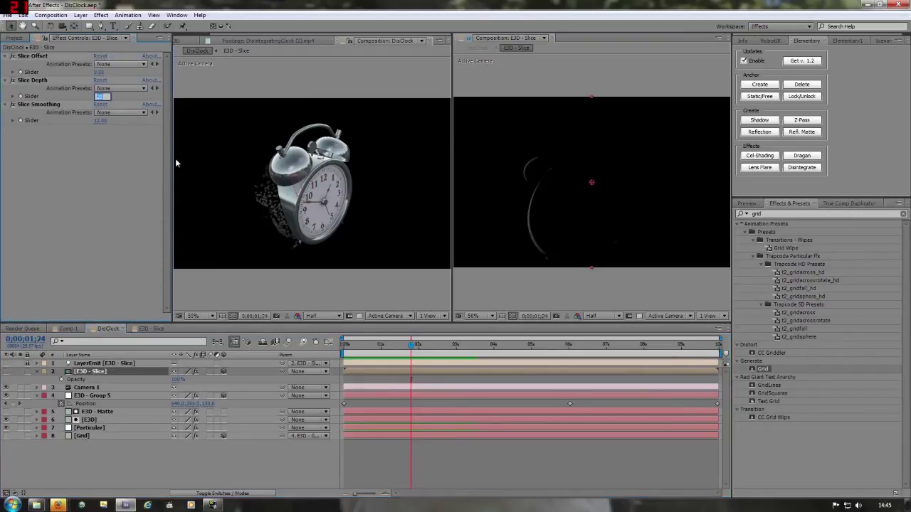
{"action": "type", "text": "32"}
{"action": "key", "text": "Return"}
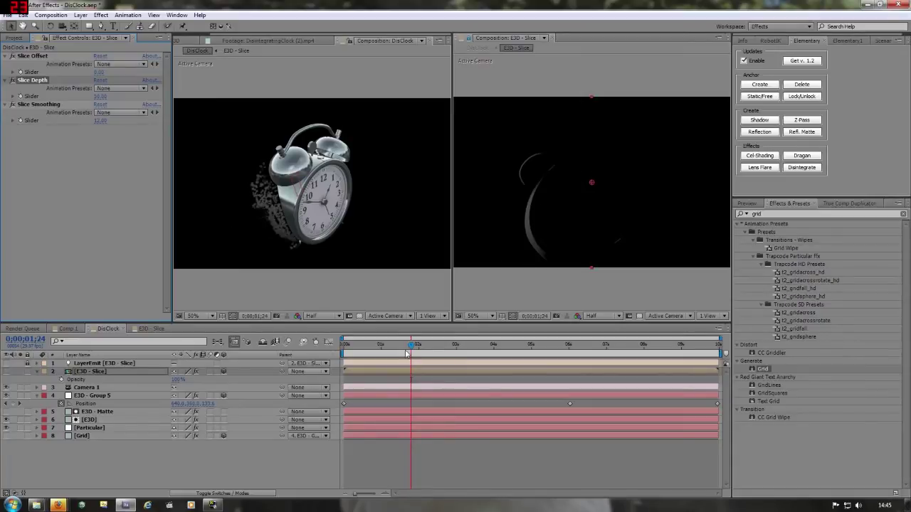
{"action": "key", "text": "KP_0"}
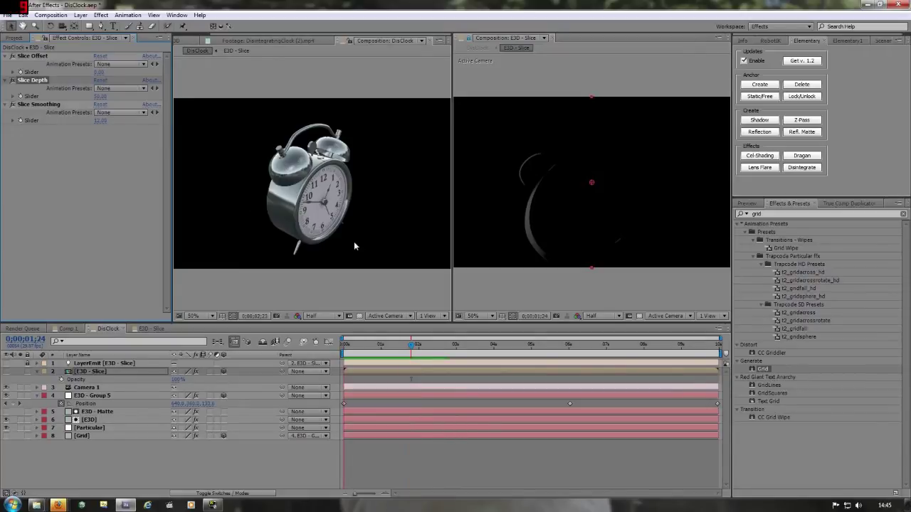
{"action": "key", "text": "space"}
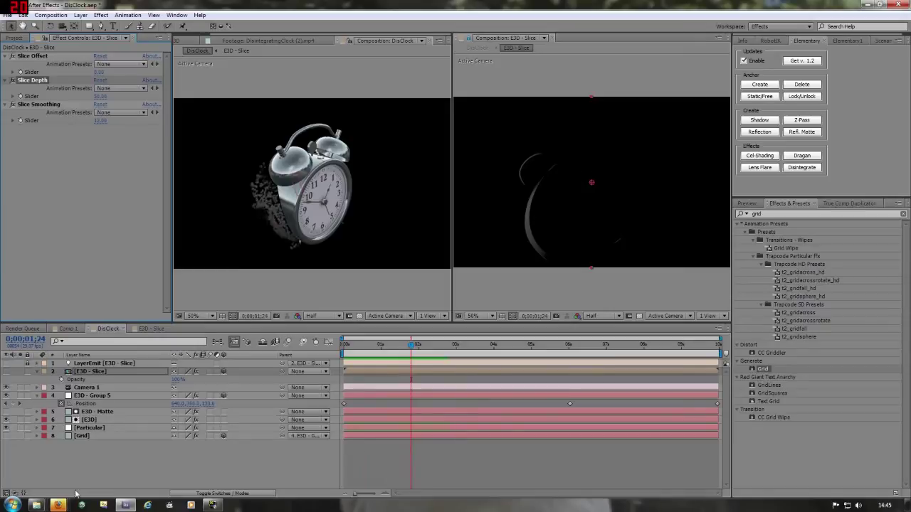
Step: Set the Particular emitter's Particles/sec to 1000000 and preview the denser disintegration
{"action": "left_click", "coordinate": [85, 429]}
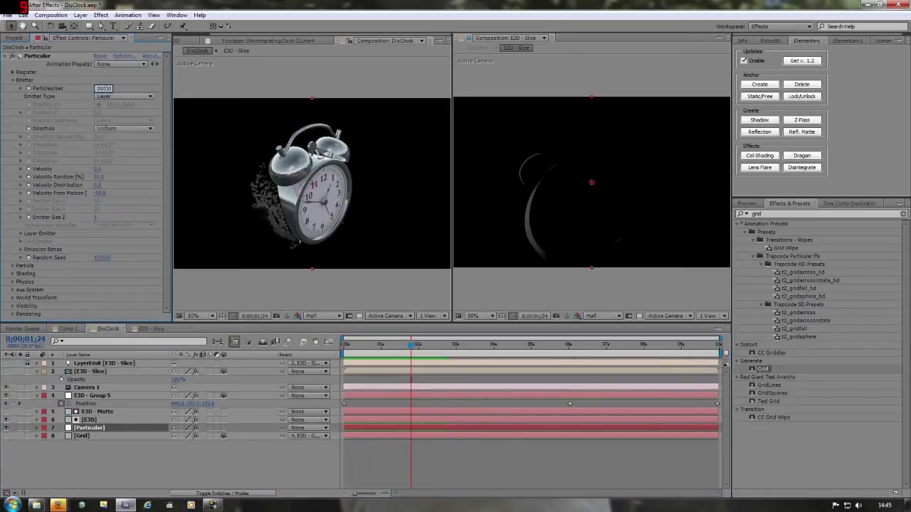
{"action": "key", "text": "Return"}
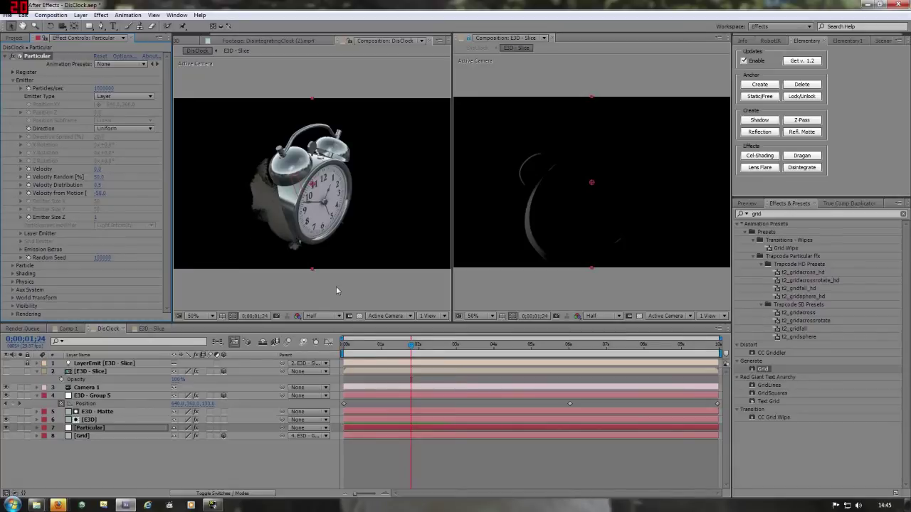
{"action": "key", "text": "KP_0"}
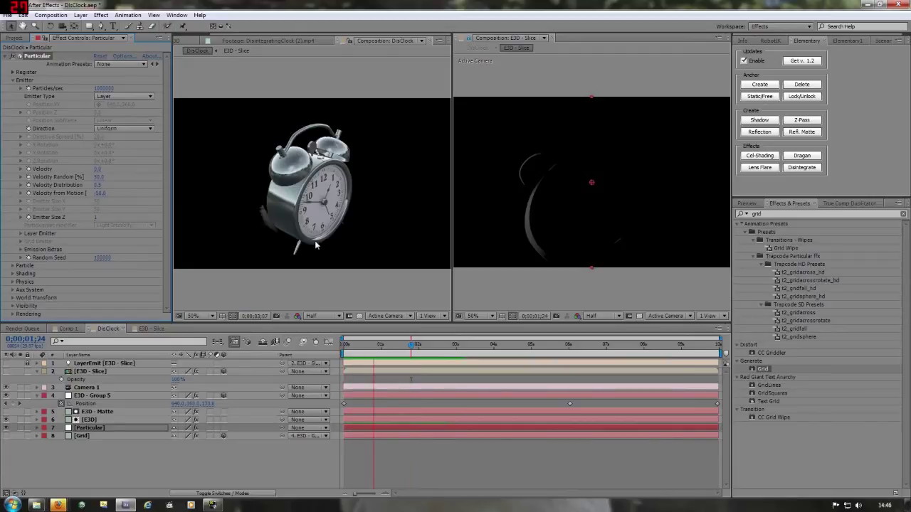
{"action": "key", "text": "space"}
Step: Hide the Particular layer and set a position keyframe for Camera 1 at 0;00;00;00
{"action": "left_click", "coordinate": [6, 428]}
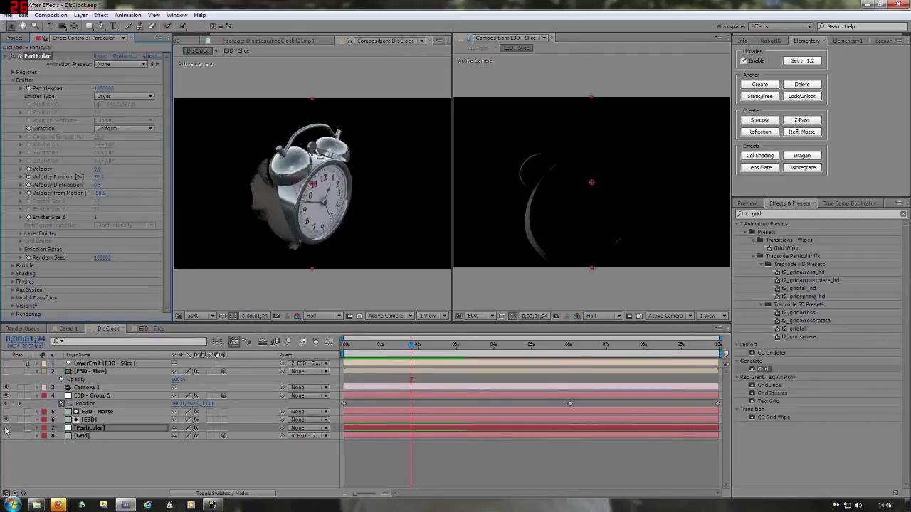
{"action": "left_click_drag", "start_coordinate": [411, 346], "coordinate": [332, 350]}
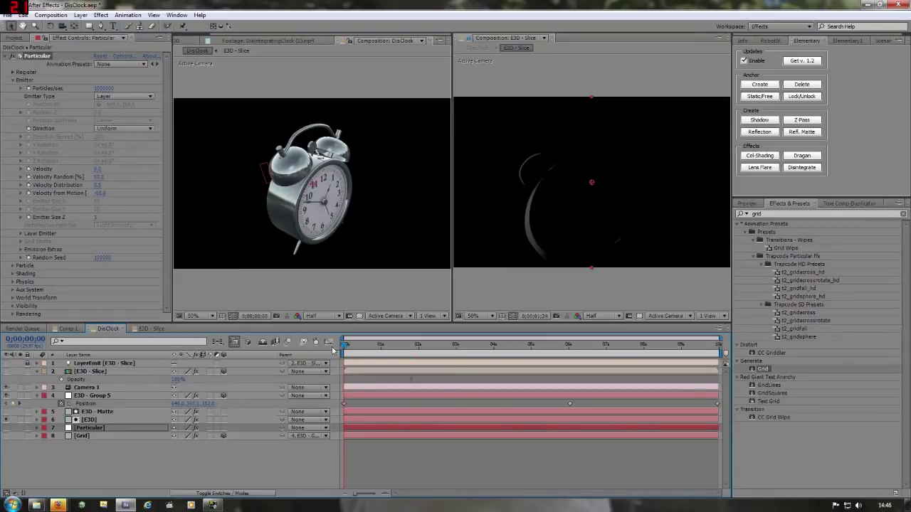
{"action": "left_click", "coordinate": [92, 390]}
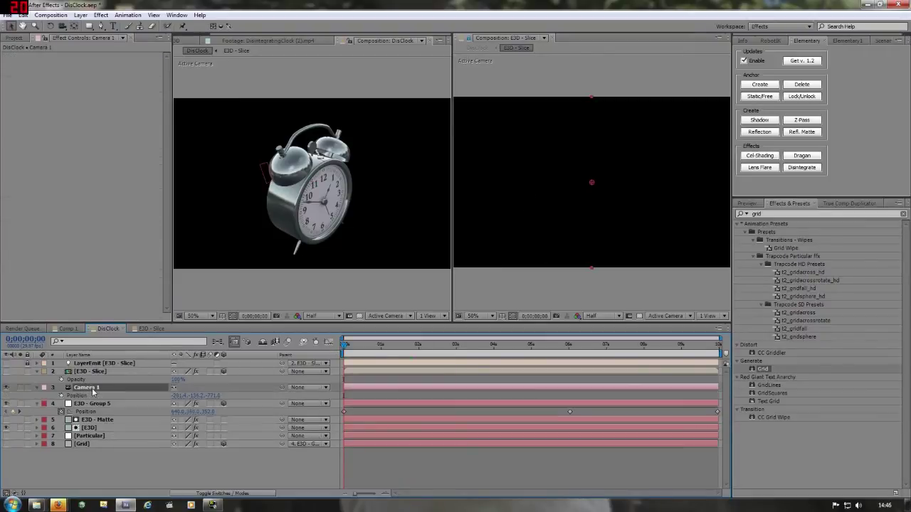
{"action": "left_click", "coordinate": [61, 395]}
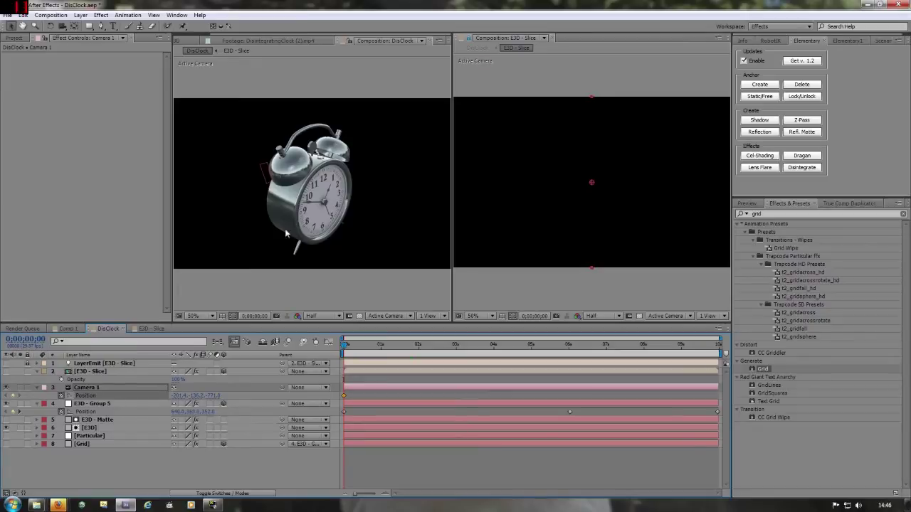
Step: Animate Camera 1's position by orbiting behind the clock at 0;00;00;00 and around to its face at 0;00;02;04
{"action": "key", "text": "p"}
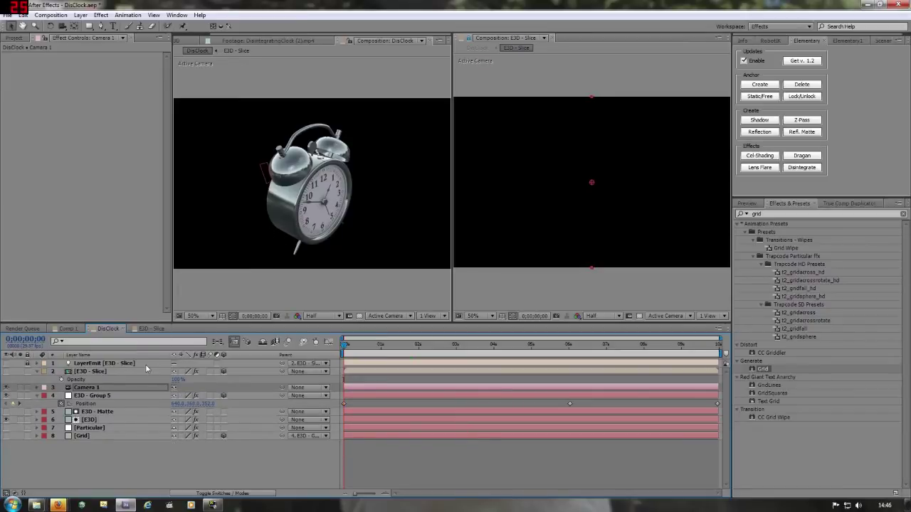
{"action": "key", "text": "alt+shift+p"}
{"action": "key", "text": "c"}
{"action": "left_click_drag", "start_coordinate": [271, 213], "coordinate": [386, 179]}
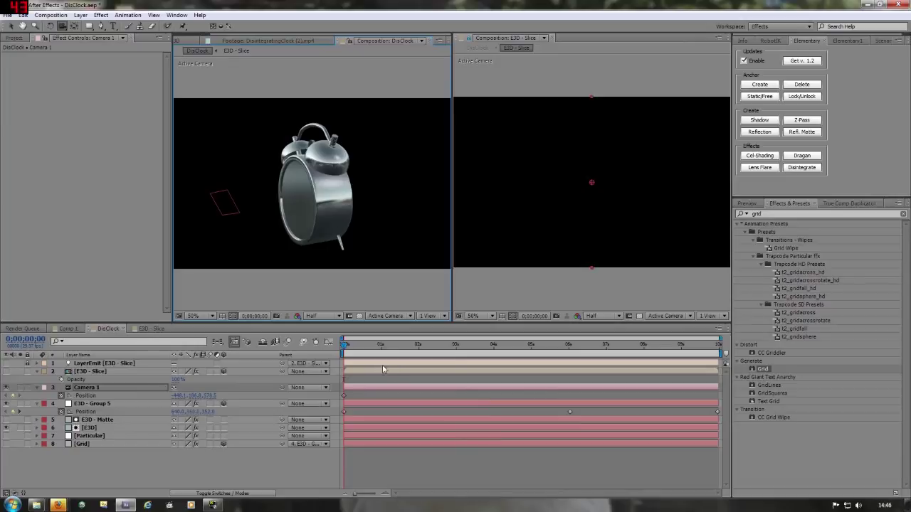
{"action": "left_click_drag", "start_coordinate": [345, 347], "coordinate": [424, 350]}
{"action": "left_click_drag", "start_coordinate": [370, 199], "coordinate": [295, 208]}
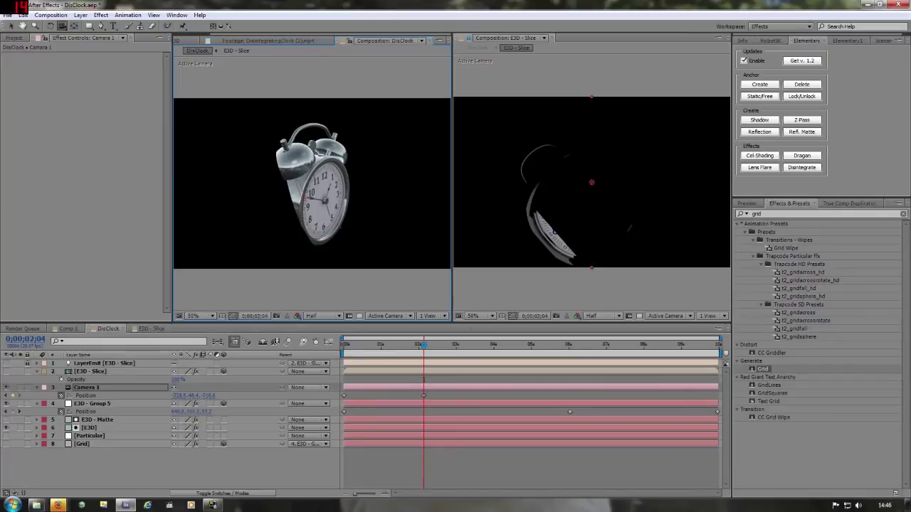
Step: Orbit Camera 1 further at 0;00;03;19 and move the resulting position keyframe to the composition's end
{"action": "left_click_drag", "start_coordinate": [425, 346], "coordinate": [482, 364]}
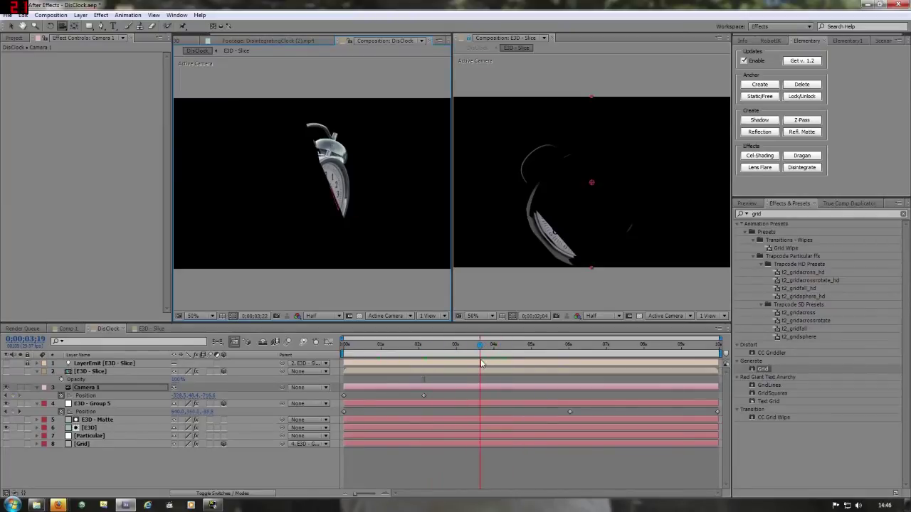
{"action": "left_click_drag", "start_coordinate": [355, 199], "coordinate": [292, 205]}
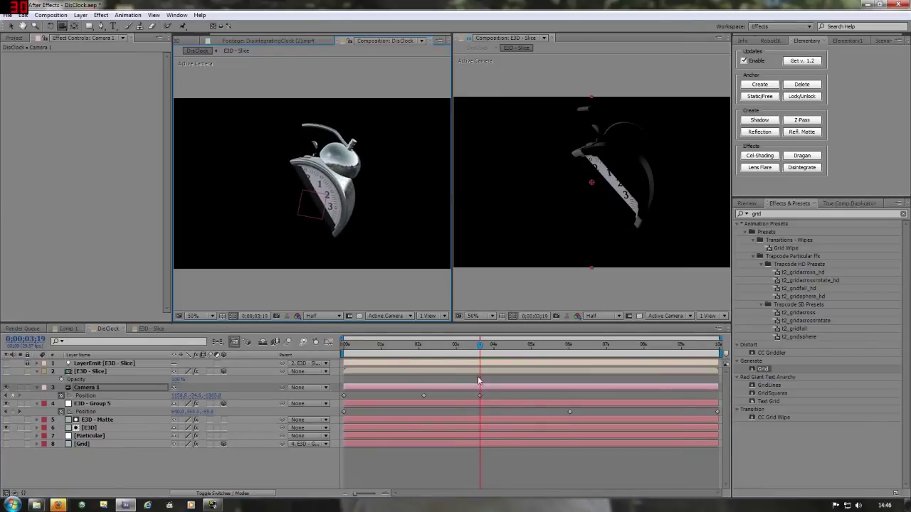
{"action": "left_click_drag", "start_coordinate": [480, 395], "coordinate": [718, 396]}
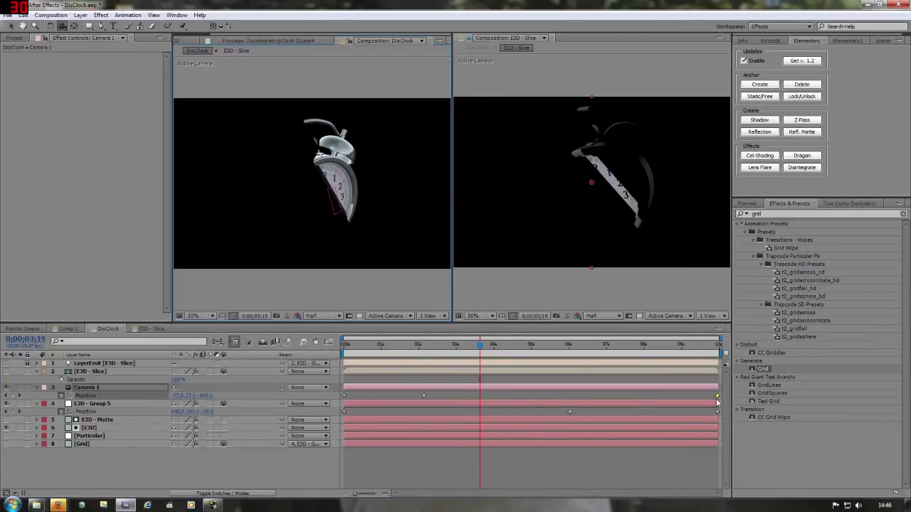
Step: Show the Particular layer and preview the camera animation from the beginning
{"action": "key", "text": "Home"}
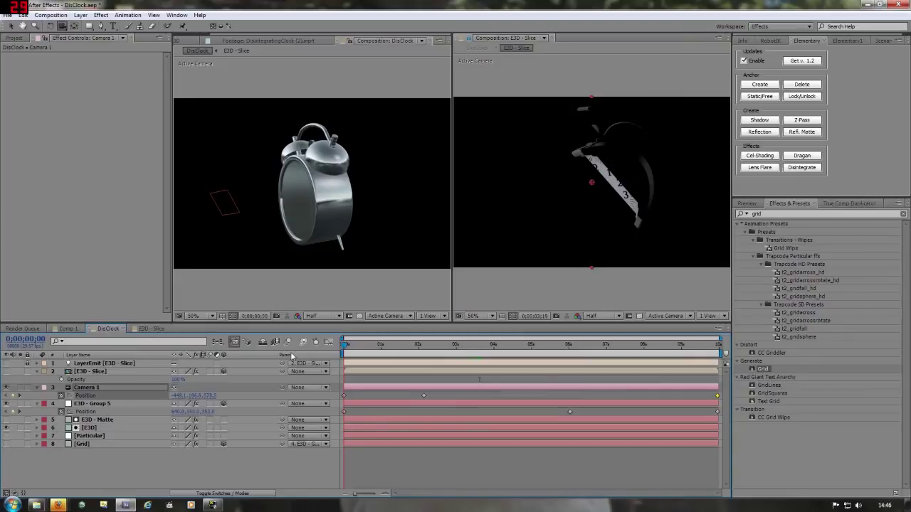
{"action": "mouse_move", "coordinate": [344, 355]}
{"action": "left_mouse_down"}
{"action": "mouse_move", "coordinate": [697, 356]}
{"action": "mouse_move", "coordinate": [343, 355]}
{"action": "left_mouse_up"}
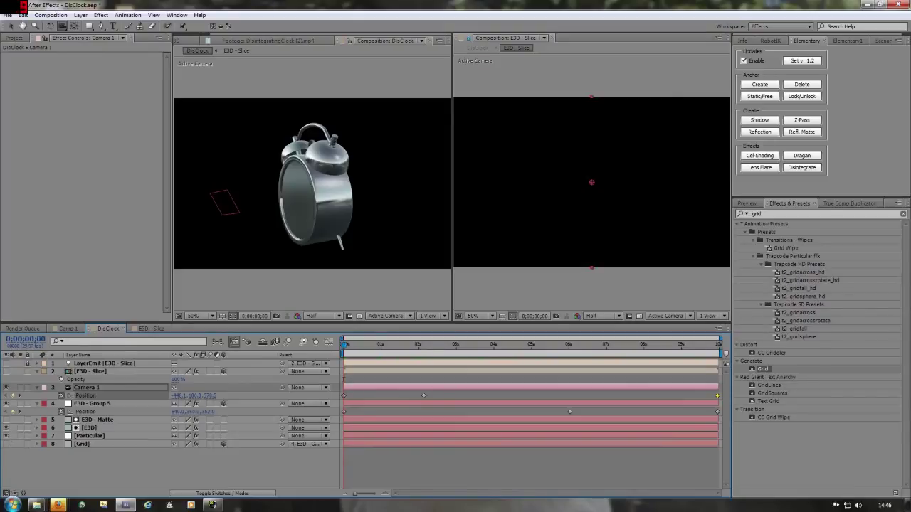
{"action": "key", "text": "KP_0"}
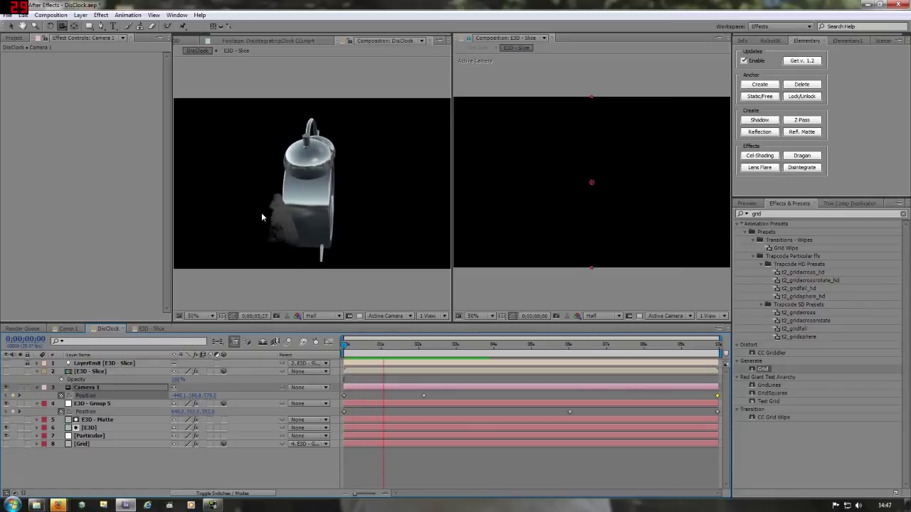
{"action": "key", "text": "space"}
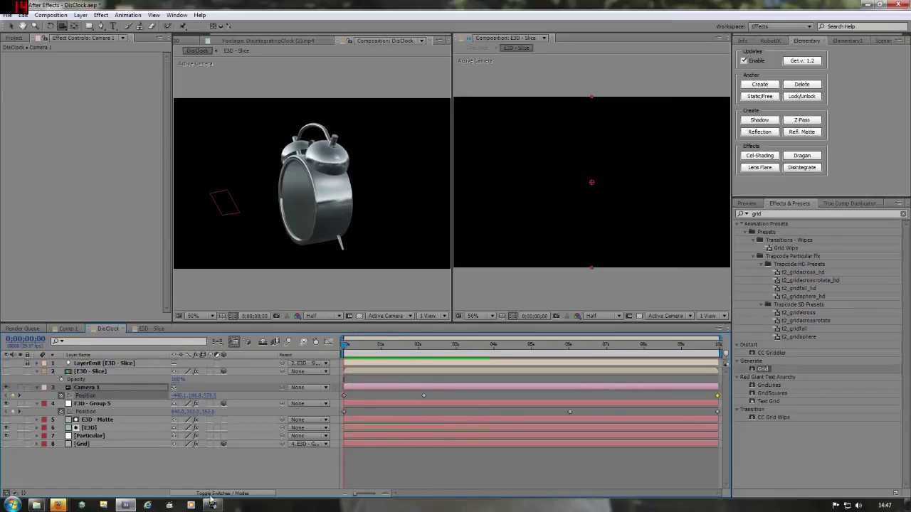
Step: In the E3D - Slice composition at 0;00;01;09, set the Element effect's Multi-Pass Mixer Specular to 1 on the E3D layer
{"action": "double_click", "coordinate": [78, 372]}
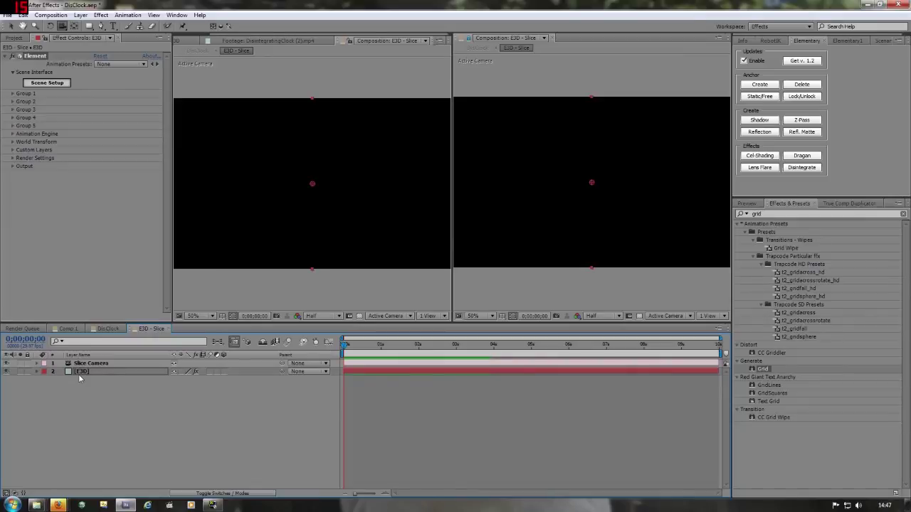
{"action": "left_click", "coordinate": [76, 371]}
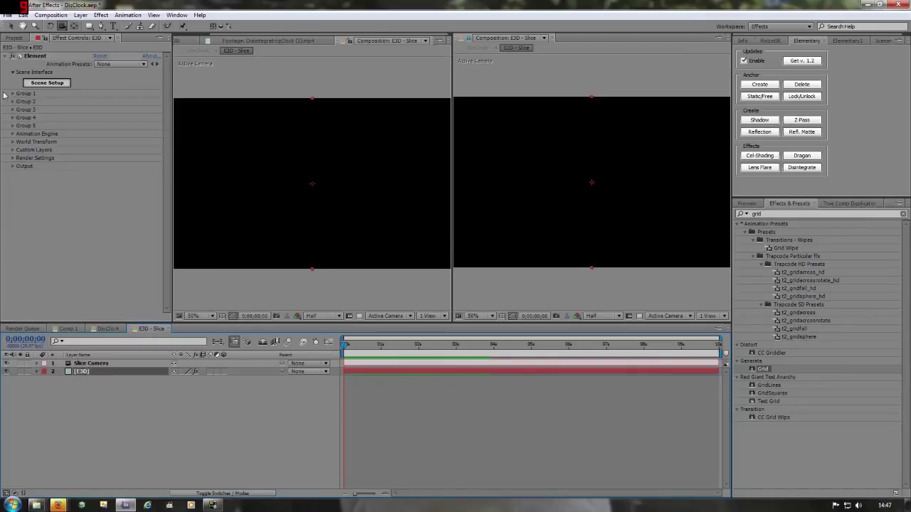
{"action": "left_click", "coordinate": [12, 167]}
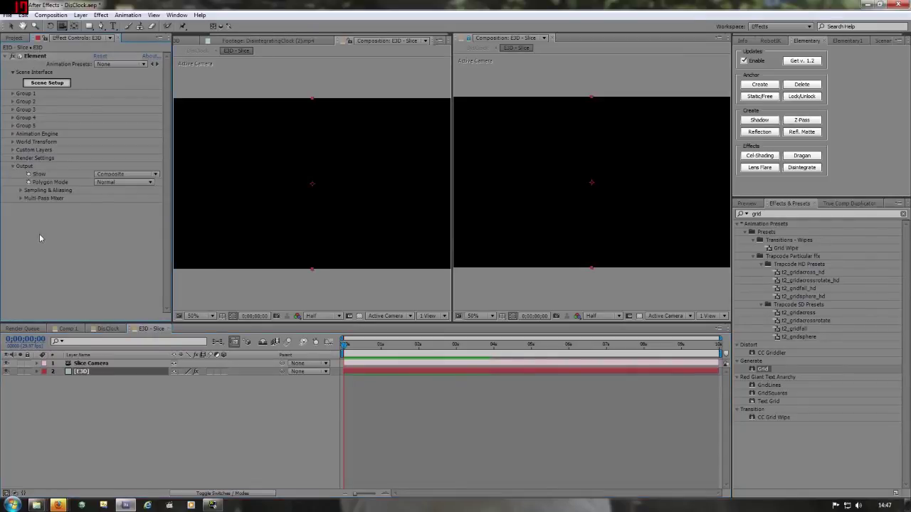
{"action": "left_click", "coordinate": [21, 198]}
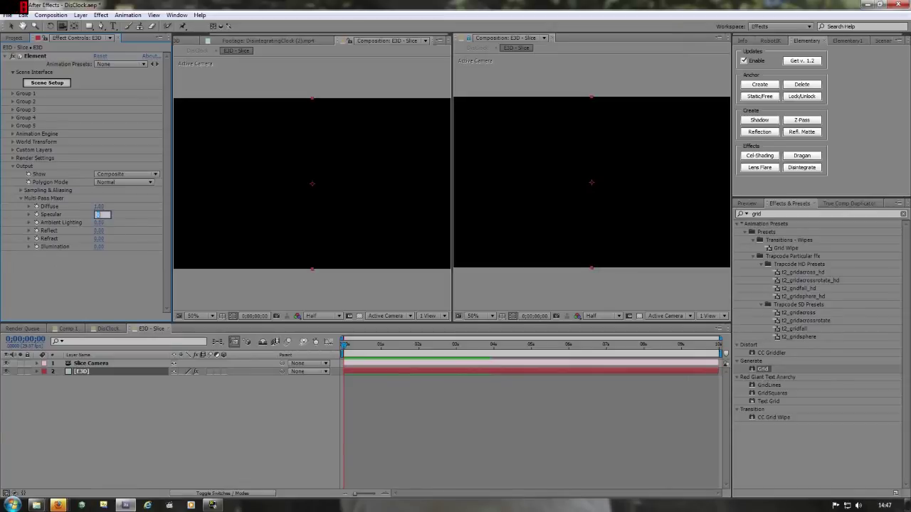
{"action": "left_click", "coordinate": [392, 348]}
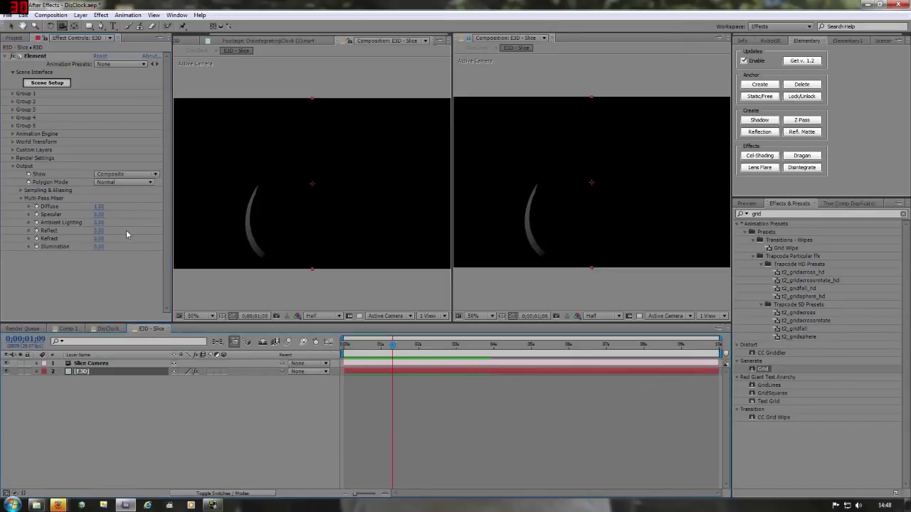
{"action": "left_click", "coordinate": [98, 214]}
{"action": "type", "text": "1"}
{"action": "key", "text": "Return"}
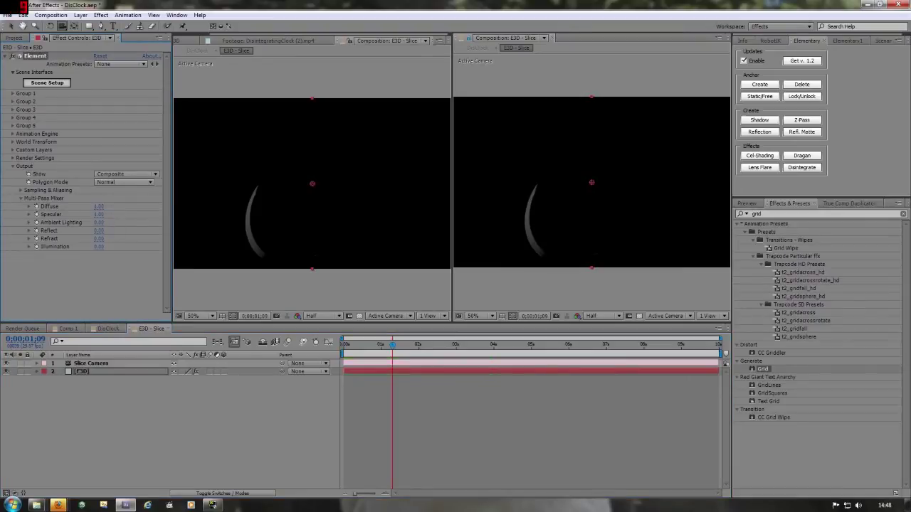
Step: Set Ambient Lighting and Reflect to 1 in the E3D layer's Multi-Pass Mixer
{"action": "left_click", "coordinate": [99, 222]}
{"action": "type", "text": "1"}
{"action": "key", "text": "Return"}
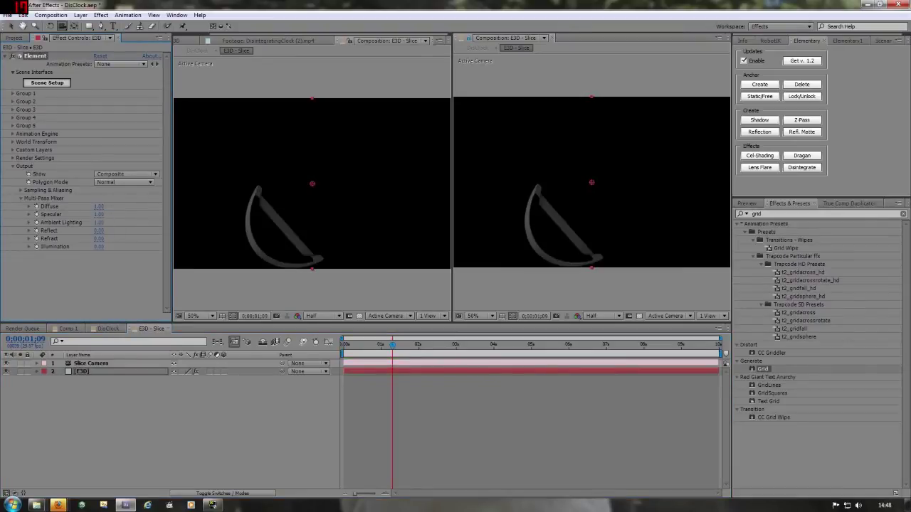
{"action": "left_click", "coordinate": [99, 231]}
{"action": "type", "text": "1"}
{"action": "key", "text": "Return"}
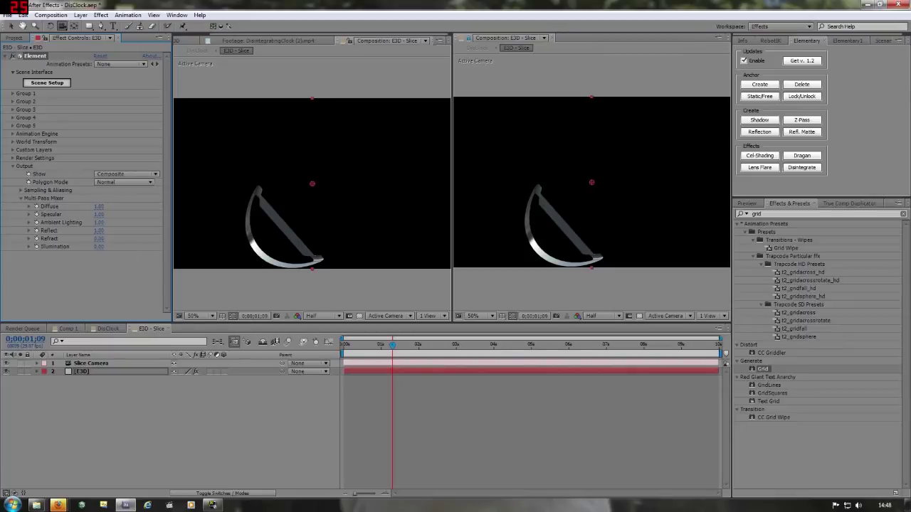
Step: Set Refract and Illumination to 1 in the E3D layer's Multi-Pass Mixer
{"action": "left_click", "coordinate": [99, 239]}
{"action": "type", "text": "1"}
{"action": "key", "text": "Return"}
{"action": "left_click", "coordinate": [98, 246]}
{"action": "type", "text": "1"}
{"action": "key", "text": "Return"}
Step: Return to DisClock, close the second composition viewer, enlarge the remaining one at 100% and preview the animation
{"action": "left_click", "coordinate": [108, 329]}
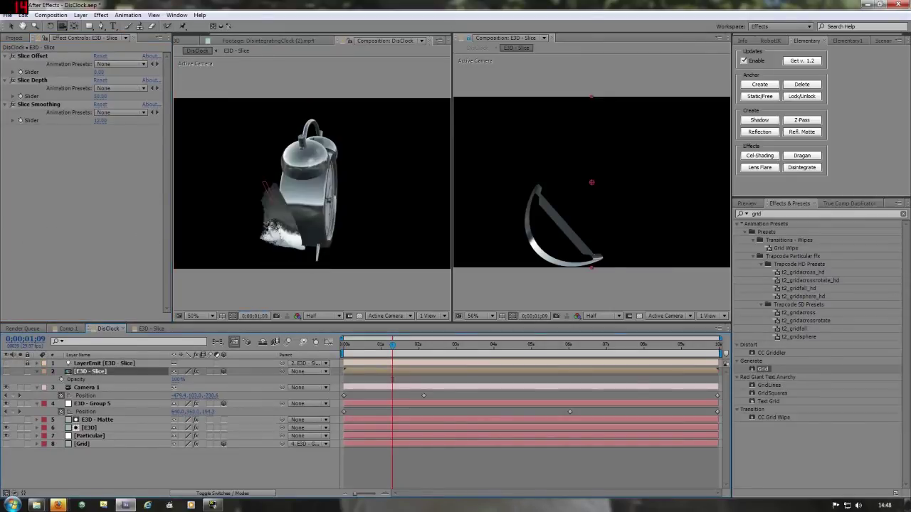
{"action": "left_click", "coordinate": [552, 38]}
{"action": "key", "text": "period"}
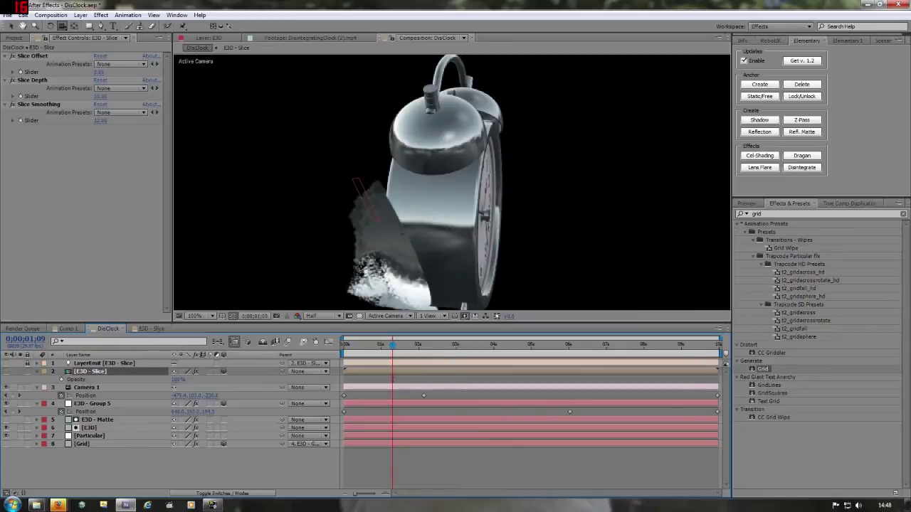
{"action": "left_click_drag", "start_coordinate": [296, 321], "coordinate": [297, 349]}
{"action": "key", "text": "KP_0"}
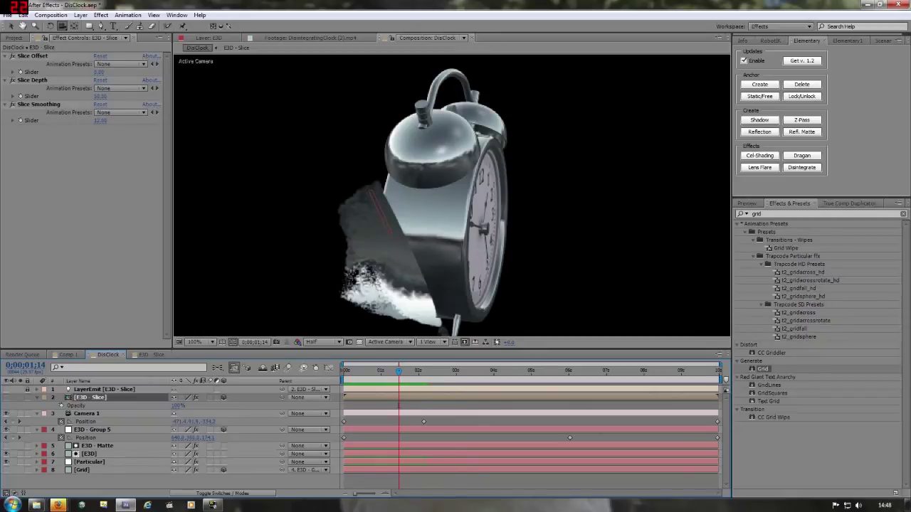
Step: Set the Particular emitter's Velocity Random, Velocity Distribution and Velocity from Motion to 0
{"action": "left_click", "coordinate": [90, 462]}
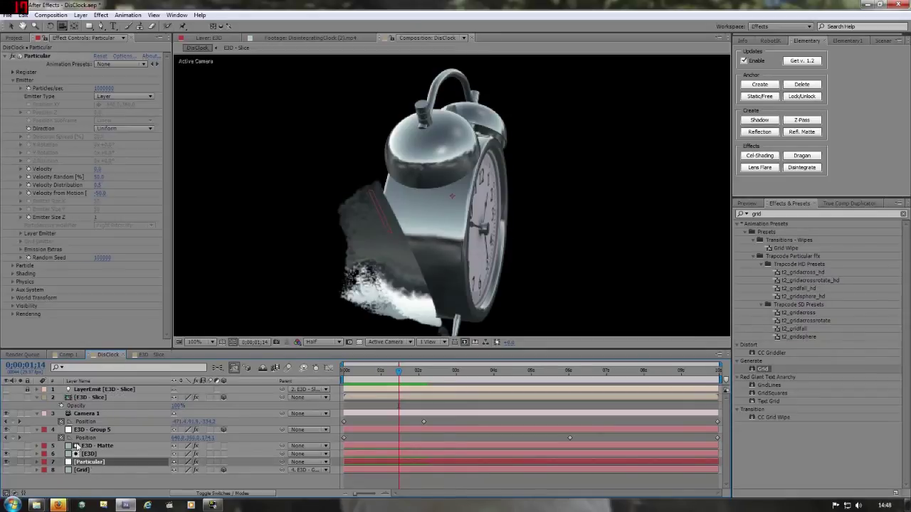
{"action": "left_click", "coordinate": [99, 178]}
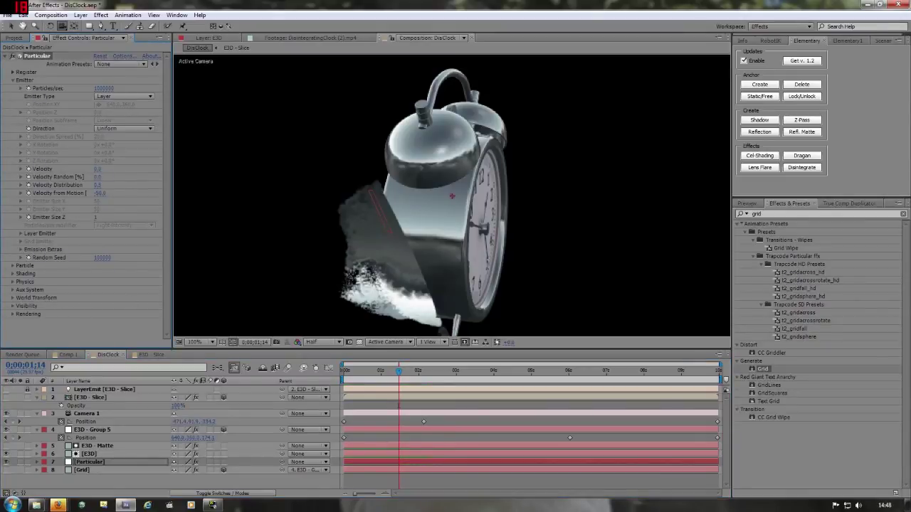
{"action": "left_click", "coordinate": [102, 185]}
{"action": "type", "text": "0"}
{"action": "key", "text": "Return"}
{"action": "left_click", "coordinate": [100, 193]}
{"action": "type", "text": "0"}
{"action": "key", "text": "Return"}
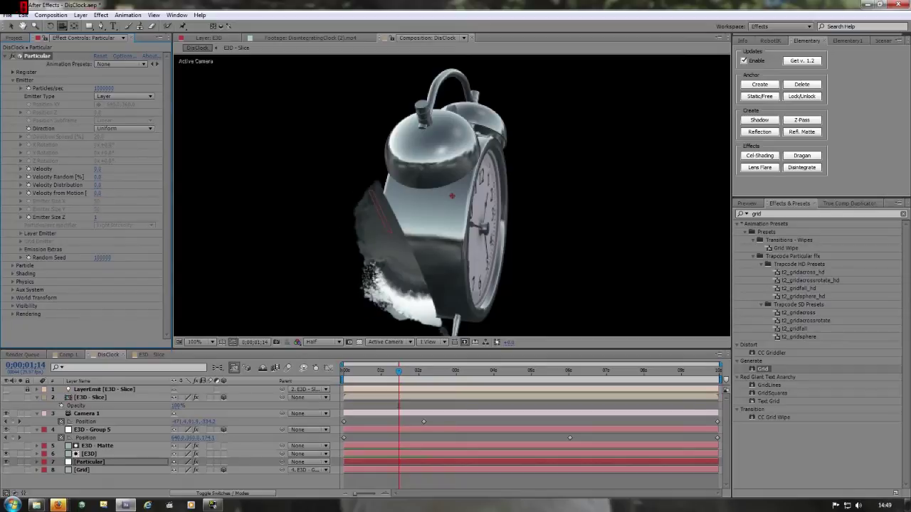
Step: Set Wind Y and Wind Z to 0 in Particular's Air physics
{"action": "left_click", "coordinate": [13, 281]}
{"action": "scroll", "coordinate": [14, 283], "scroll_direction": "down", "scroll_amount": 1}
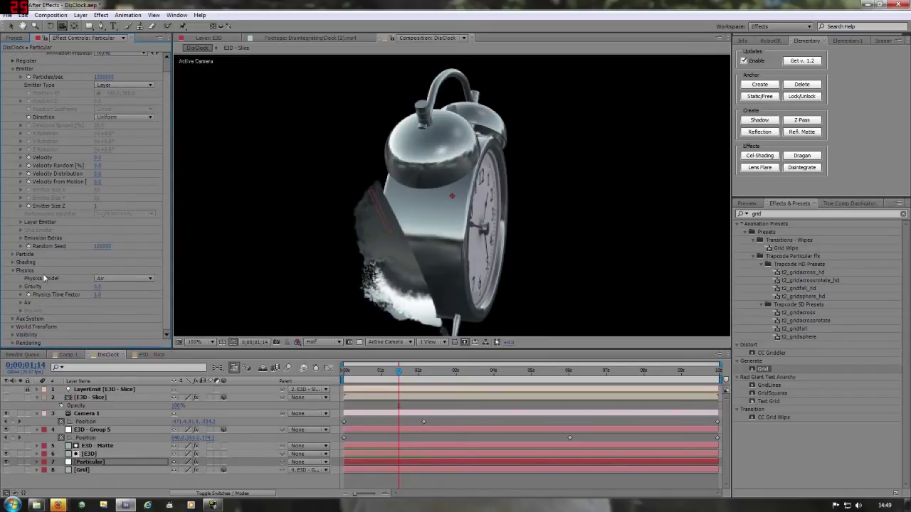
{"action": "left_click", "coordinate": [20, 308]}
{"action": "scroll", "coordinate": [93, 242], "scroll_direction": "down", "scroll_amount": 2}
{"action": "scroll", "coordinate": [93, 242], "scroll_direction": "down", "scroll_amount": 1}
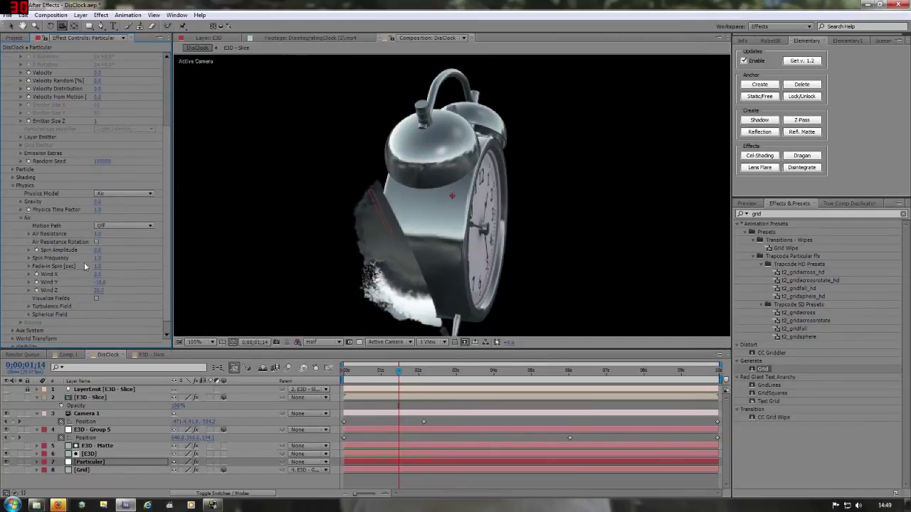
{"action": "left_click", "coordinate": [100, 283]}
{"action": "type", "text": "0"}
{"action": "key", "text": "Return"}
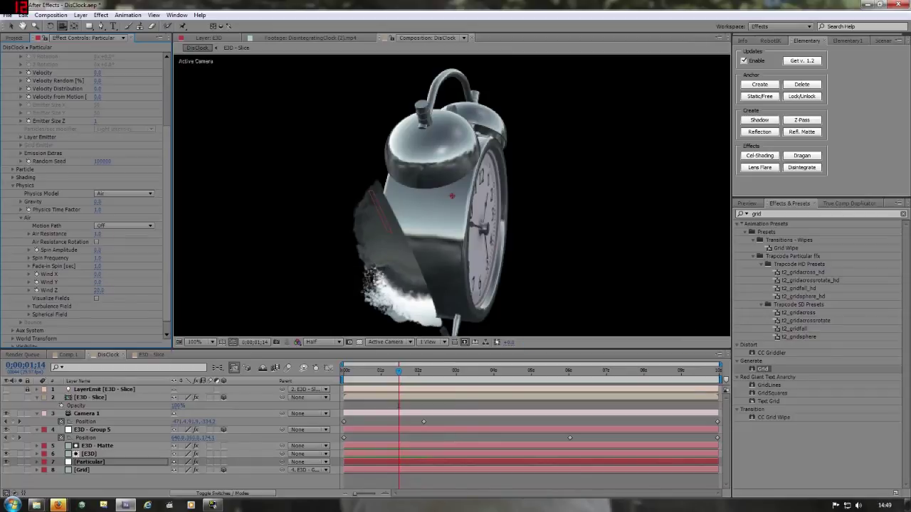
{"action": "left_click", "coordinate": [99, 290]}
{"action": "type", "text": "0"}
{"action": "key", "text": "Return"}
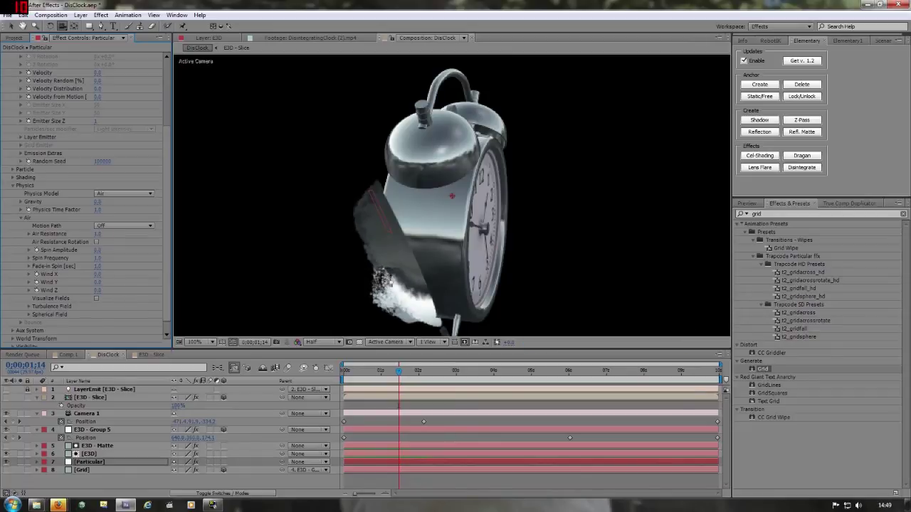
Step: Set the Turbulence Field's Affect Size and Affect Position to 0 in Particular and preview the particles
{"action": "left_click", "coordinate": [29, 306]}
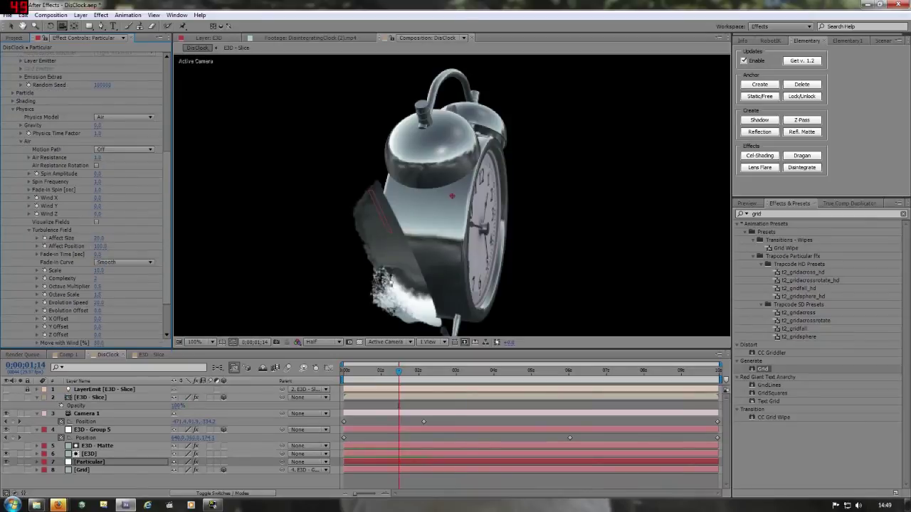
{"action": "left_click", "coordinate": [99, 238]}
{"action": "type", "text": "0"}
{"action": "key", "text": "Return"}
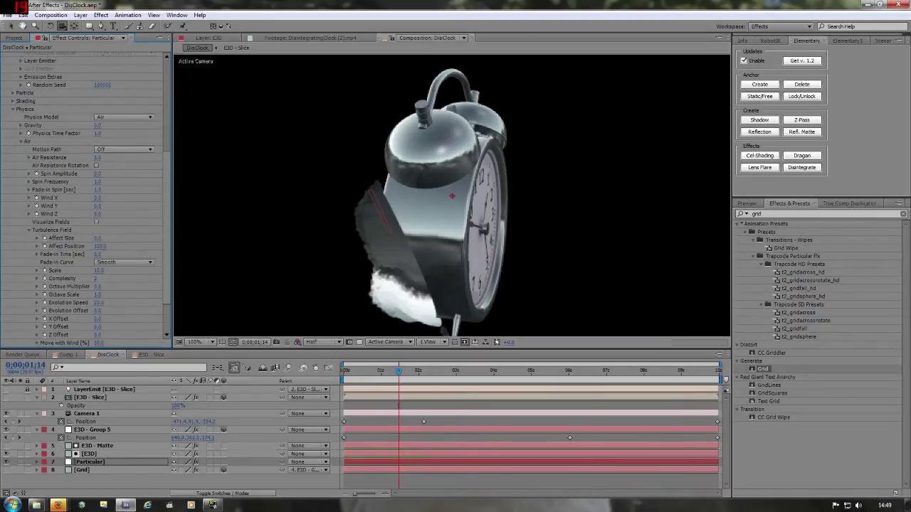
{"action": "left_click", "coordinate": [100, 246]}
{"action": "type", "text": "0"}
{"action": "key", "text": "Return"}
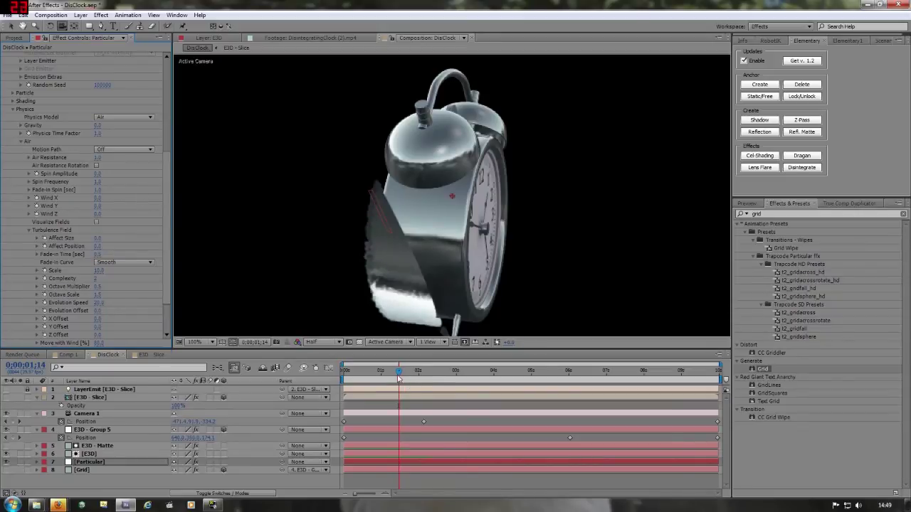
{"action": "key", "text": "KP_0"}
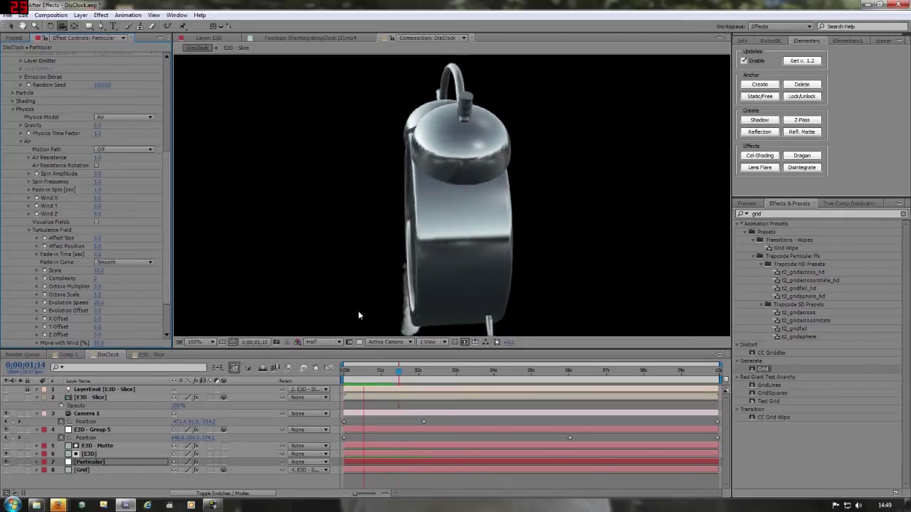
{"action": "key", "text": "space"}
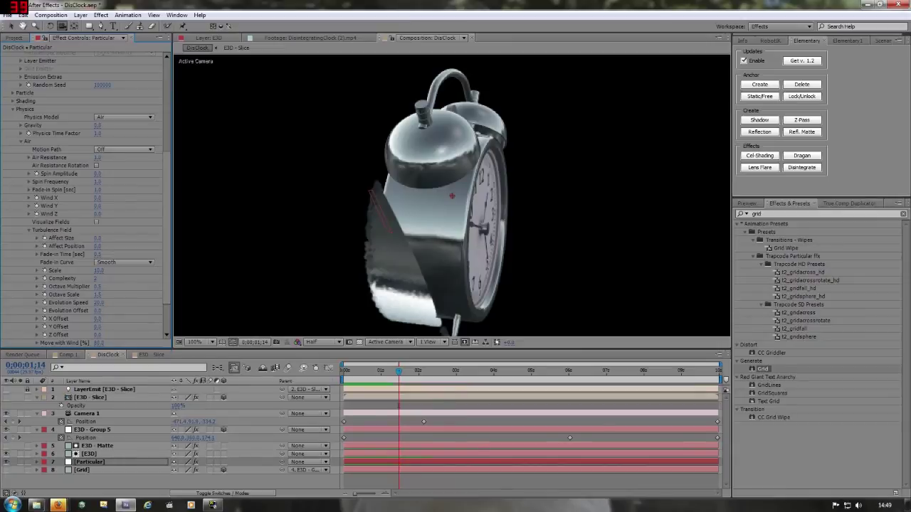
Step: Check the Element output settings in E3D - Slice and return to DisClock to inspect the slice layer's effect settings
{"action": "left_click", "coordinate": [149, 354]}
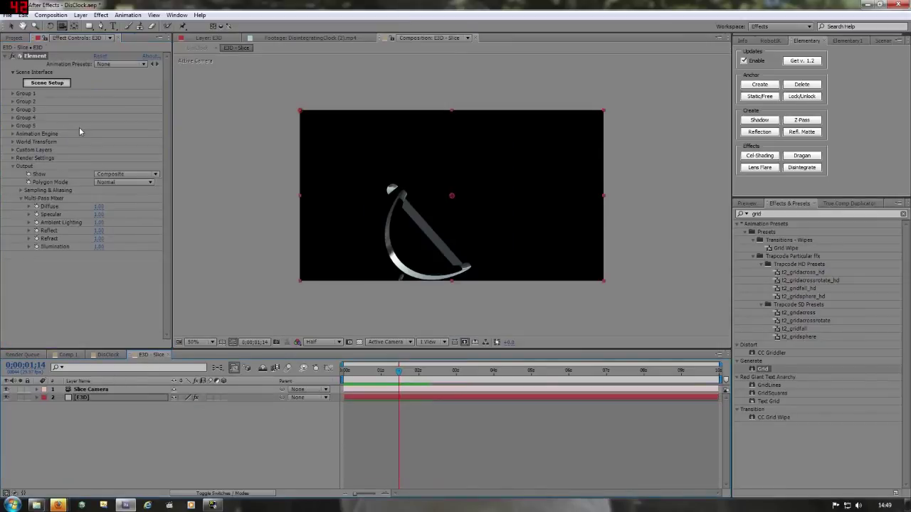
{"action": "left_click", "coordinate": [108, 355]}
{"action": "left_click", "coordinate": [89, 397]}
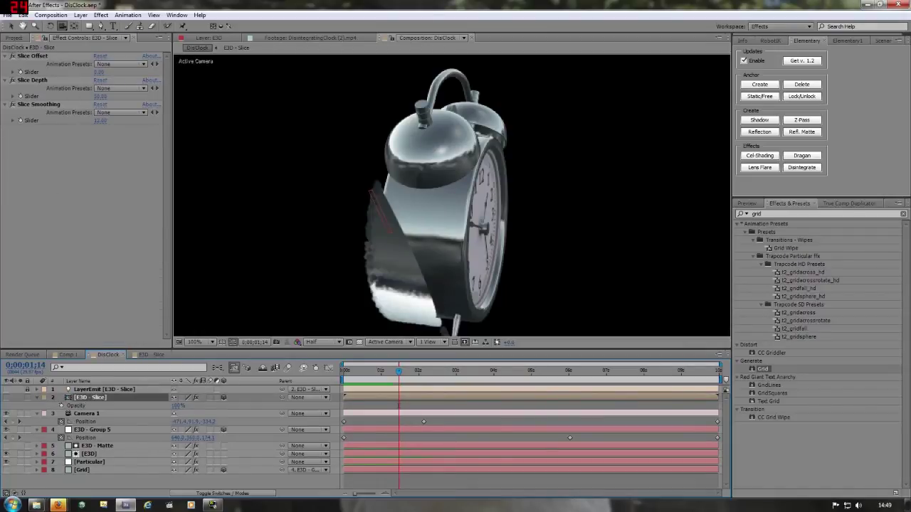
Step: Set the E3D - Slice layer's Slice Offset to 10
{"action": "left_click", "coordinate": [100, 71]}
{"action": "type", "text": "10"}
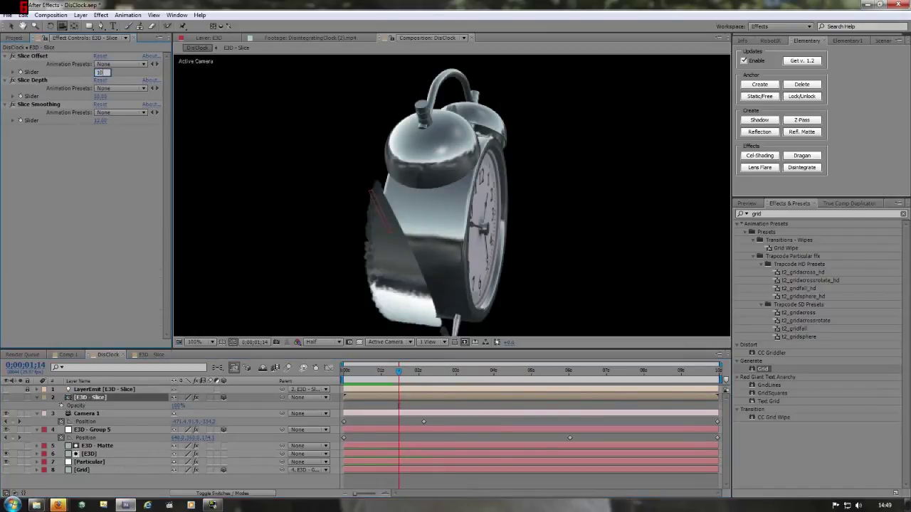
{"action": "key", "text": "Return"}
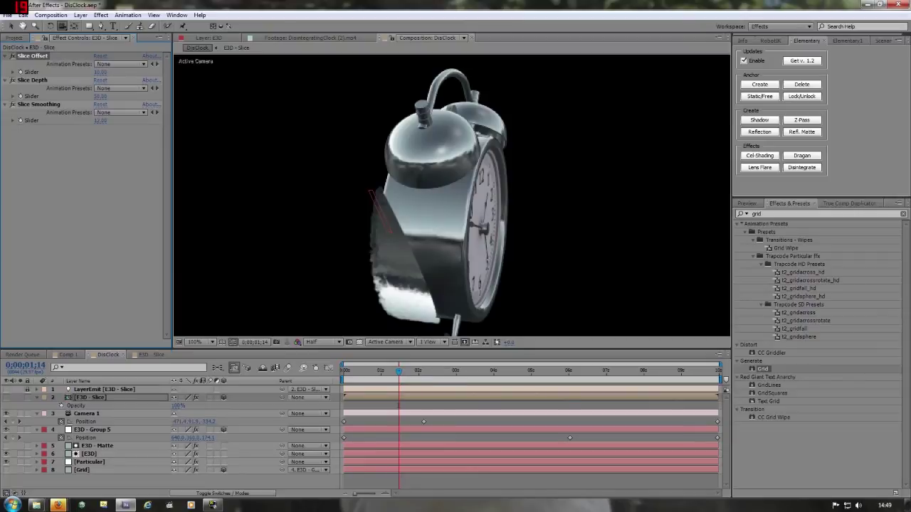
Step: Set the E3D - Slice layer's Slice Depth to 30 and preview the DisClock animation
{"action": "left_click", "coordinate": [100, 96]}
{"action": "key", "text": "Return"}
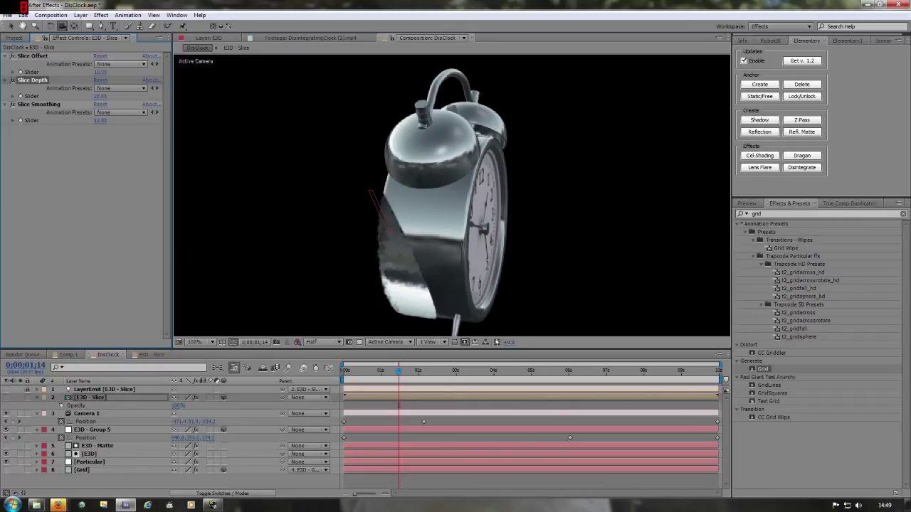
{"action": "left_click", "coordinate": [102, 97]}
{"action": "type", "text": "30"}
{"action": "key", "text": "Return"}
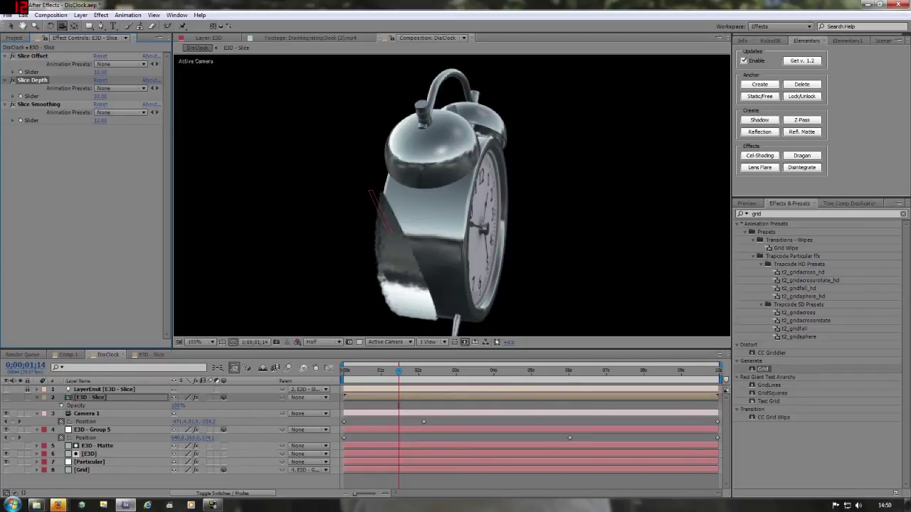
{"action": "key", "text": "KP_0"}
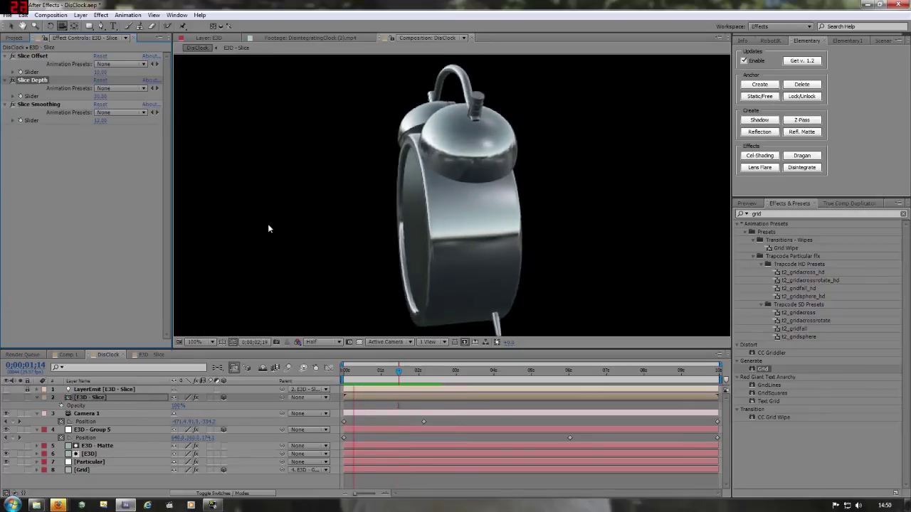
{"action": "key", "text": "space"}
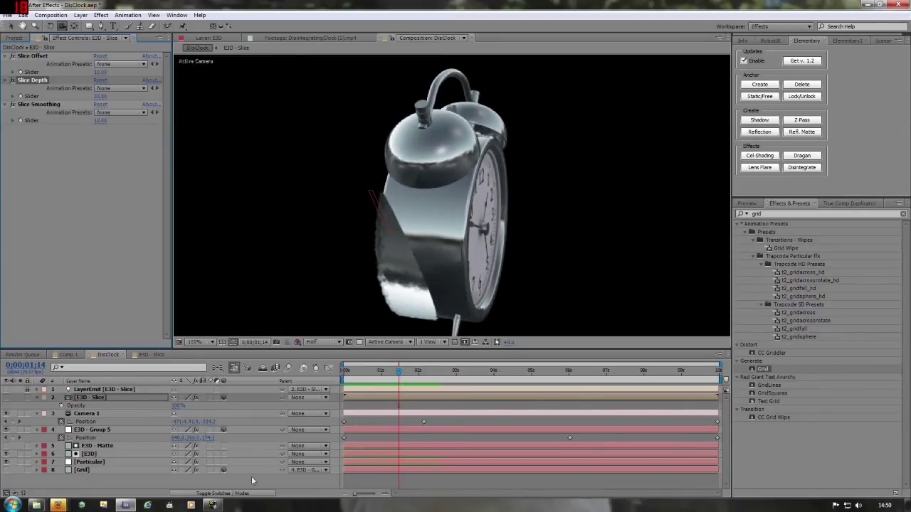
{"action": "left_click", "coordinate": [149, 355]}
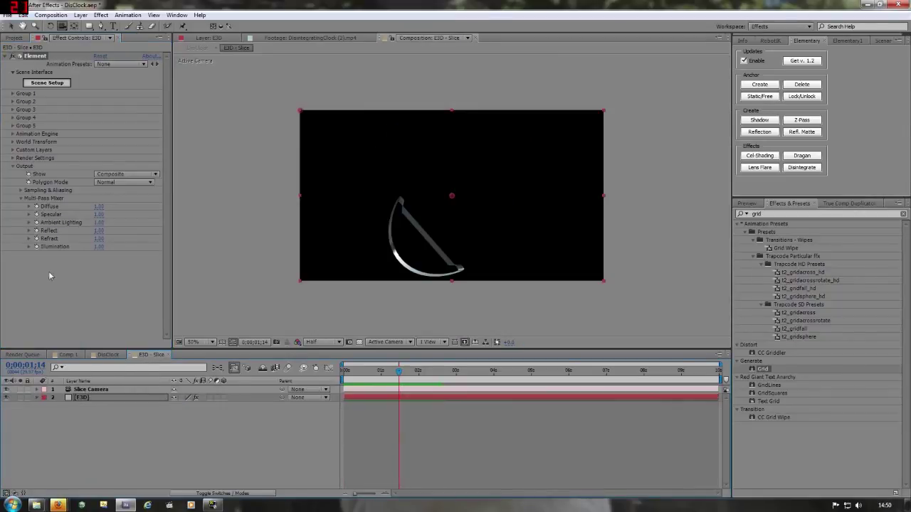
{"action": "left_click", "coordinate": [13, 166]}
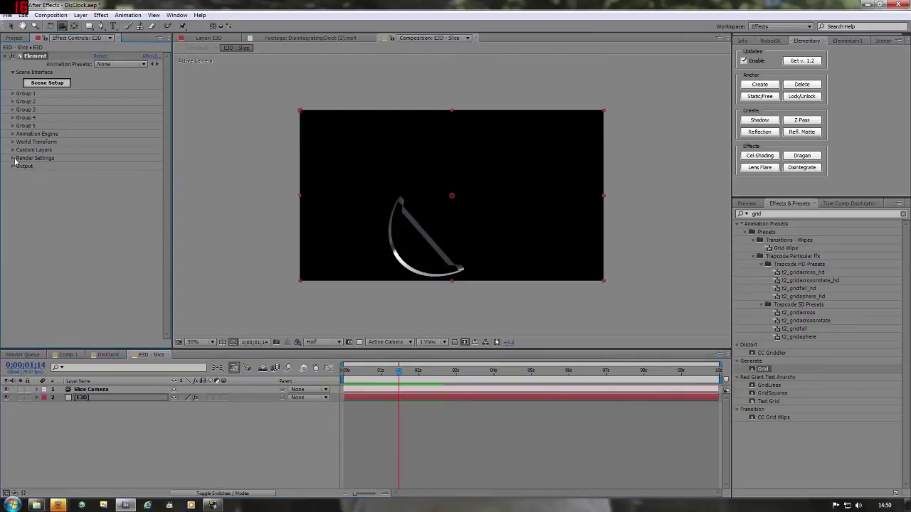
{"action": "left_click", "coordinate": [111, 354]}
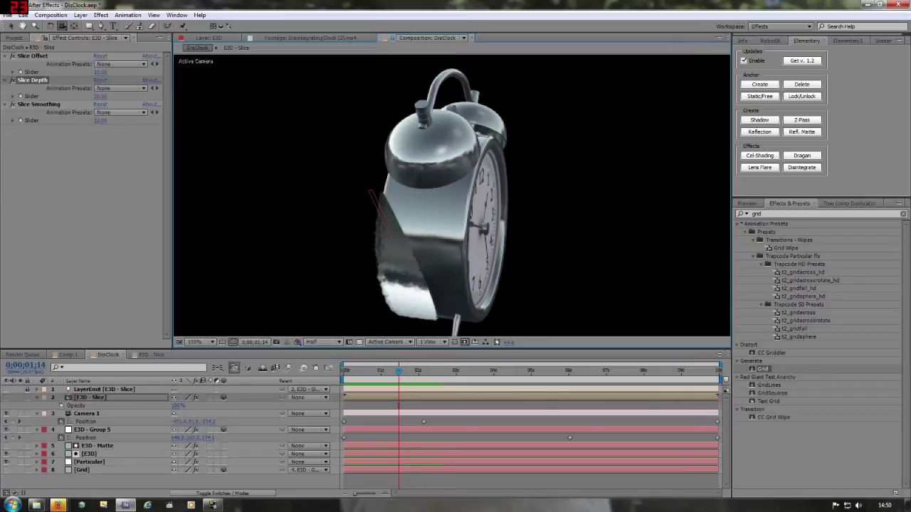
Step: In E3D - Slice, remove the expressions from the X, Y and Z values of Element's Rotate Environment render settings
{"action": "left_click", "coordinate": [145, 355]}
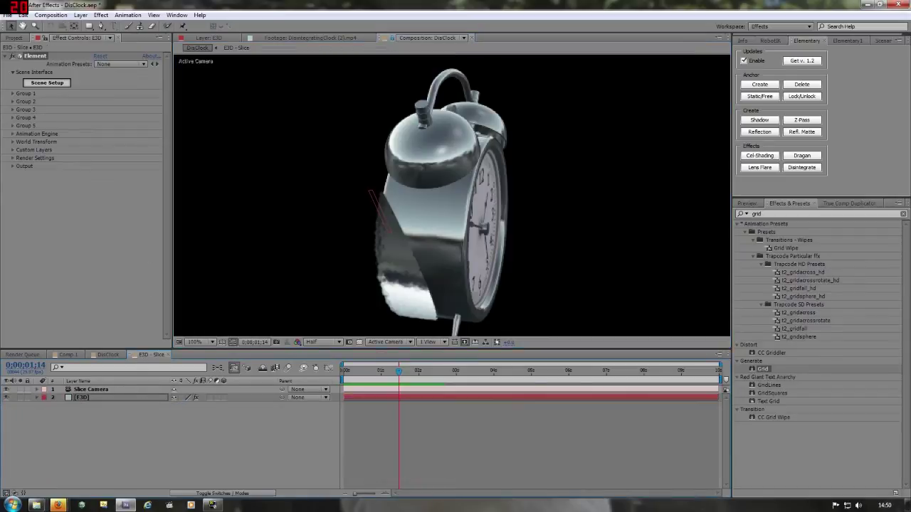
{"action": "left_click", "coordinate": [12, 167]}
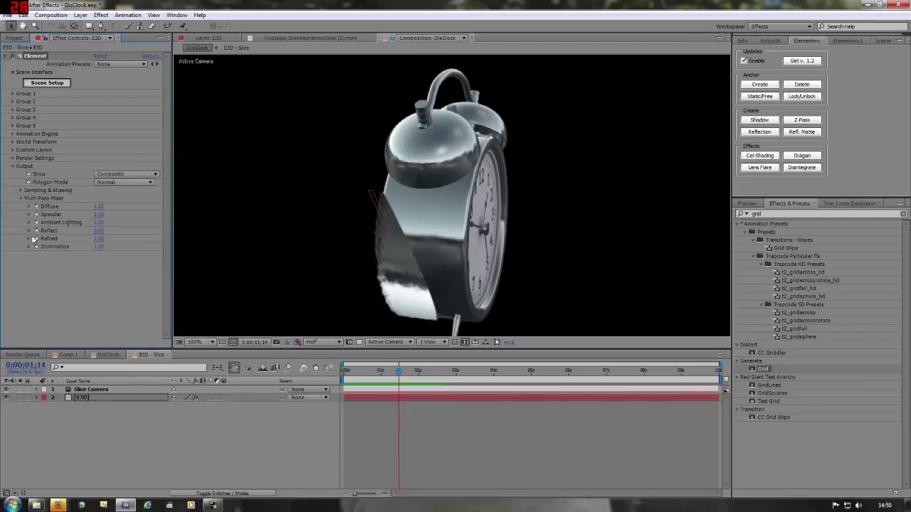
{"action": "left_click", "coordinate": [13, 158]}
{"action": "left_click", "coordinate": [21, 166]}
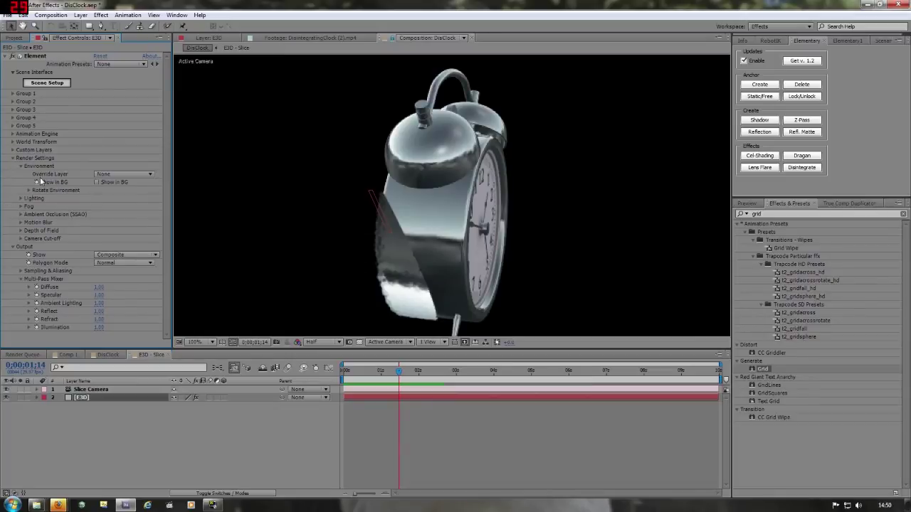
{"action": "left_click", "coordinate": [29, 191]}
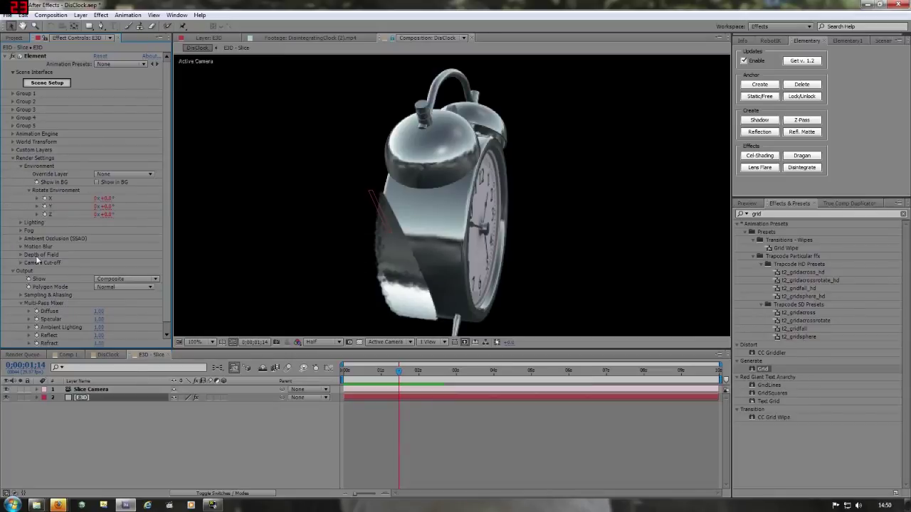
{"action": "left_click", "coordinate": [45, 199], "text": "alt"}
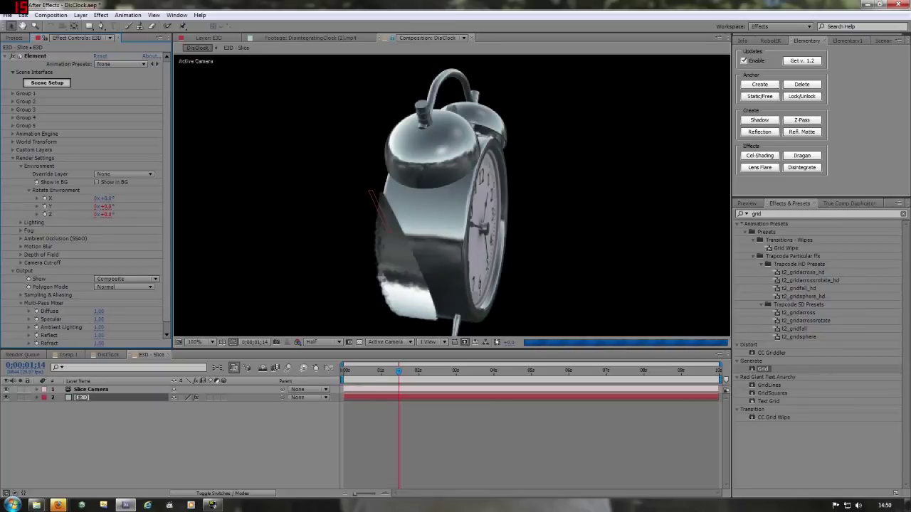
{"action": "left_click", "coordinate": [45, 207], "text": "alt"}
{"action": "left_click", "coordinate": [45, 206], "text": "alt"}
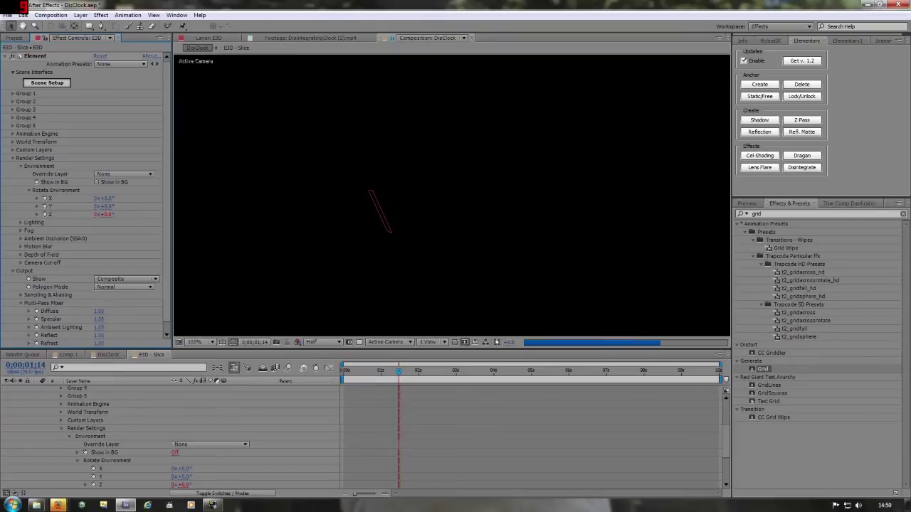
{"action": "left_click", "coordinate": [45, 215]}
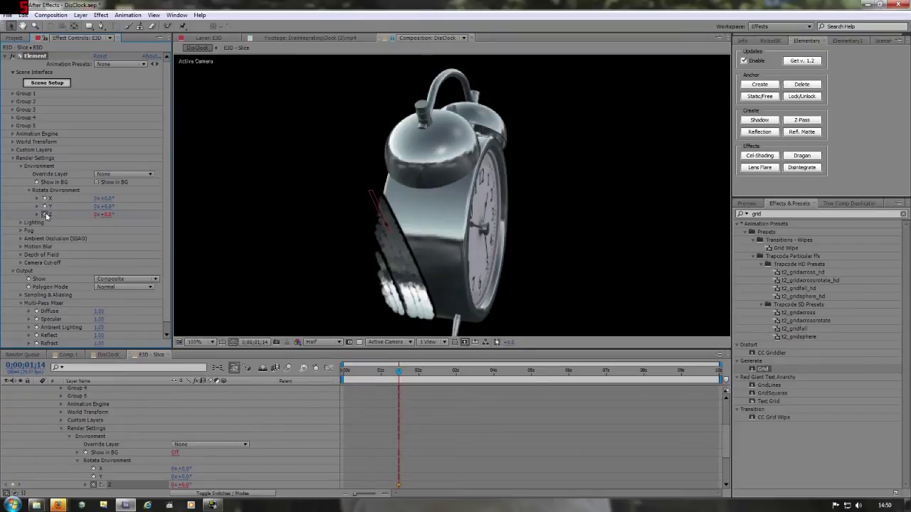
{"action": "left_click", "coordinate": [45, 214], "text": "alt"}
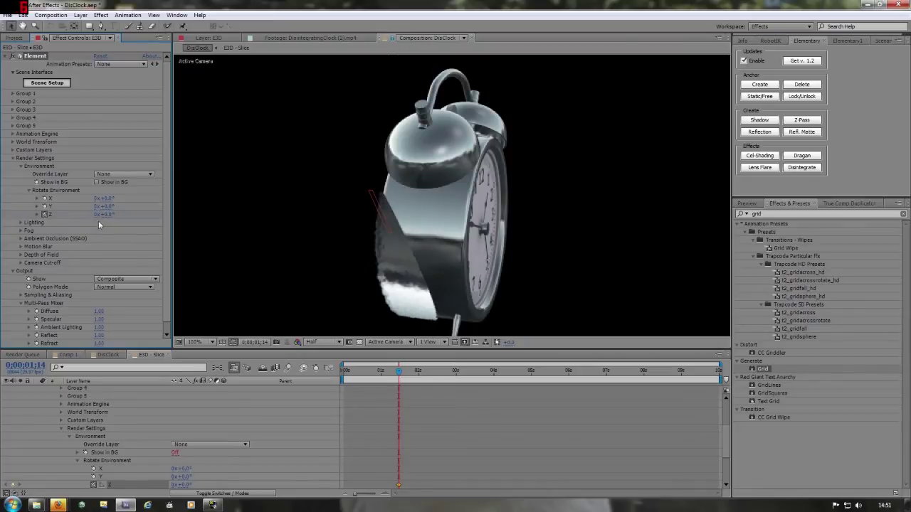
Step: Try Rotate Environment X values of 180, 140, 150 and 148 degrees to match the particles' reflections to the clock
{"action": "left_click", "coordinate": [108, 198]}
{"action": "key", "text": "Return"}
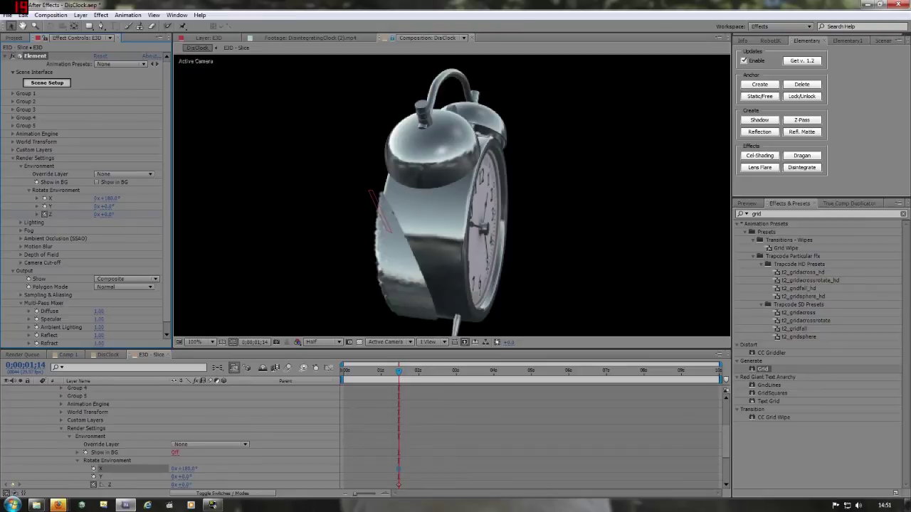
{"action": "left_click", "coordinate": [108, 198]}
{"action": "type", "text": "140"}
{"action": "key", "text": "Return"}
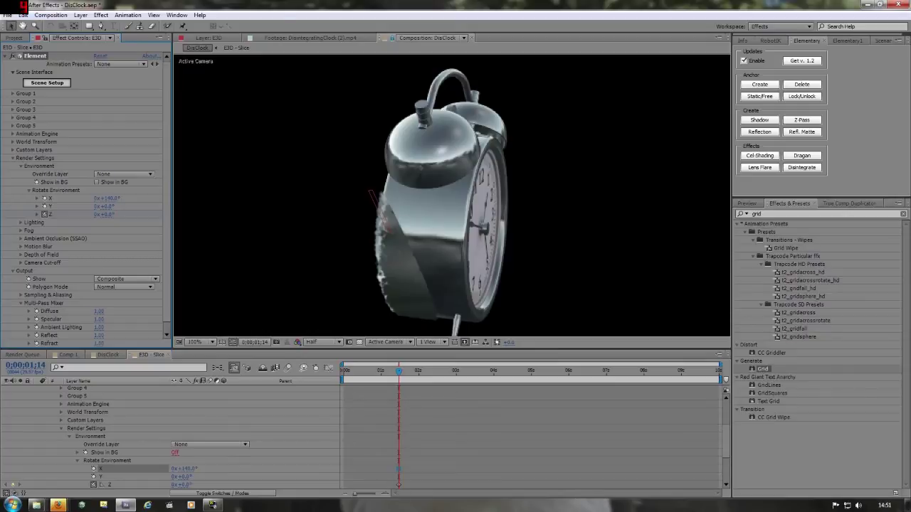
{"action": "left_click", "coordinate": [107, 198]}
{"action": "type", "text": "150"}
{"action": "key", "text": "Return"}
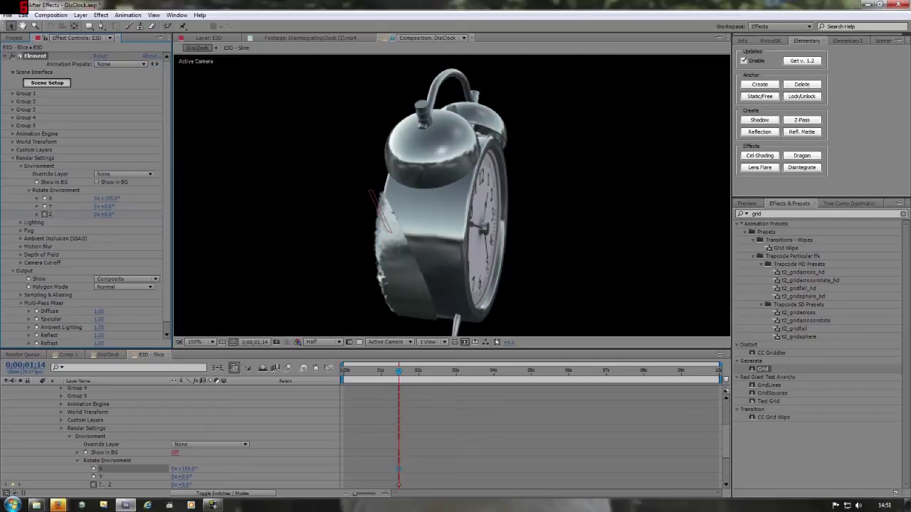
{"action": "left_click", "coordinate": [108, 198]}
{"action": "type", "text": "148"}
{"action": "key", "text": "Return"}
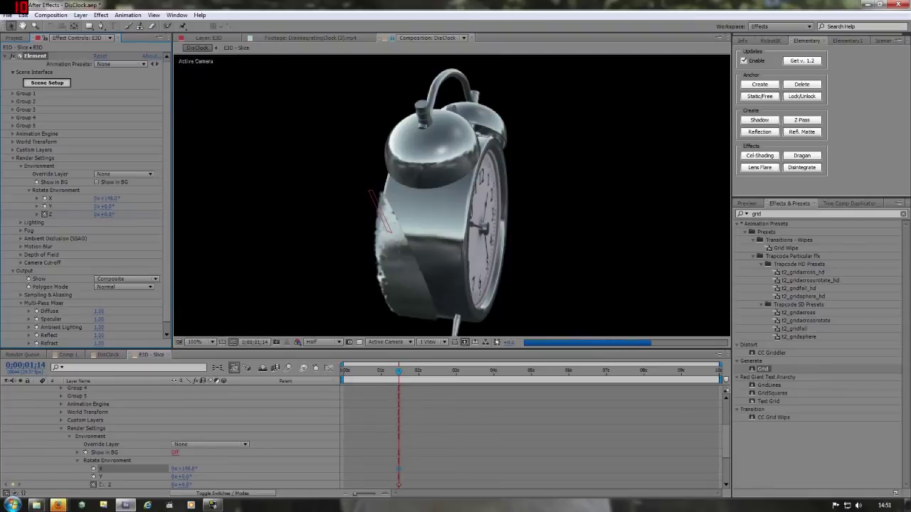
Step: Set Rotate Environment X to 146 degrees and preview the DisClock composition
{"action": "left_click", "coordinate": [107, 198]}
{"action": "key", "text": "Return"}
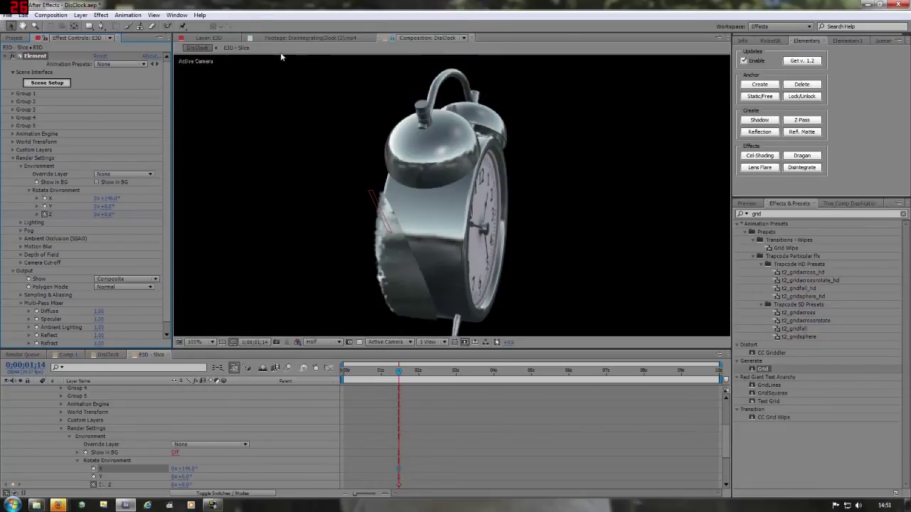
{"action": "left_click", "coordinate": [108, 354]}
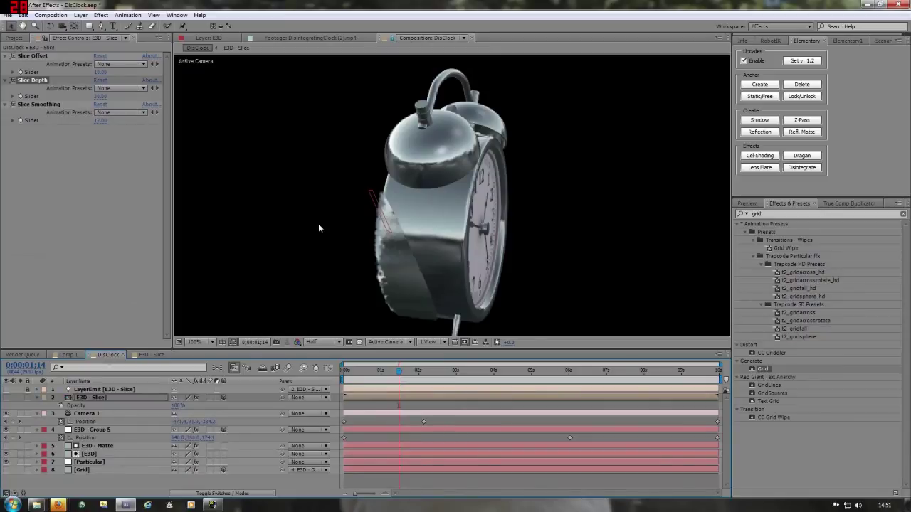
{"action": "key", "text": "KP_0"}
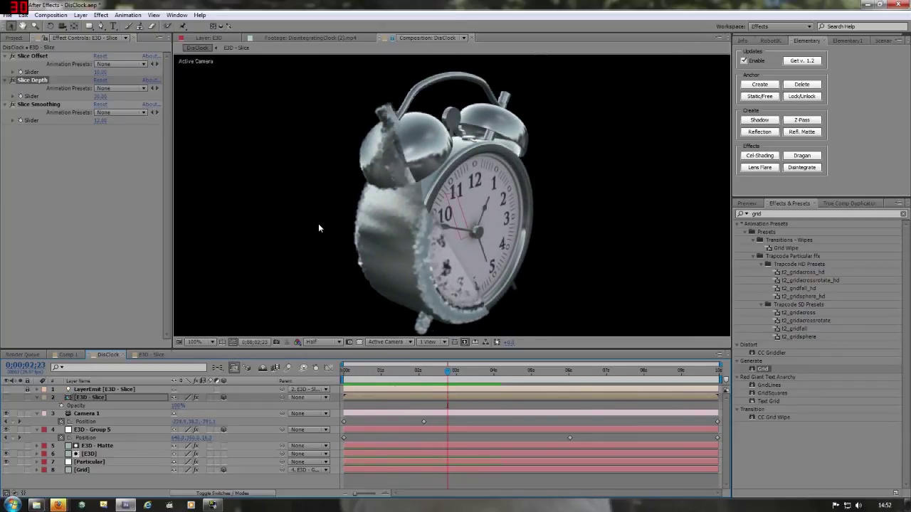
Step: Check the Slice Camera's orientation in E3D - Slice and set Element's Rotate Environment Y to -328 degrees
{"action": "left_click", "coordinate": [152, 355]}
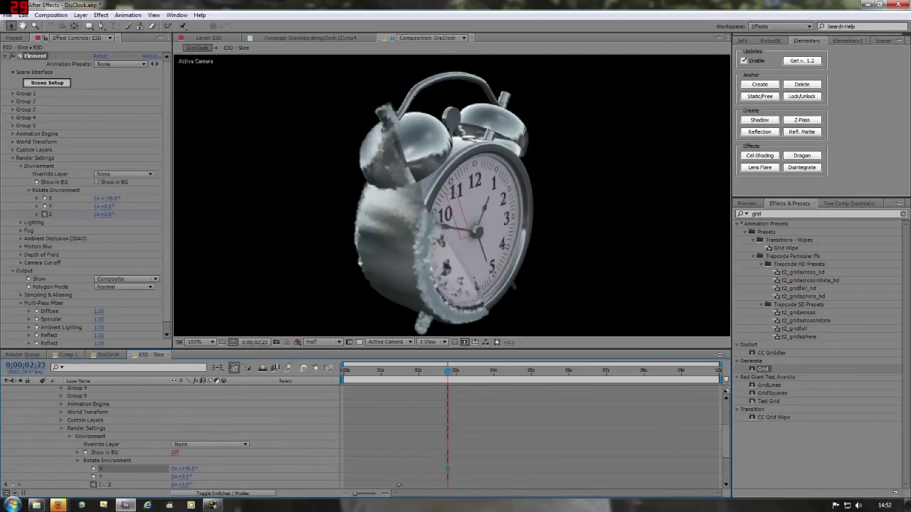
{"action": "left_click_drag", "start_coordinate": [724, 438], "coordinate": [721, 410]}
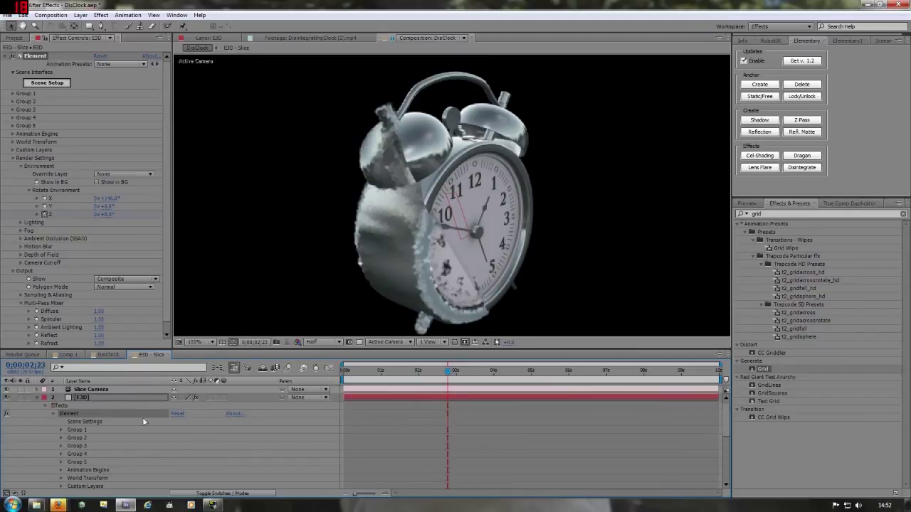
{"action": "left_click", "coordinate": [80, 388]}
{"action": "key", "text": "r"}
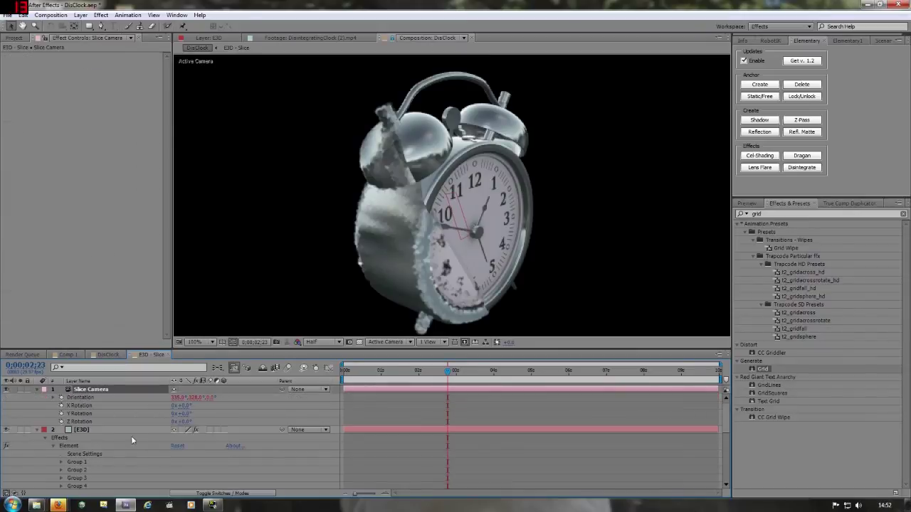
{"action": "scroll", "coordinate": [122, 446], "scroll_direction": "down", "scroll_amount": 5}
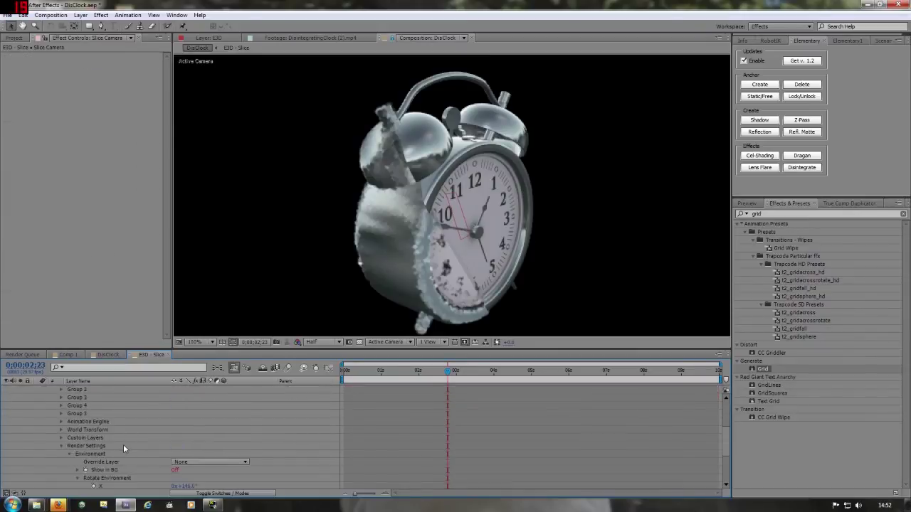
{"action": "left_click", "coordinate": [184, 413]}
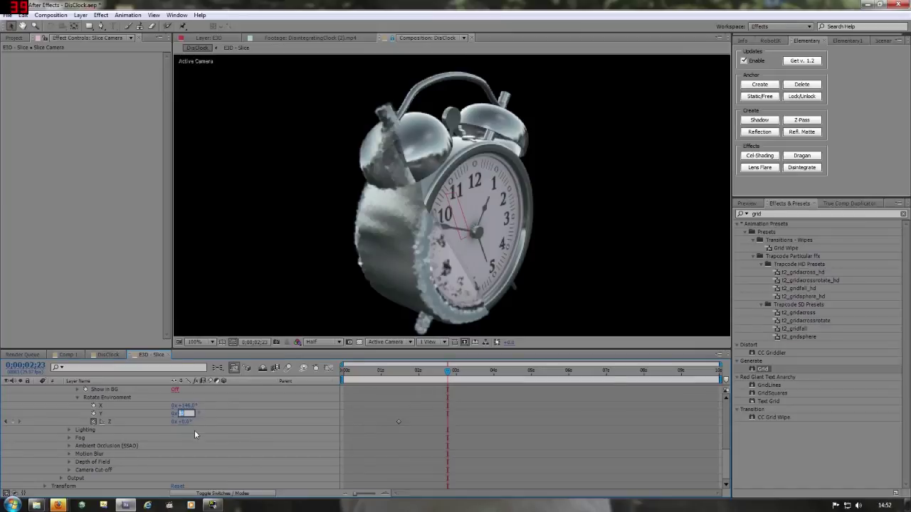
{"action": "type", "text": "328"}
{"action": "key", "text": "Return"}
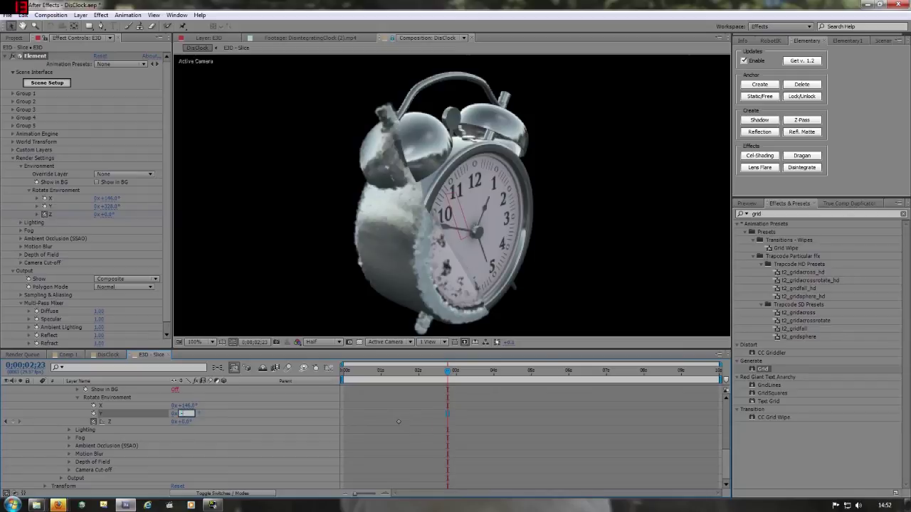
{"action": "key", "text": "Return"}
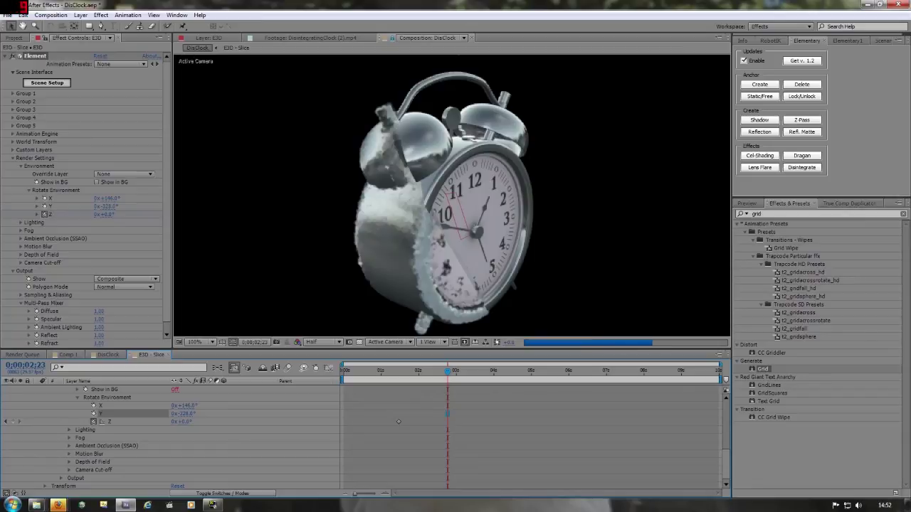
Step: Remove the keyframing from Element's Rotate Environment Z and preview the DisClock composition from an earlier time
{"action": "left_click", "coordinate": [94, 423]}
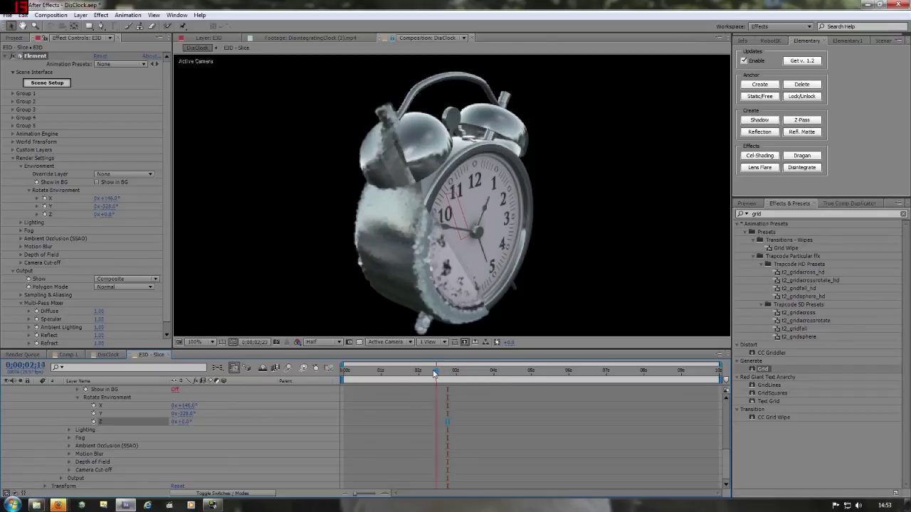
{"action": "left_click", "coordinate": [108, 355]}
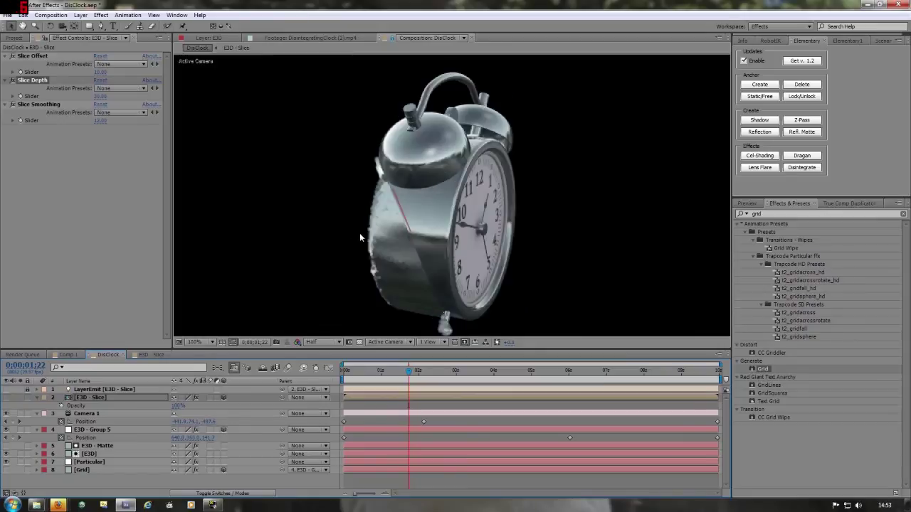
{"action": "key", "text": "KP_0"}
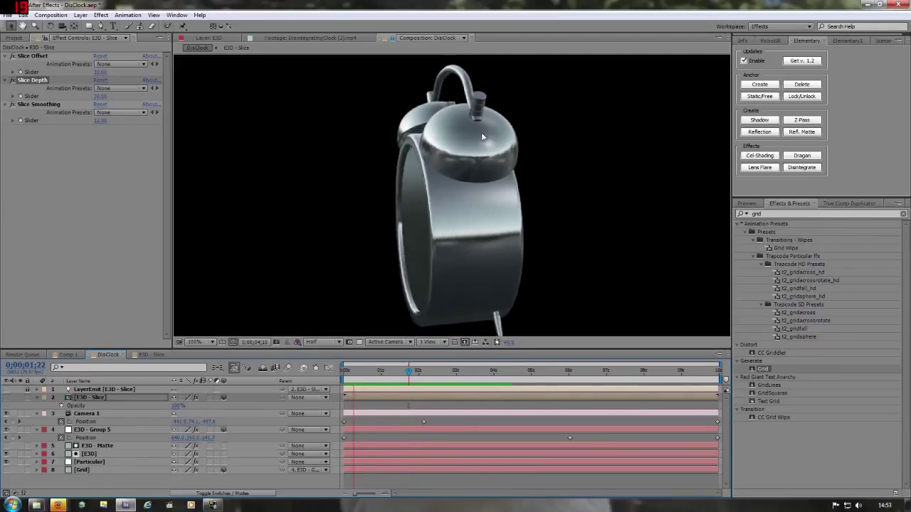
{"action": "key", "text": "space"}
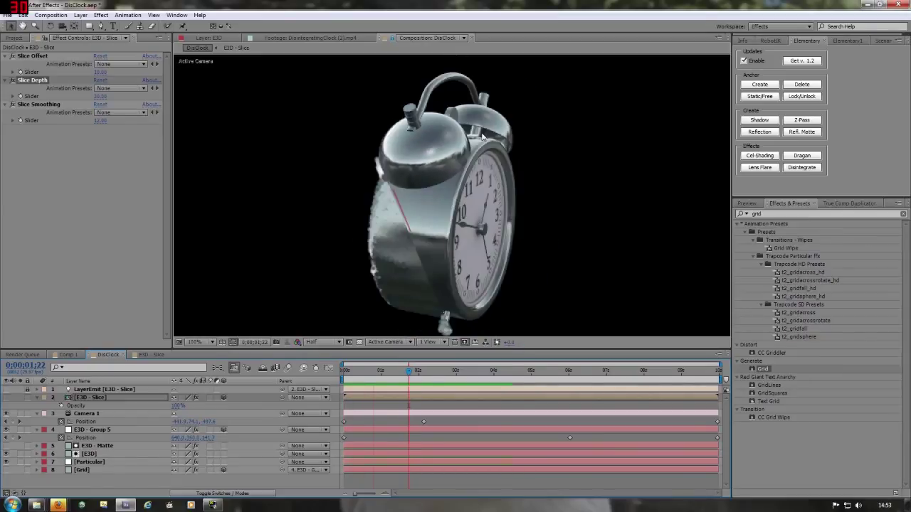
Step: Set the particle Life to 8 seconds in the Particular layer's effect settings
{"action": "left_click", "coordinate": [89, 461]}
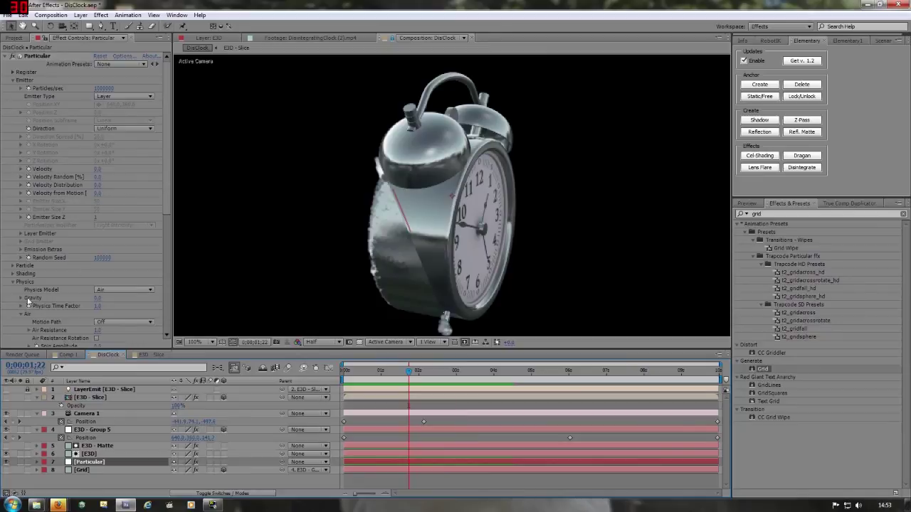
{"action": "left_click", "coordinate": [14, 266]}
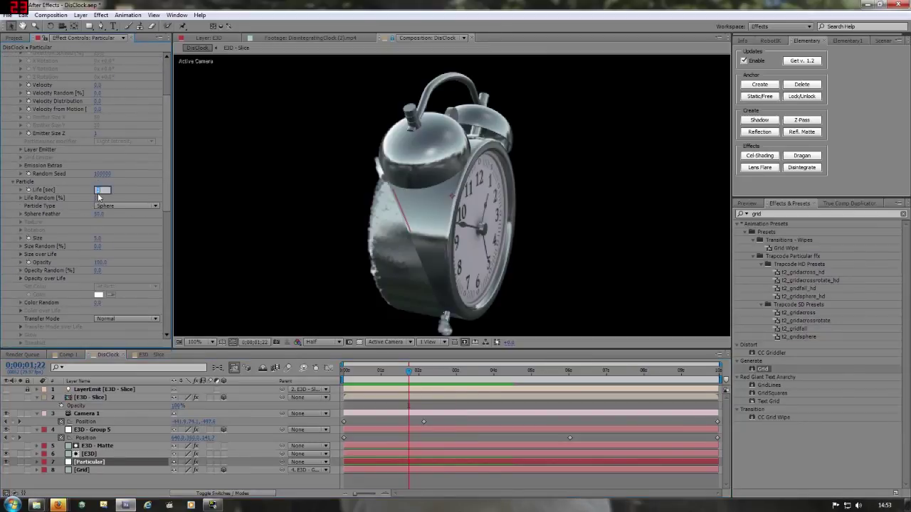
{"action": "key", "text": "Return"}
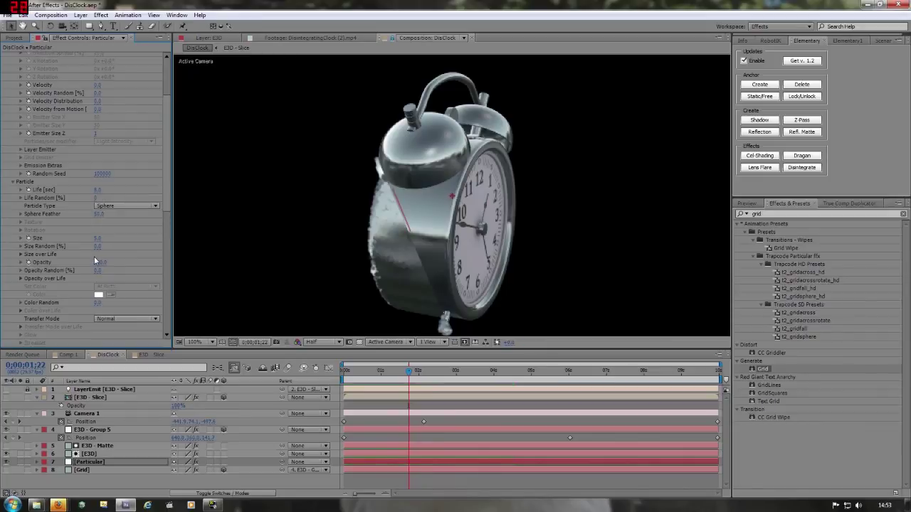
Step: Set Gravity to 500 in Particular's Physics settings
{"action": "scroll", "coordinate": [69, 251], "scroll_direction": "down", "scroll_amount": 3}
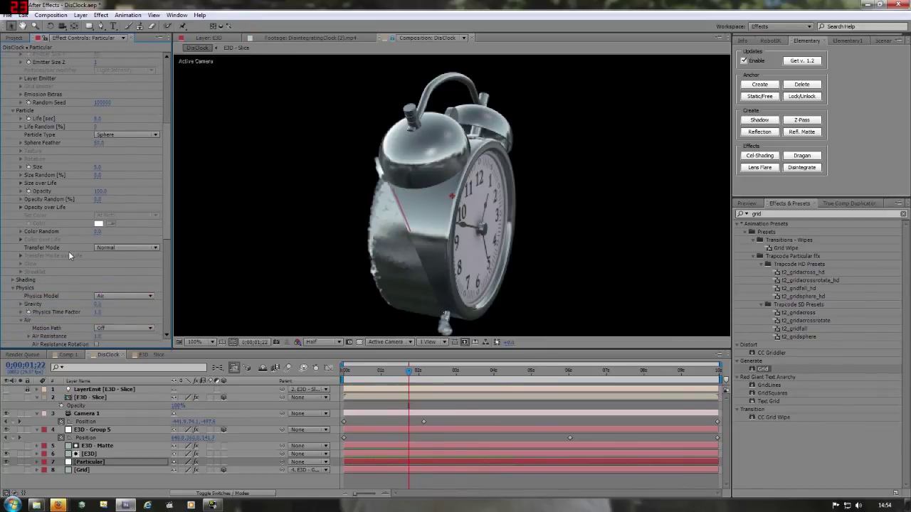
{"action": "scroll", "coordinate": [68, 253], "scroll_direction": "down", "scroll_amount": 4}
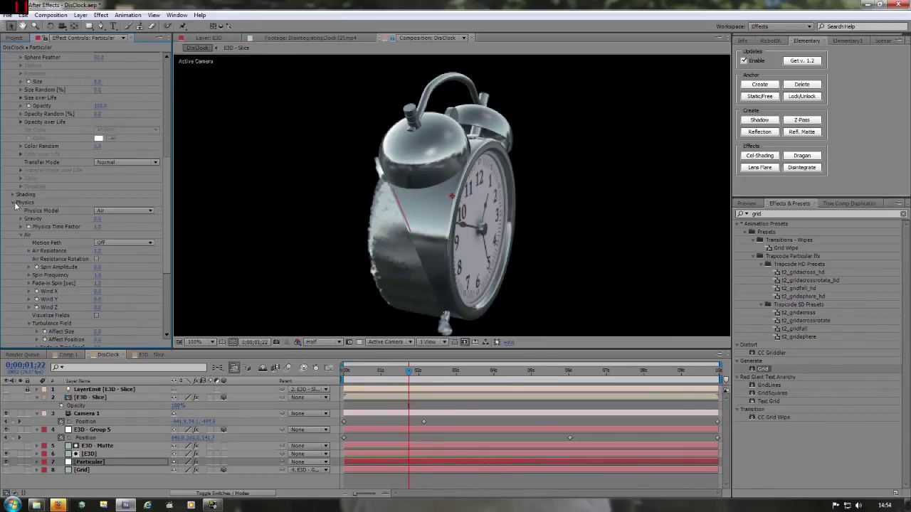
{"action": "left_click", "coordinate": [14, 202]}
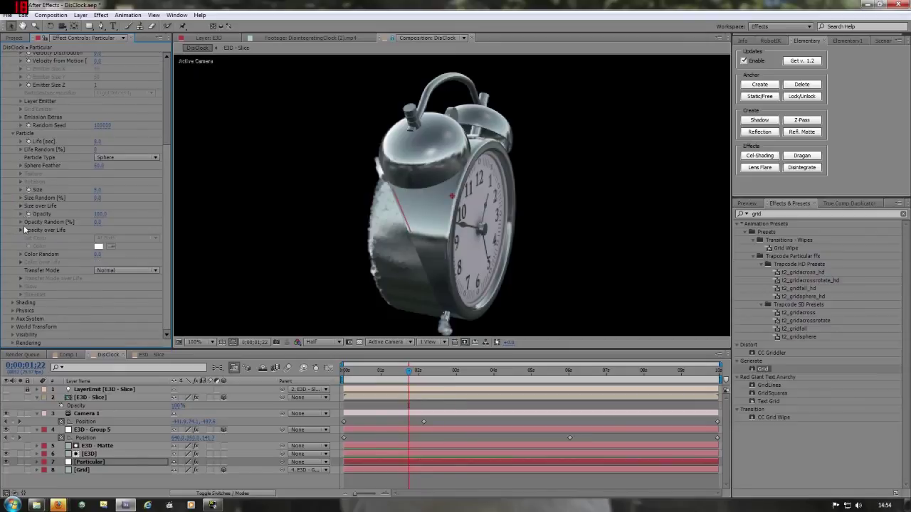
{"action": "left_click", "coordinate": [14, 311]}
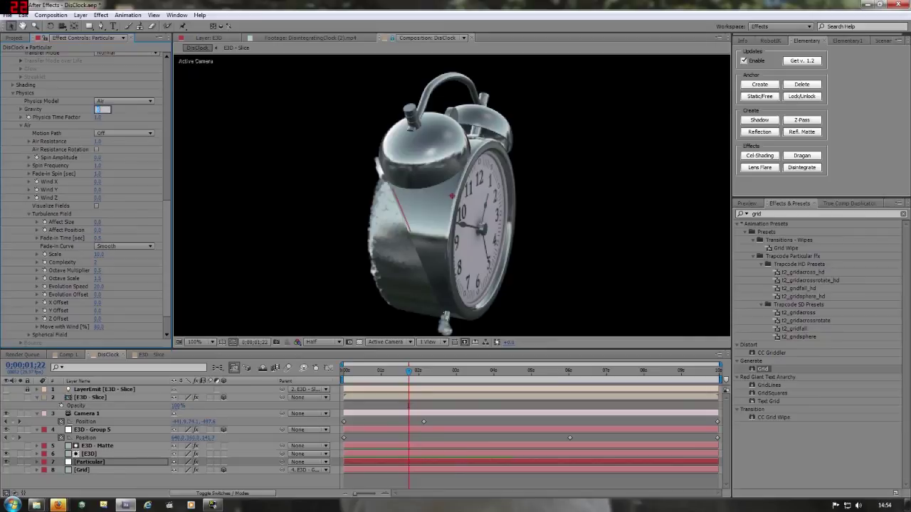
{"action": "key", "text": "Return"}
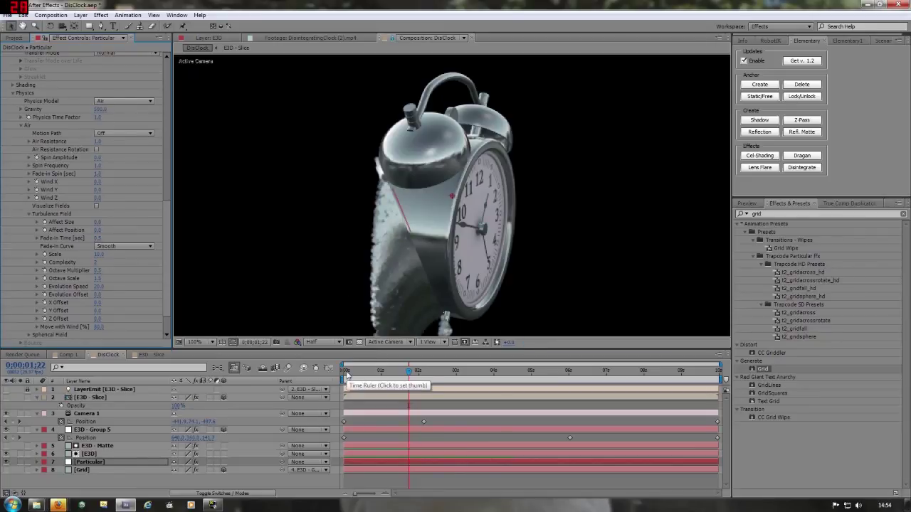
Step: Preview the DisClock composition with the falling particles, stopping the playback partway
{"action": "key", "text": "KP_0"}
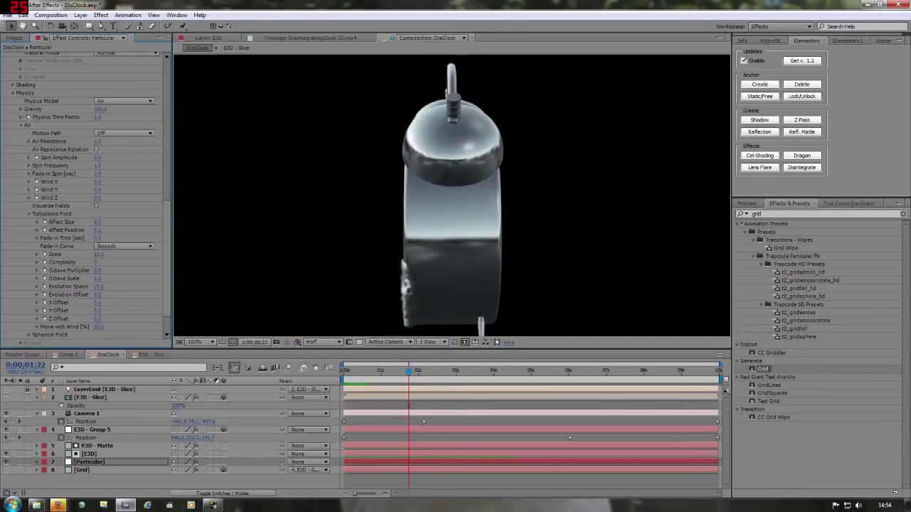
{"action": "key", "text": "space"}
{"action": "key", "text": "space"}
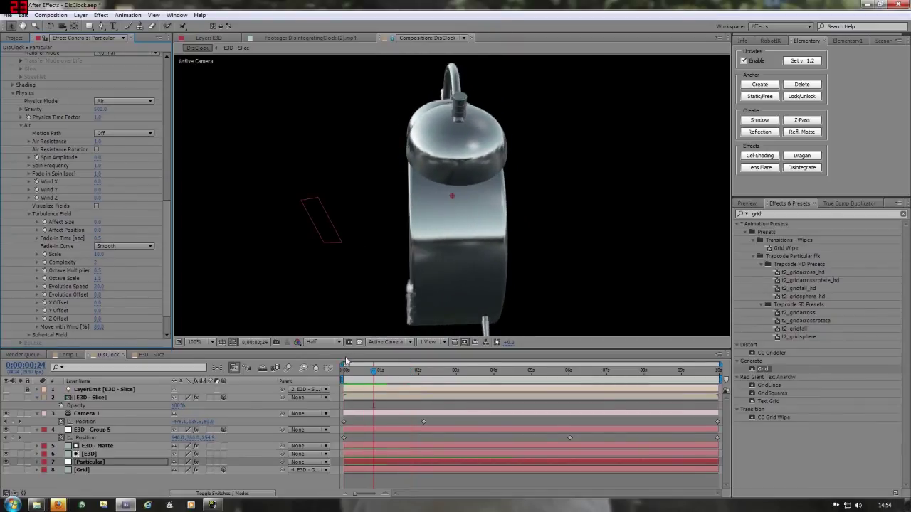
Step: Enlarge the composition viewer by shrinking the timeline area and set the magnification to fit the whole frame
{"action": "left_click_drag", "start_coordinate": [343, 349], "coordinate": [350, 427]}
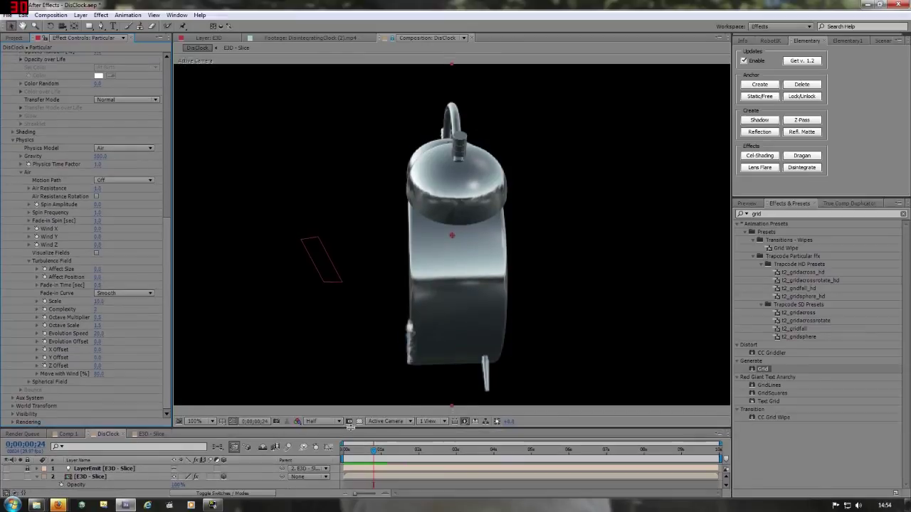
{"action": "left_click", "coordinate": [194, 421]}
{"action": "left_click", "coordinate": [204, 260]}
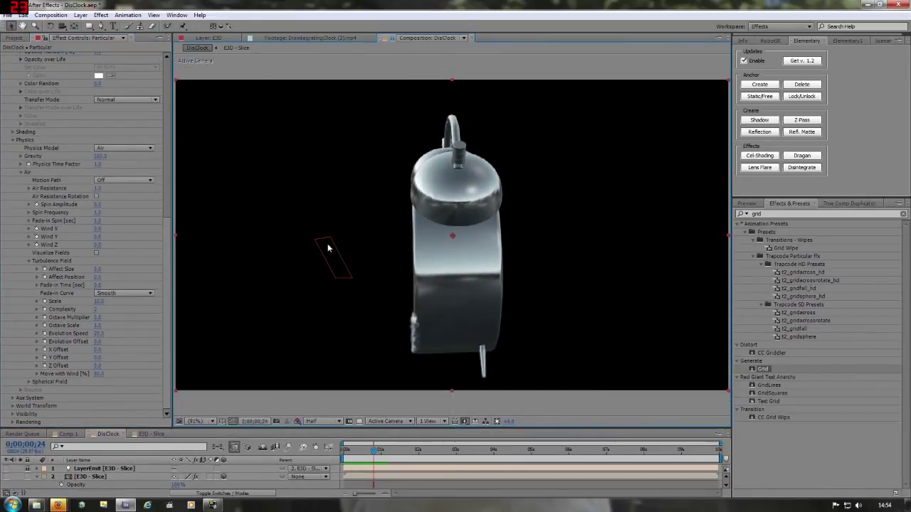